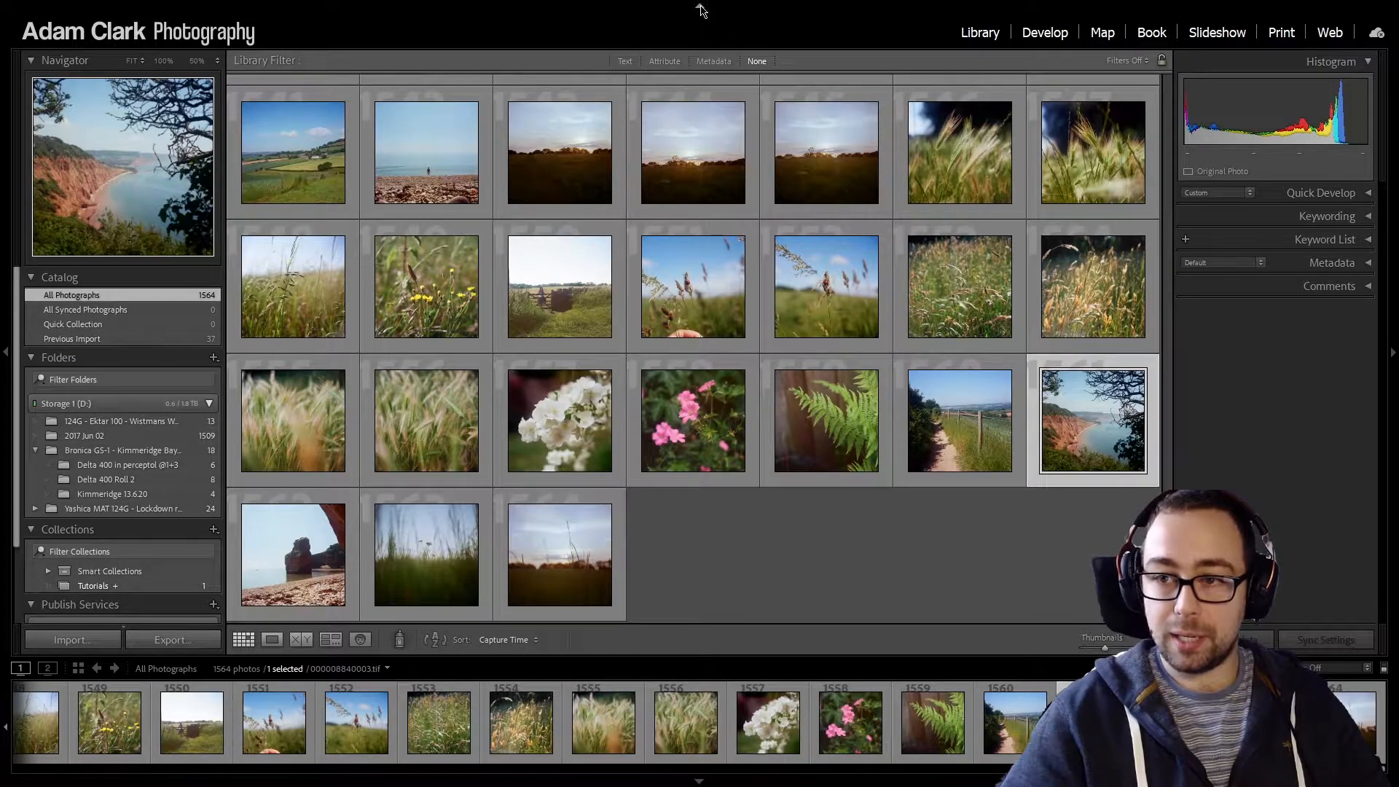
Step: Hide the module picker, the filmstrip and both side panels to give the photo grid the full window
left_click(699, 8)
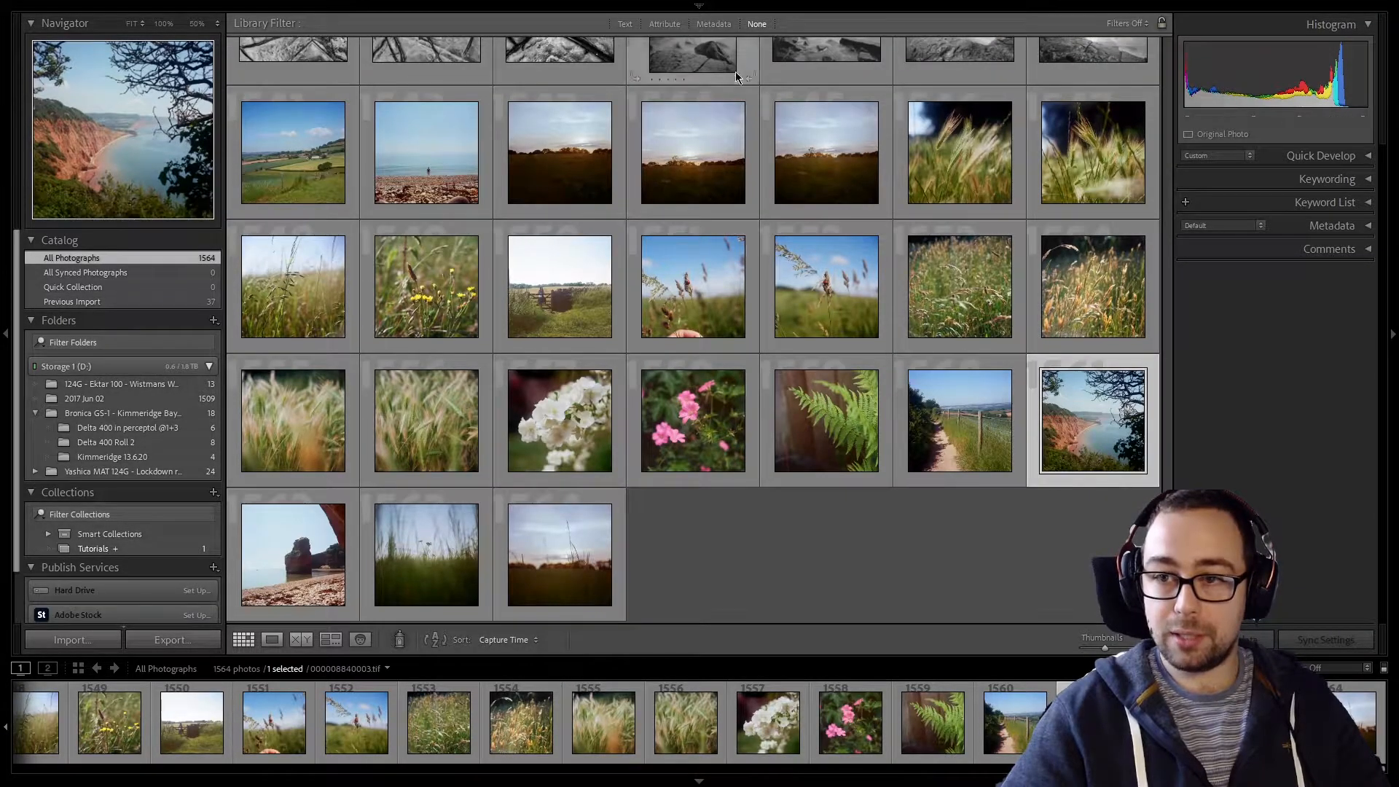
left_click(700, 781)
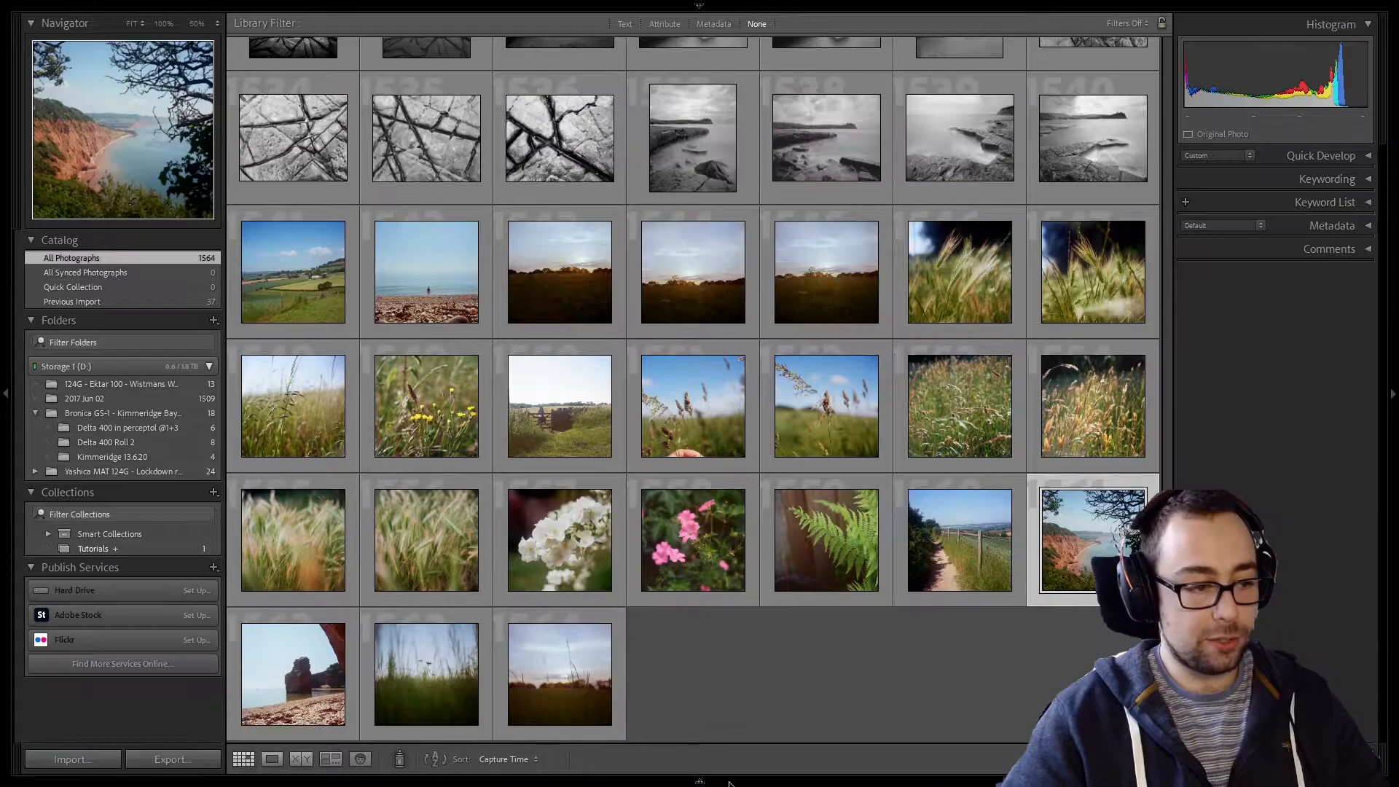
left_click(6, 357)
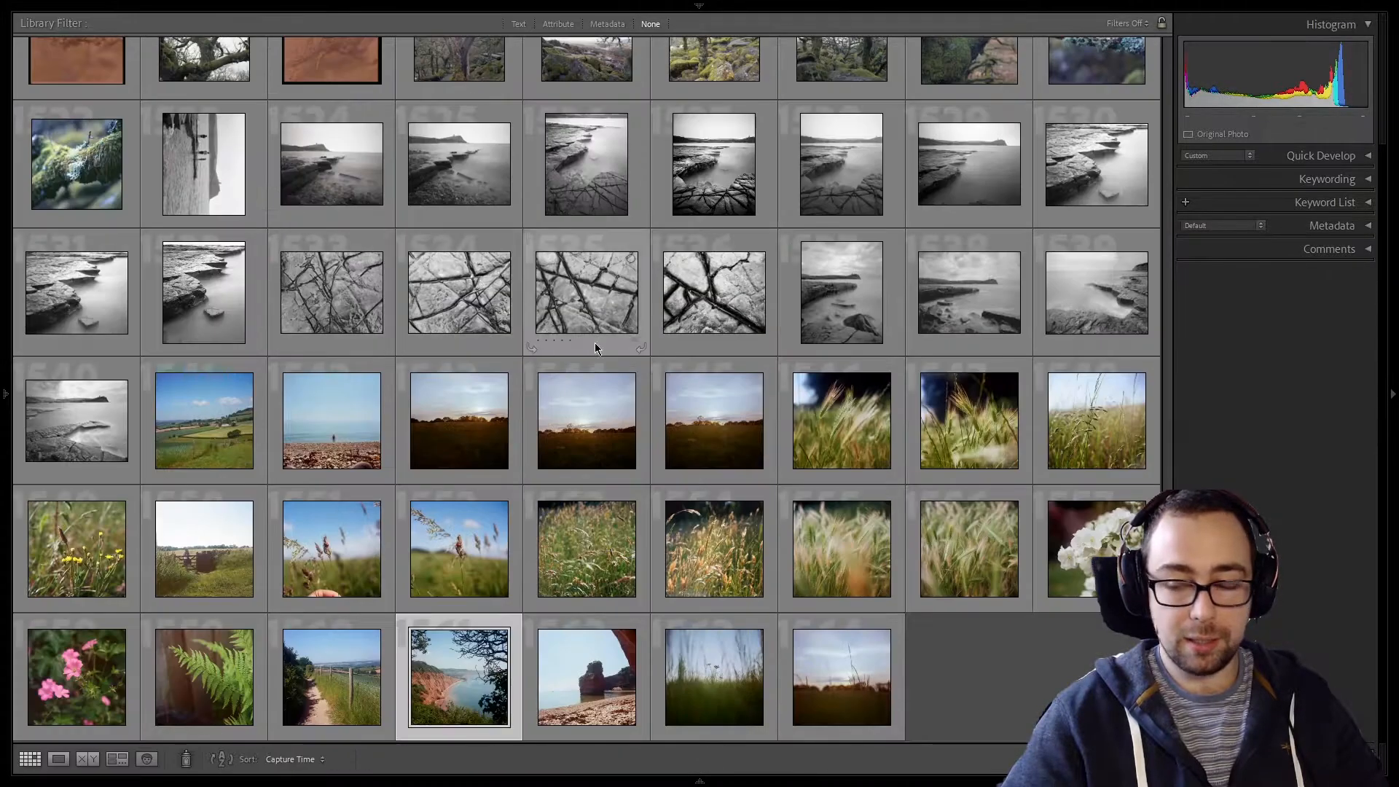
left_click(1393, 395)
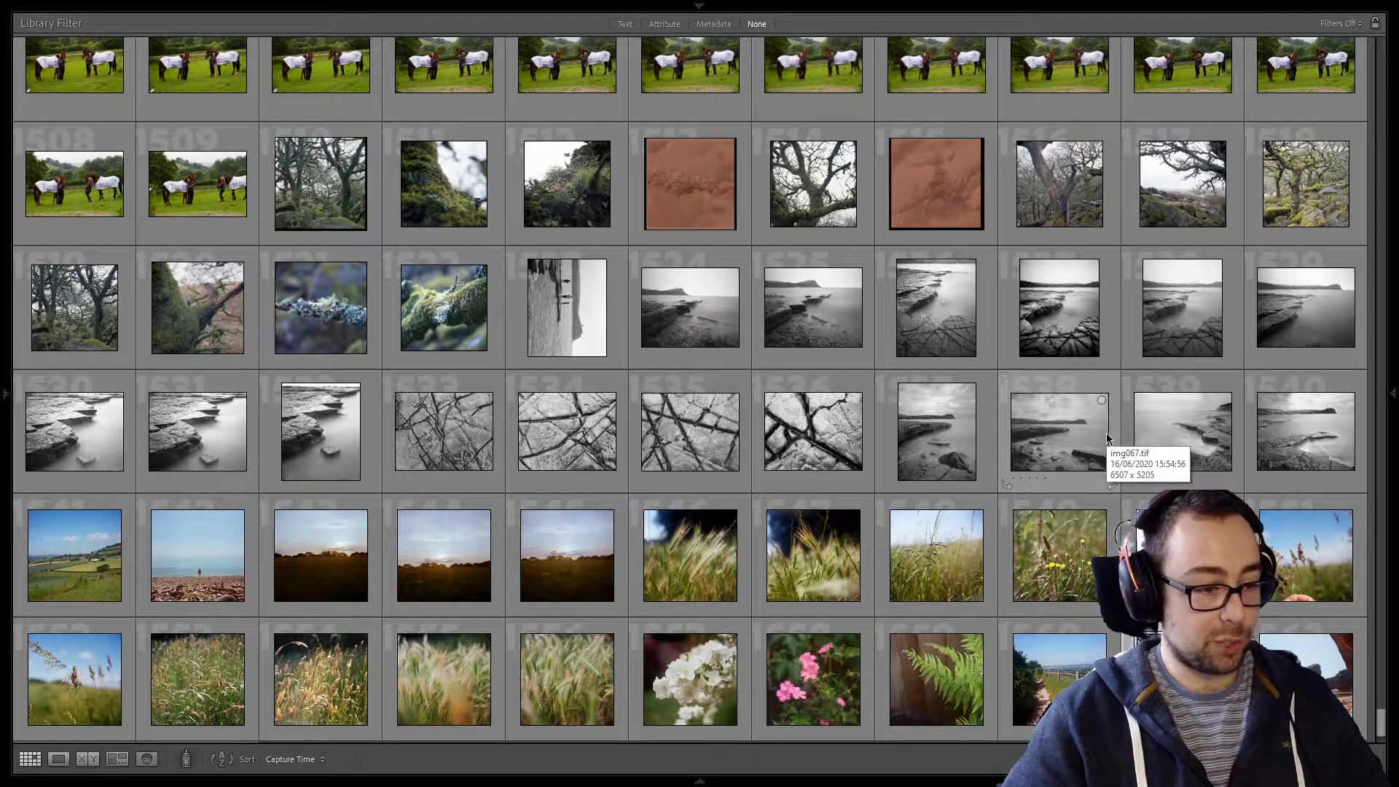
scroll(1106, 433, "down", 2)
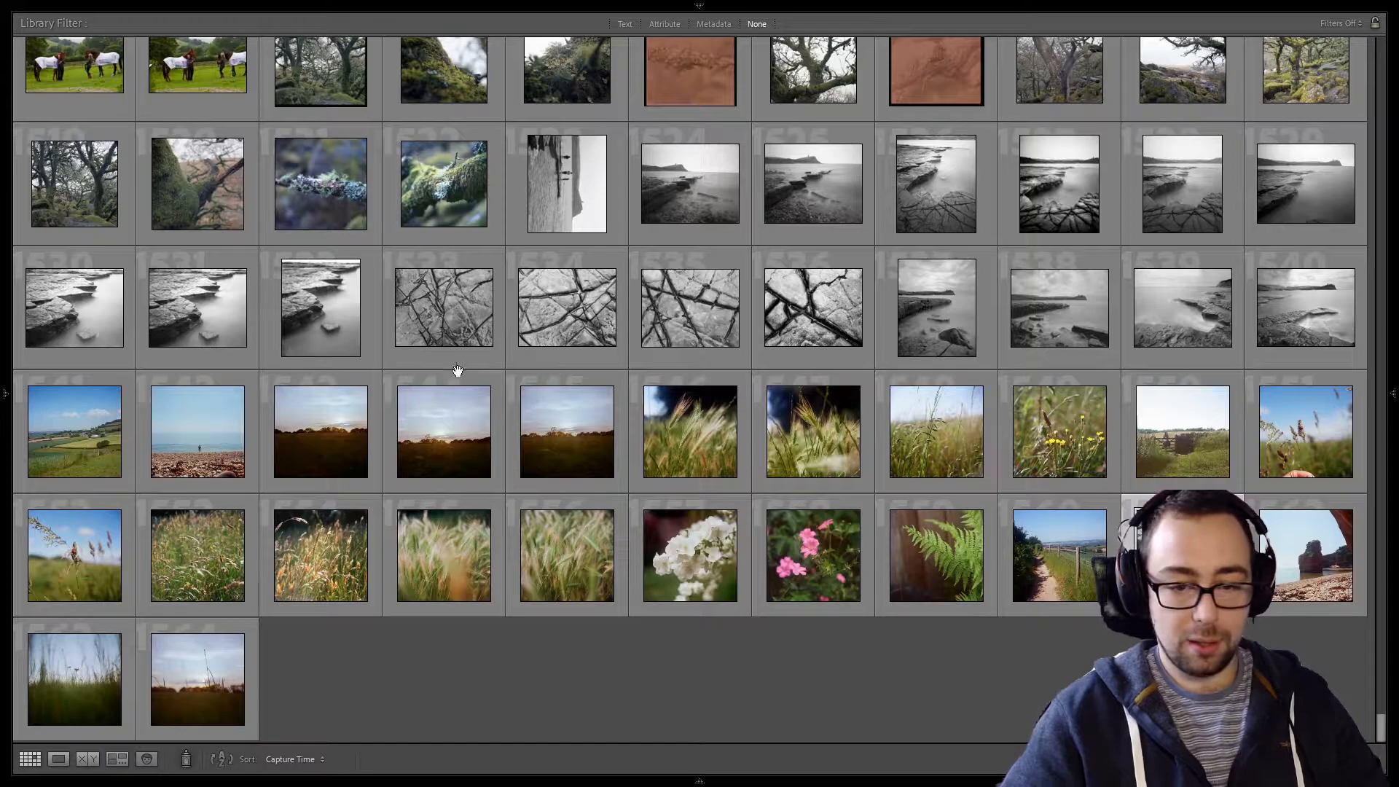
Step: Restore both side panels, the module picker and the filmstrip around the photo grid
left_click(10, 399)
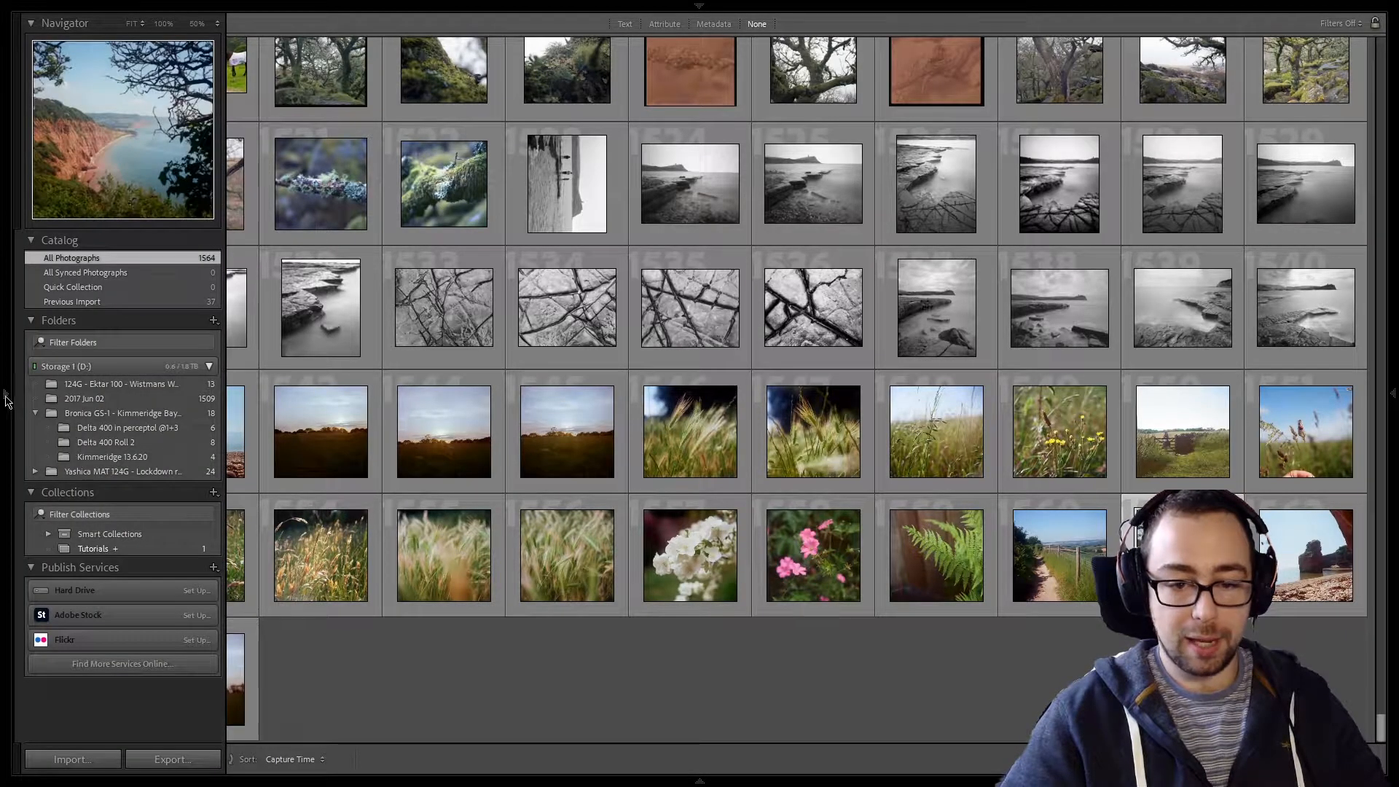
left_click(1392, 394)
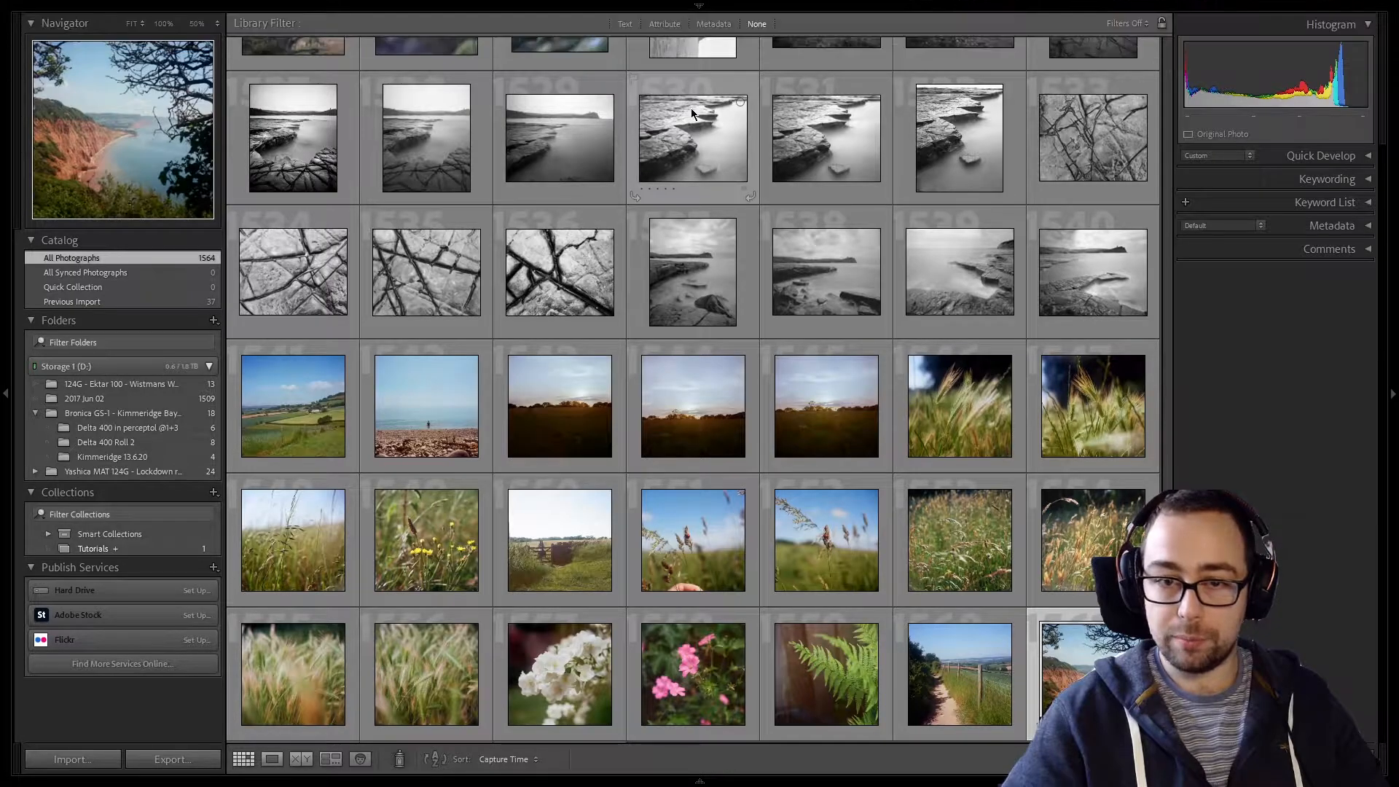
mouse_move(677, 11)
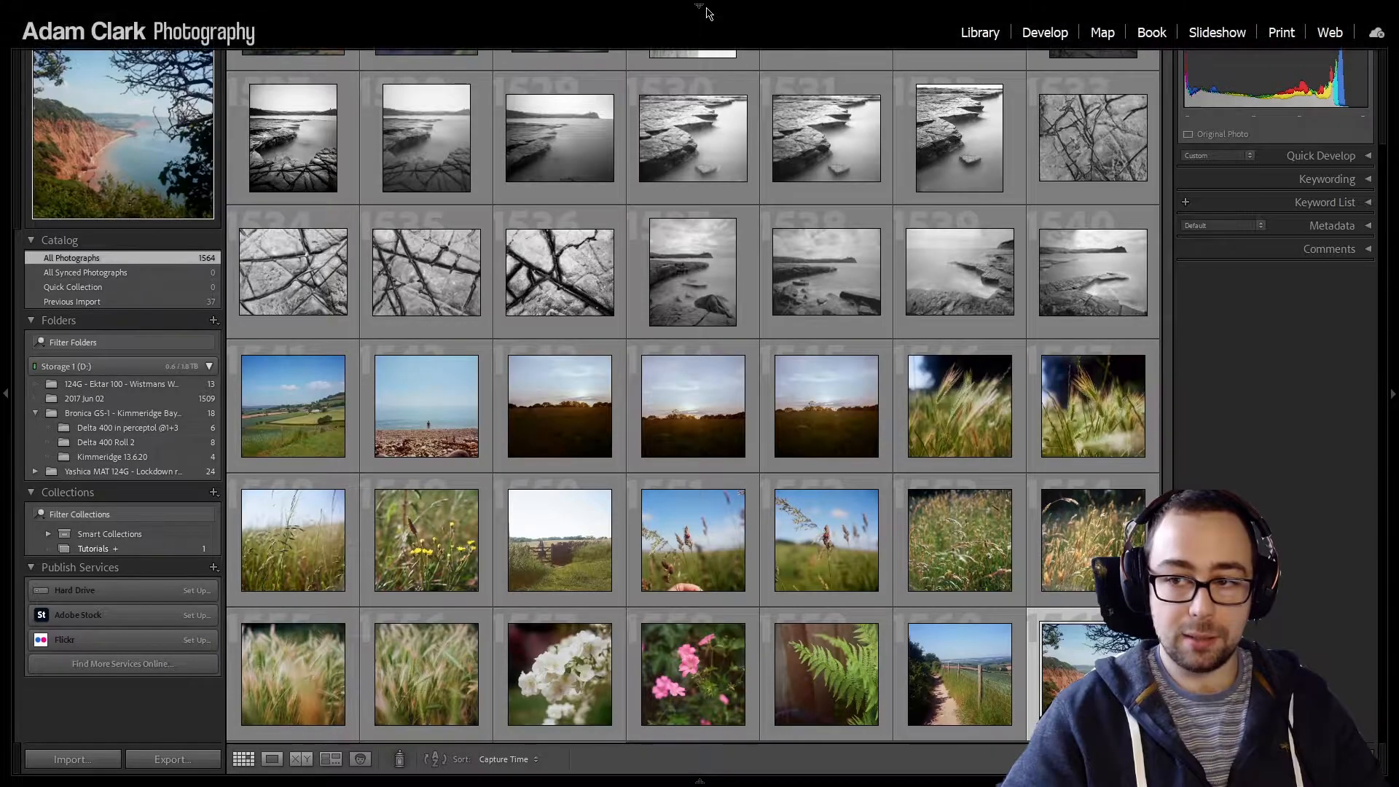
left_click(655, 781)
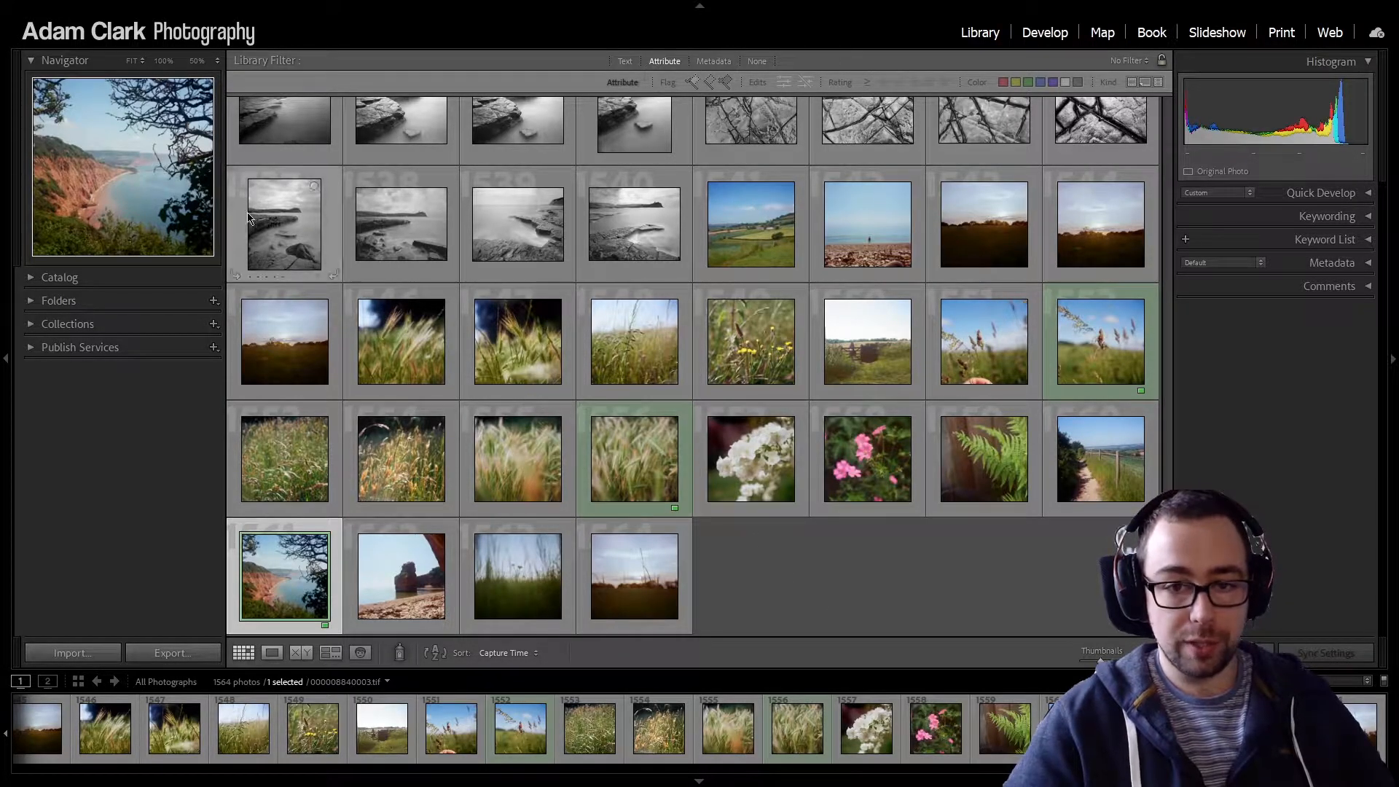
Step: Preview the photos in the Bronica GS1 - Delta 400 Durdle Door folder on Storage 1 (D:) as an import source and leave without importing
left_click(13, 8)
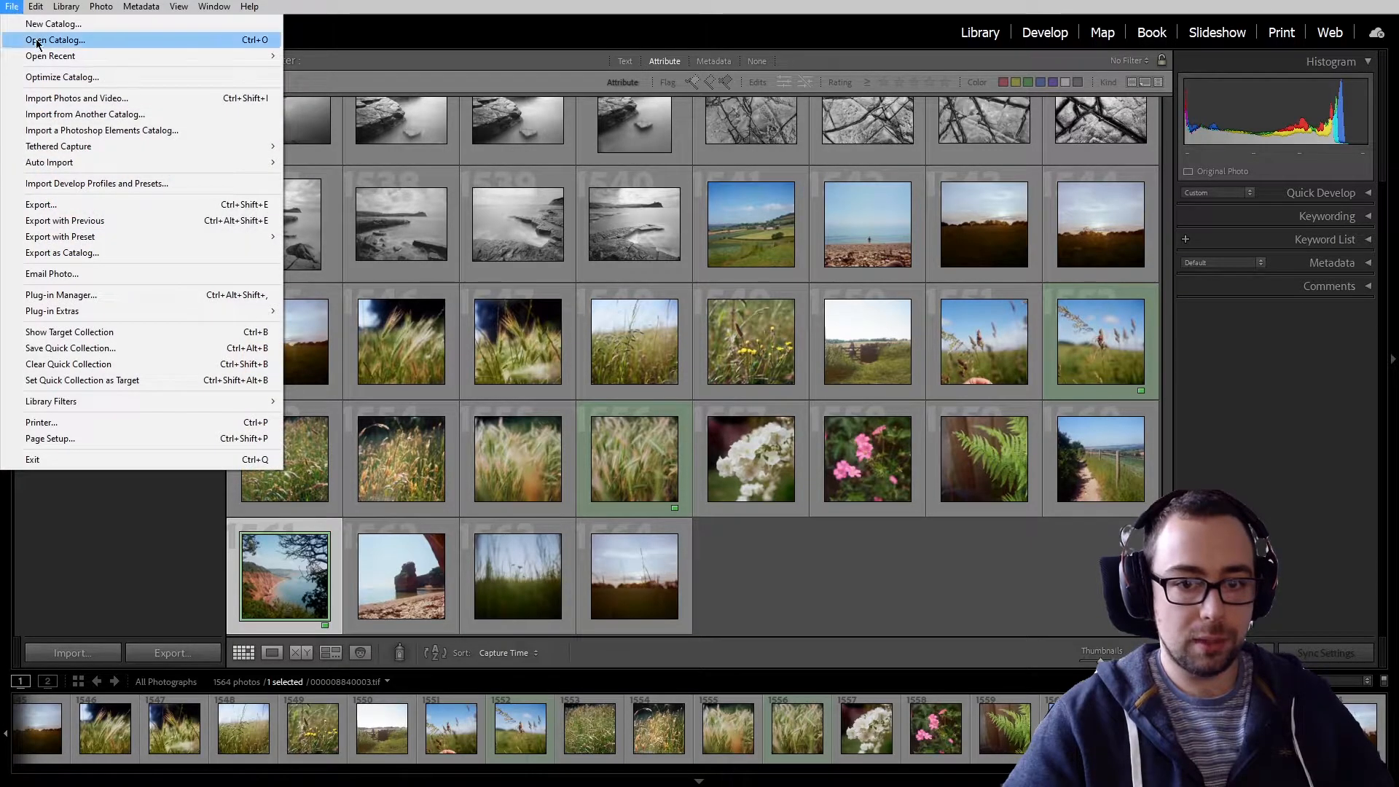
left_click(69, 101)
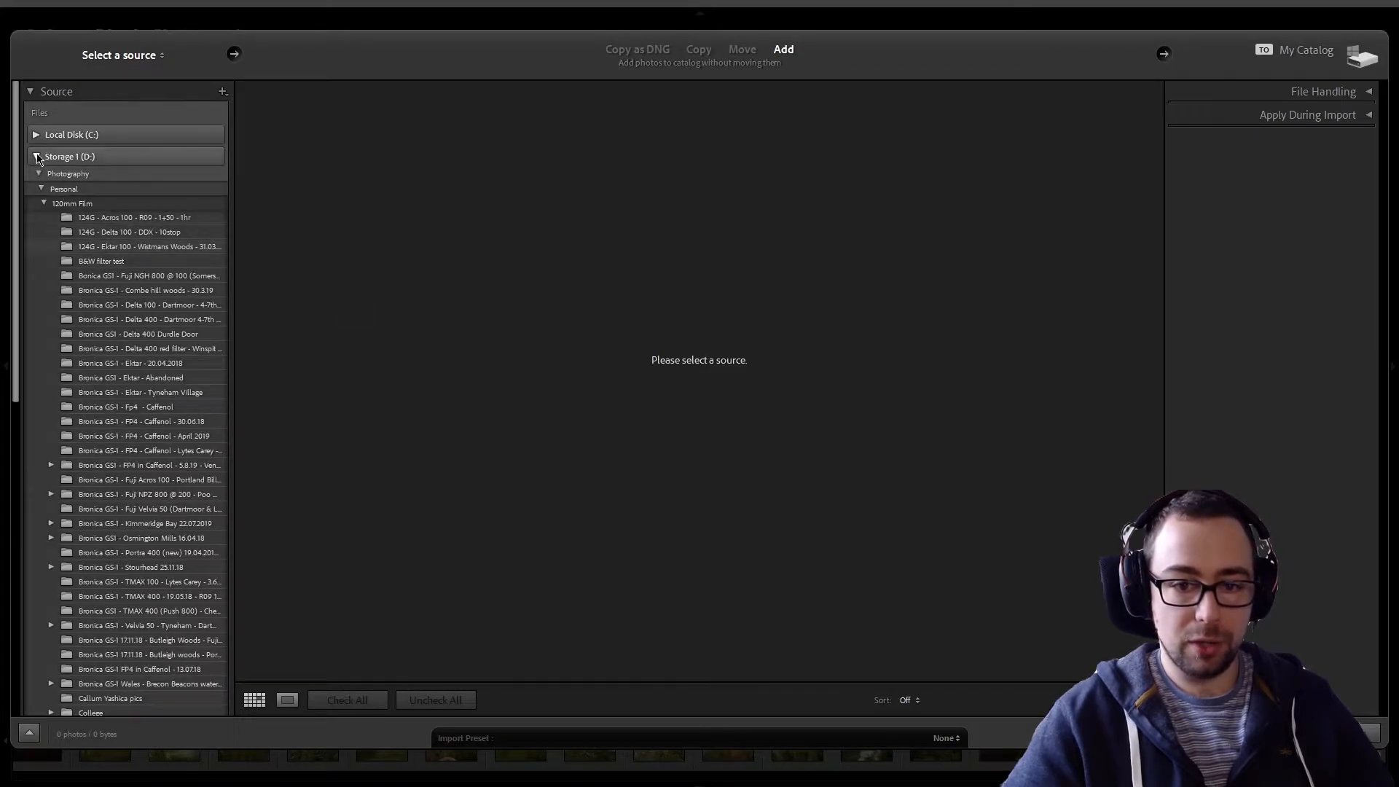
left_click(37, 156)
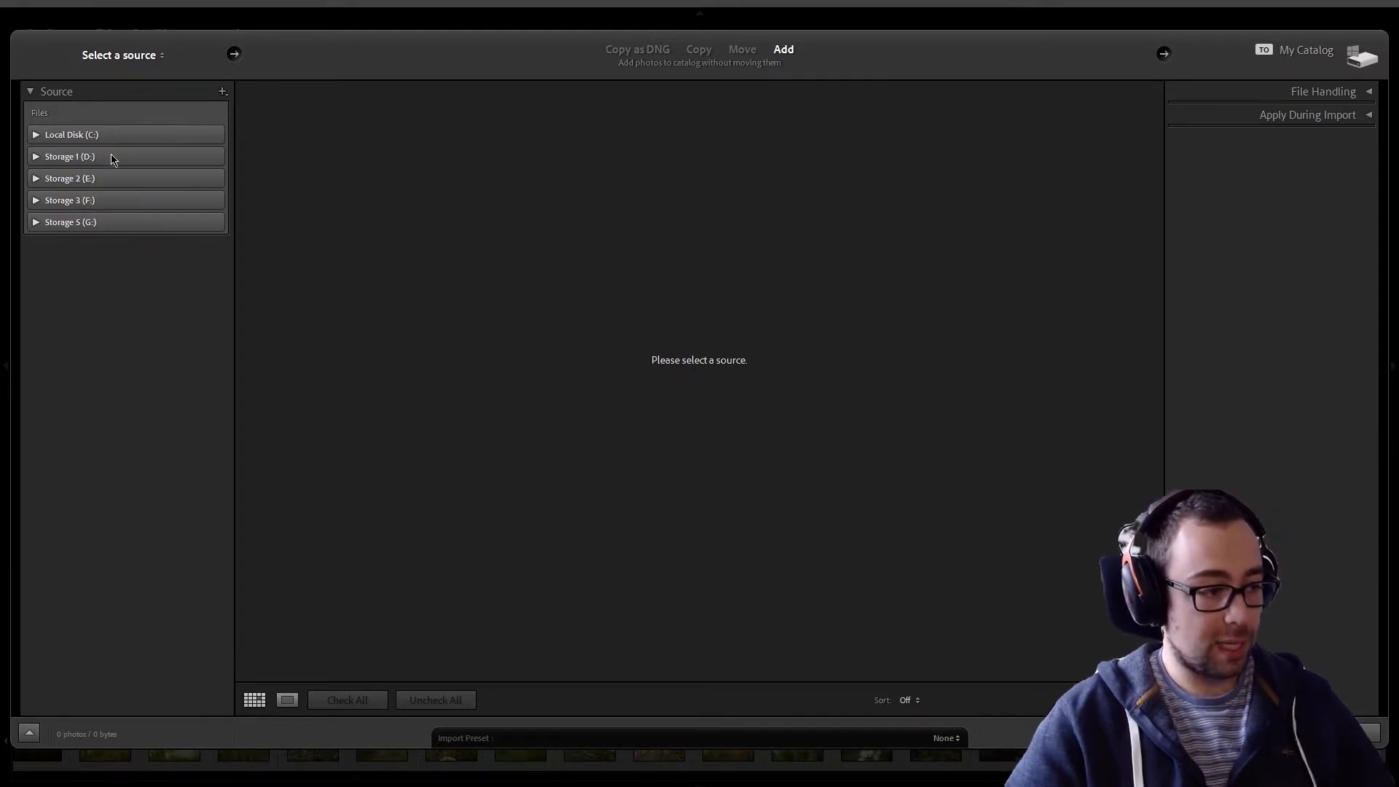
left_click(36, 157)
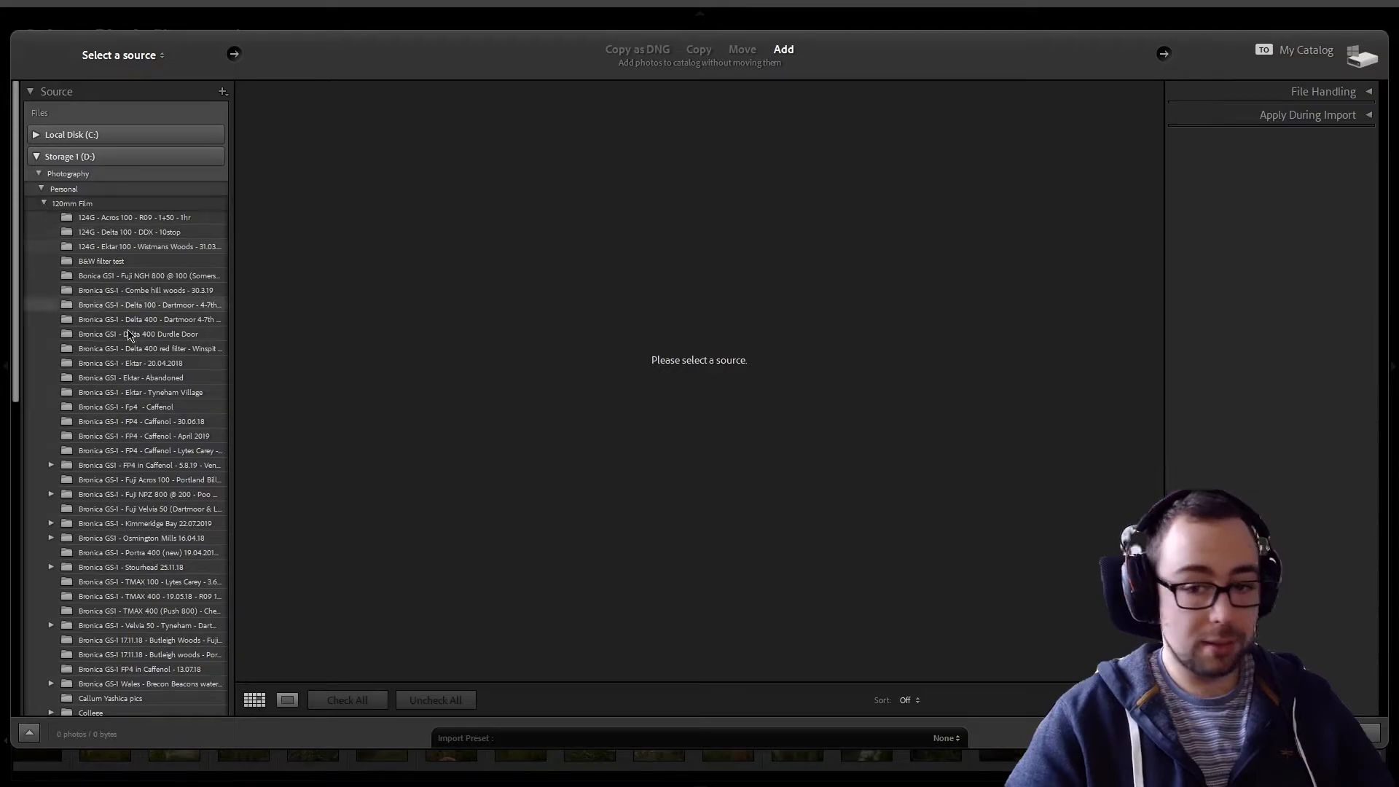
left_click(164, 337)
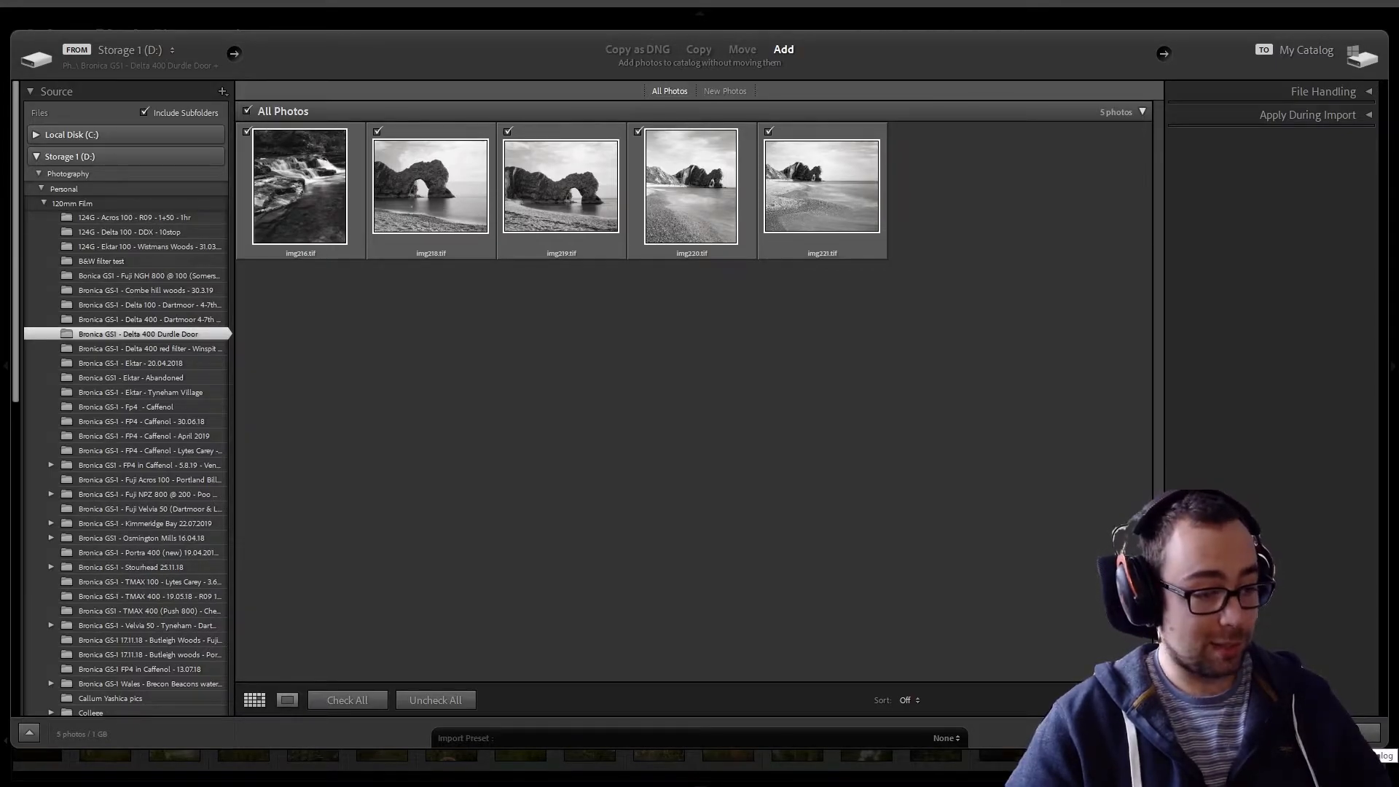
left_click(1364, 734)
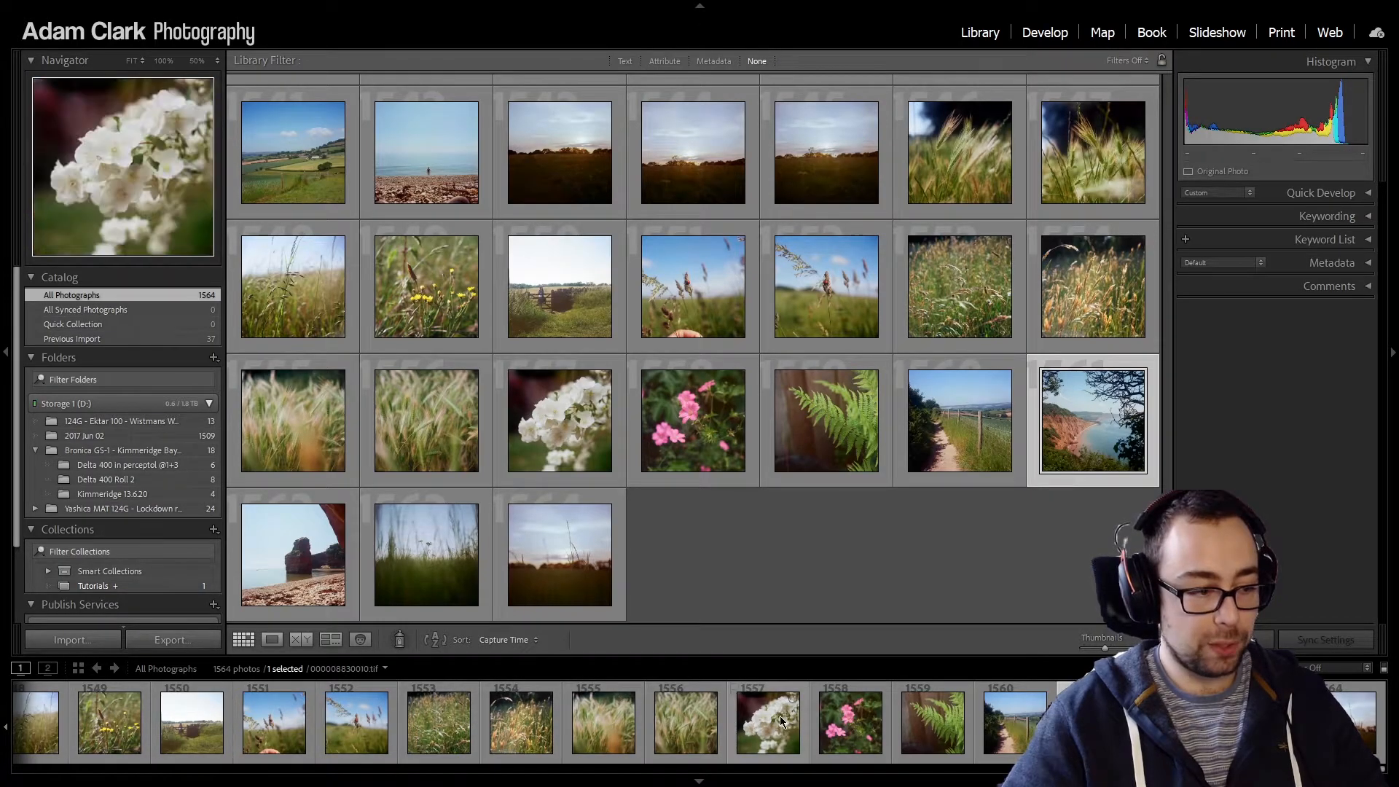
Step: Look through the photos in the filmstrip and view the selected coastal cliff photo enlarged in Loupe view
scroll(247, 740, "up", 2)
scroll(248, 735, "down", 2)
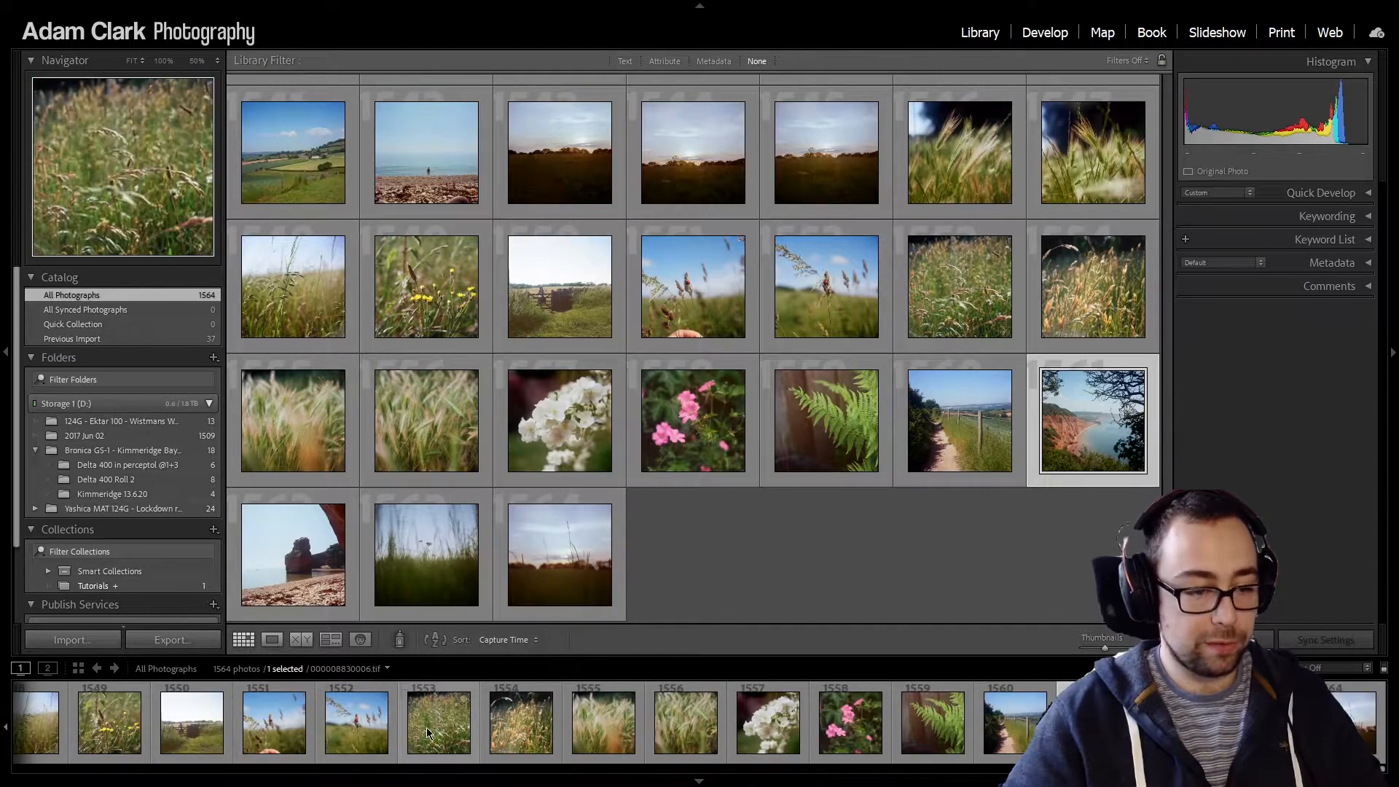
key("e")
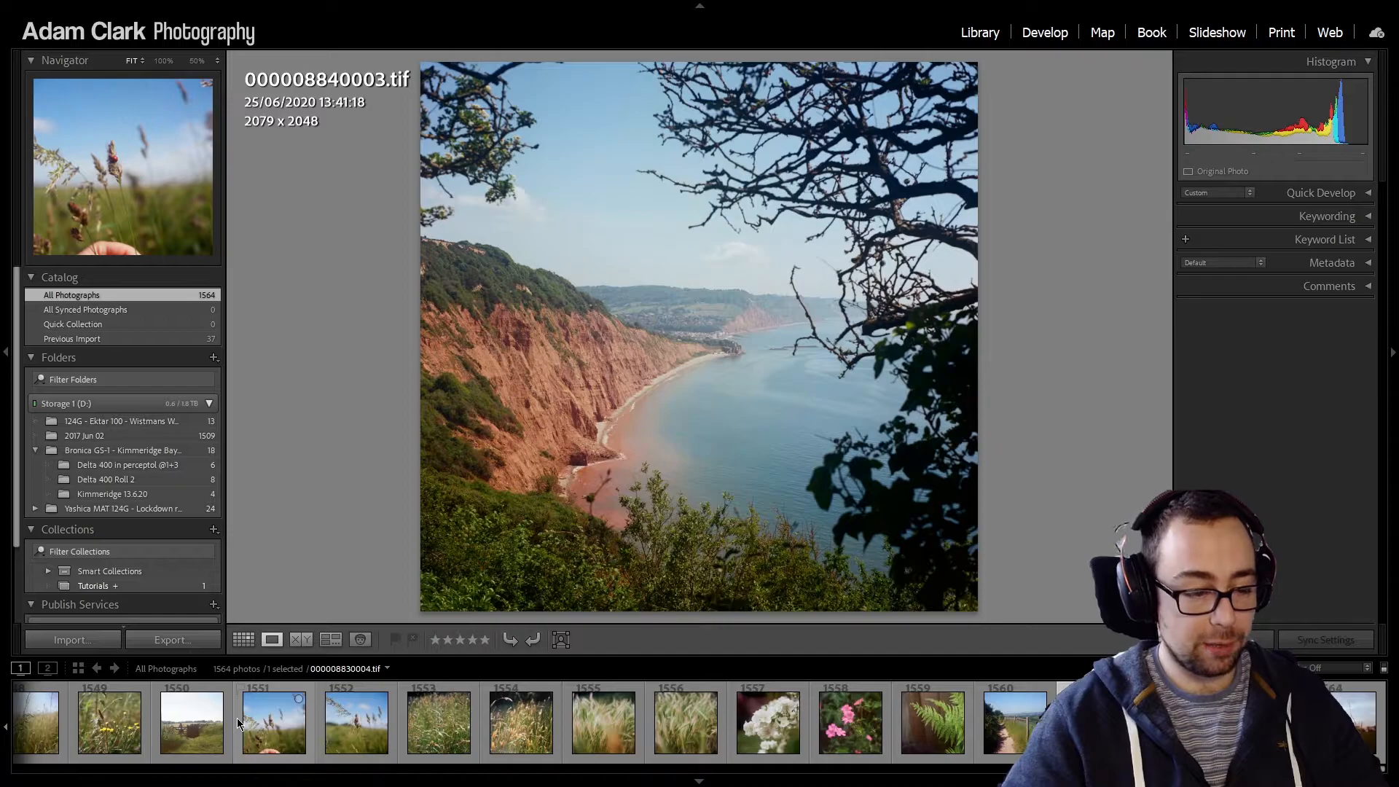
scroll(464, 732, "up", 5)
scroll(465, 736, "down", 5)
scroll(465, 735, "up", 5)
scroll(465, 736, "down", 5)
scroll(465, 731, "up", 5)
scroll(465, 732, "down", 6)
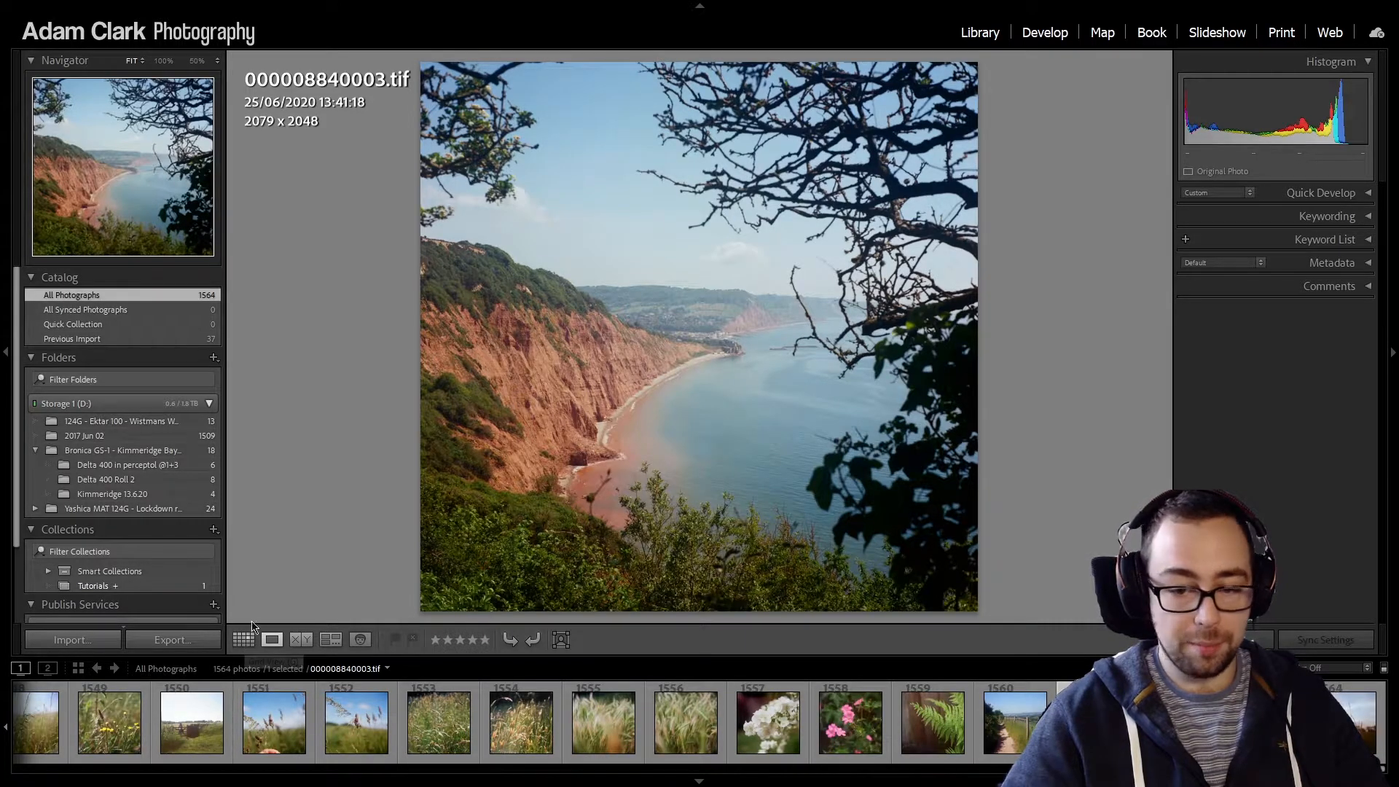
Step: Return to Grid view and shrink the thumbnails to fit eight photos per row
left_click(243, 640)
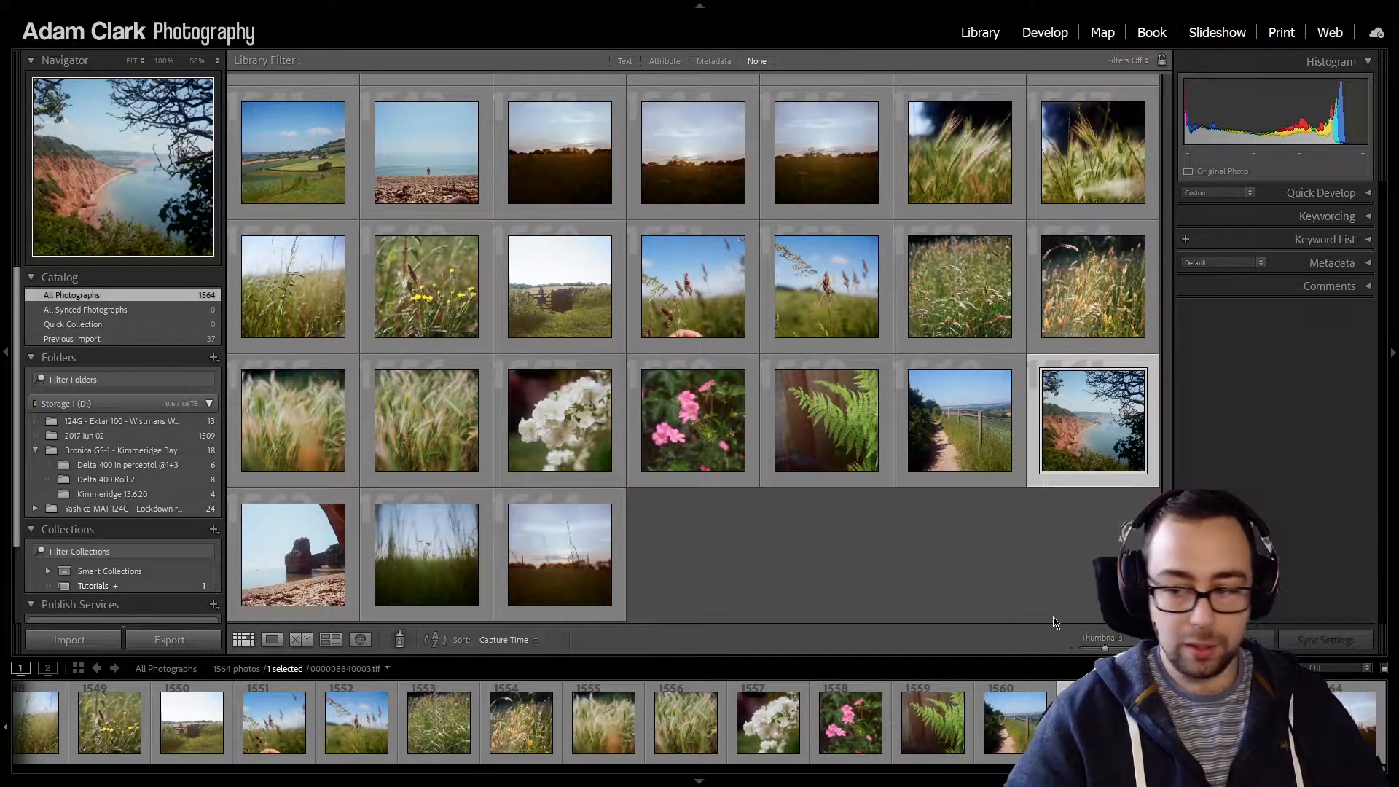
left_click_drag(1104, 648, 1100, 649)
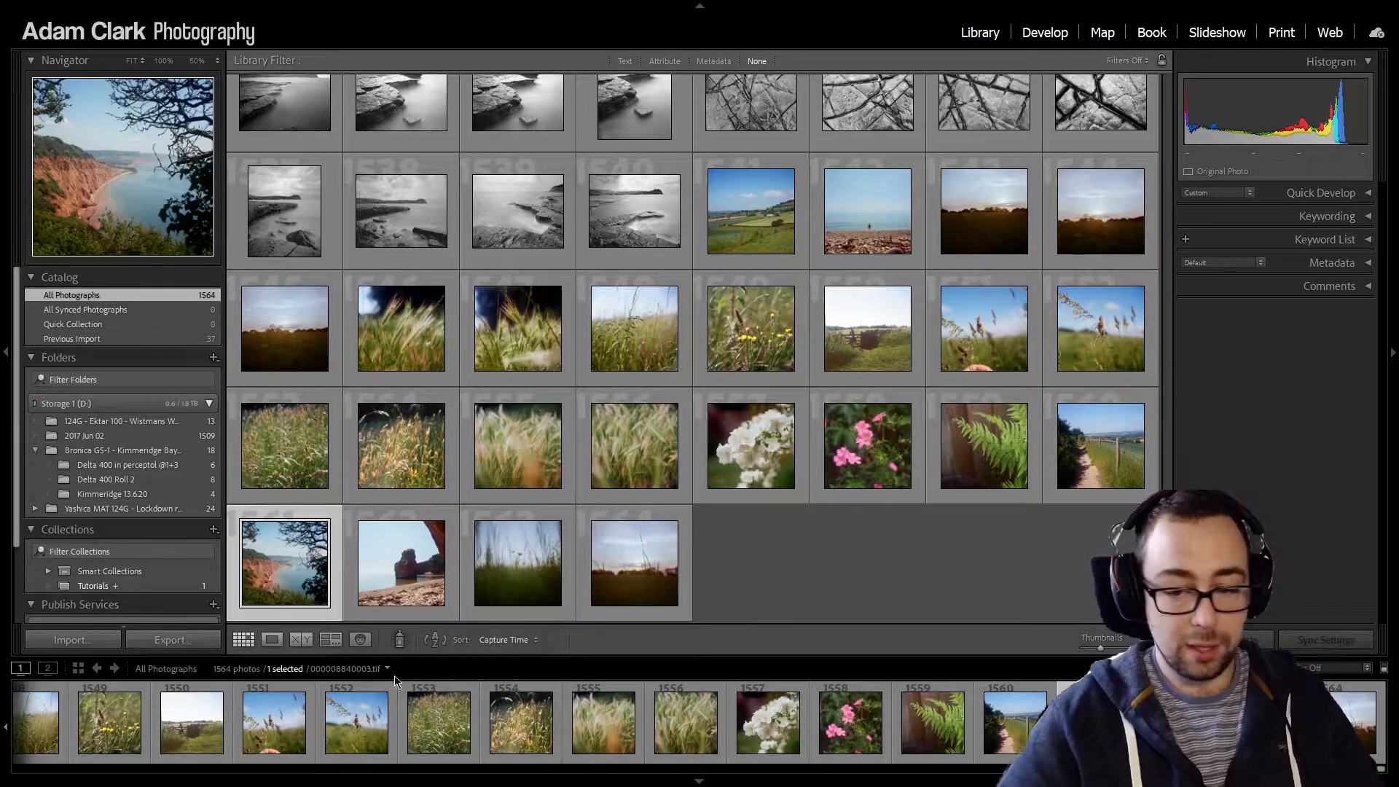
Step: Switch the displayed photo source to Previous Import and back to All Photographs
left_click(298, 679)
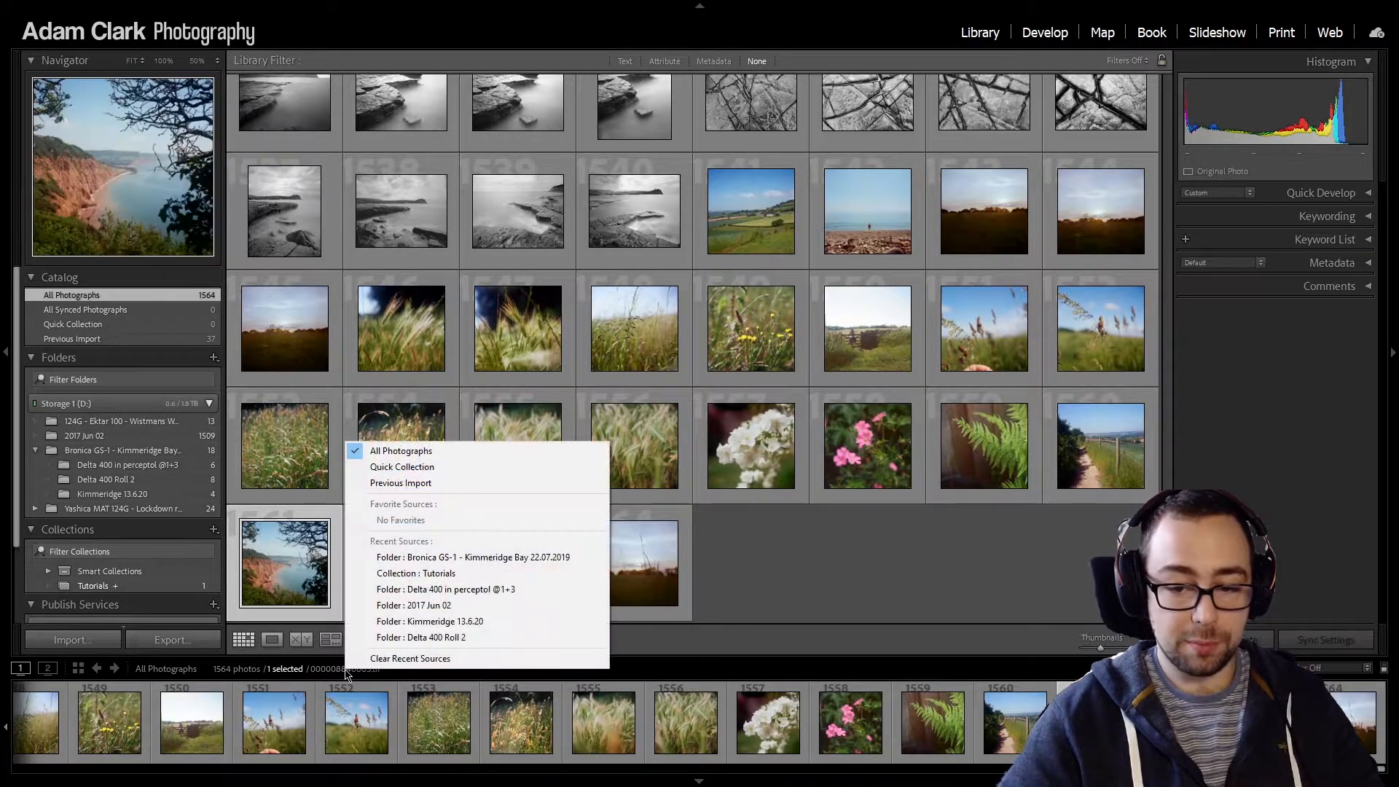
left_click(424, 485)
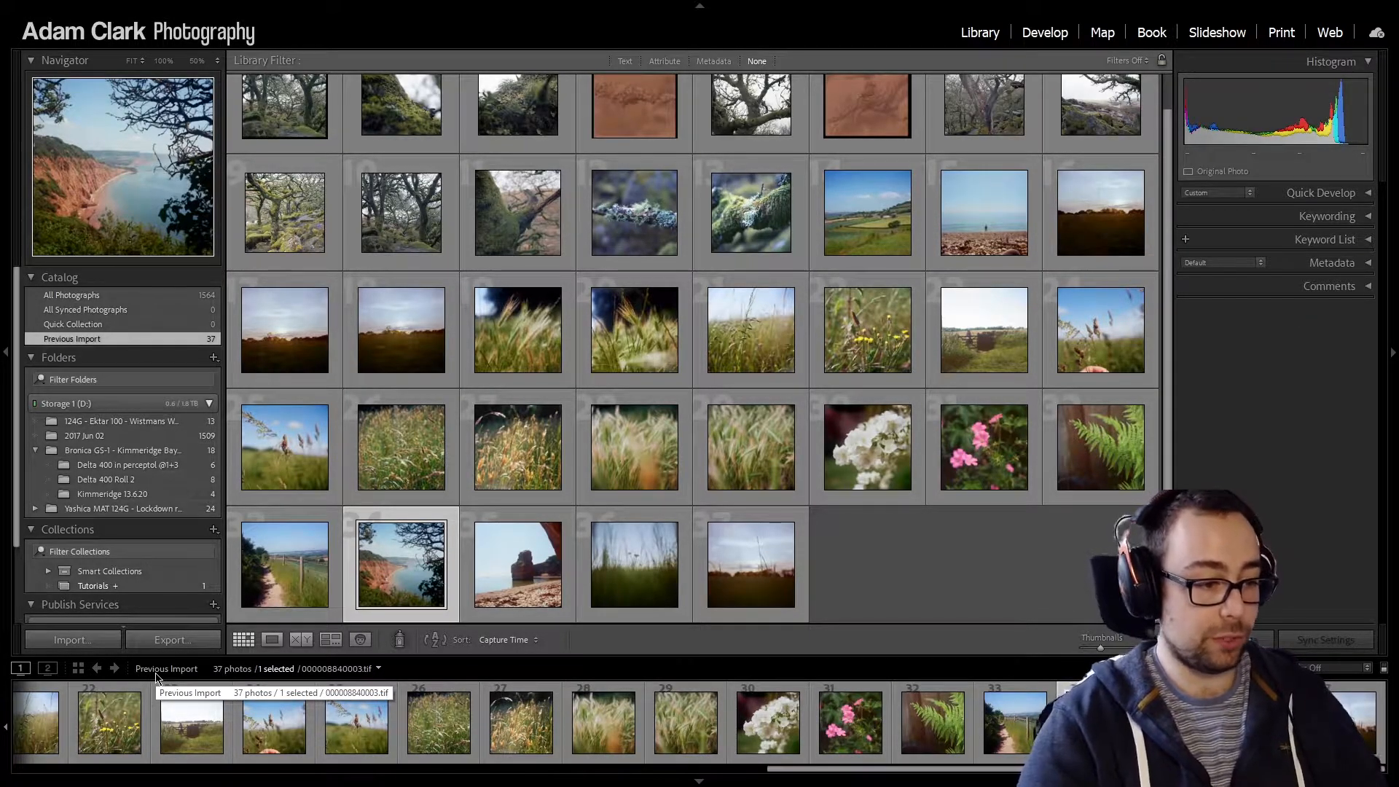
left_click(378, 670)
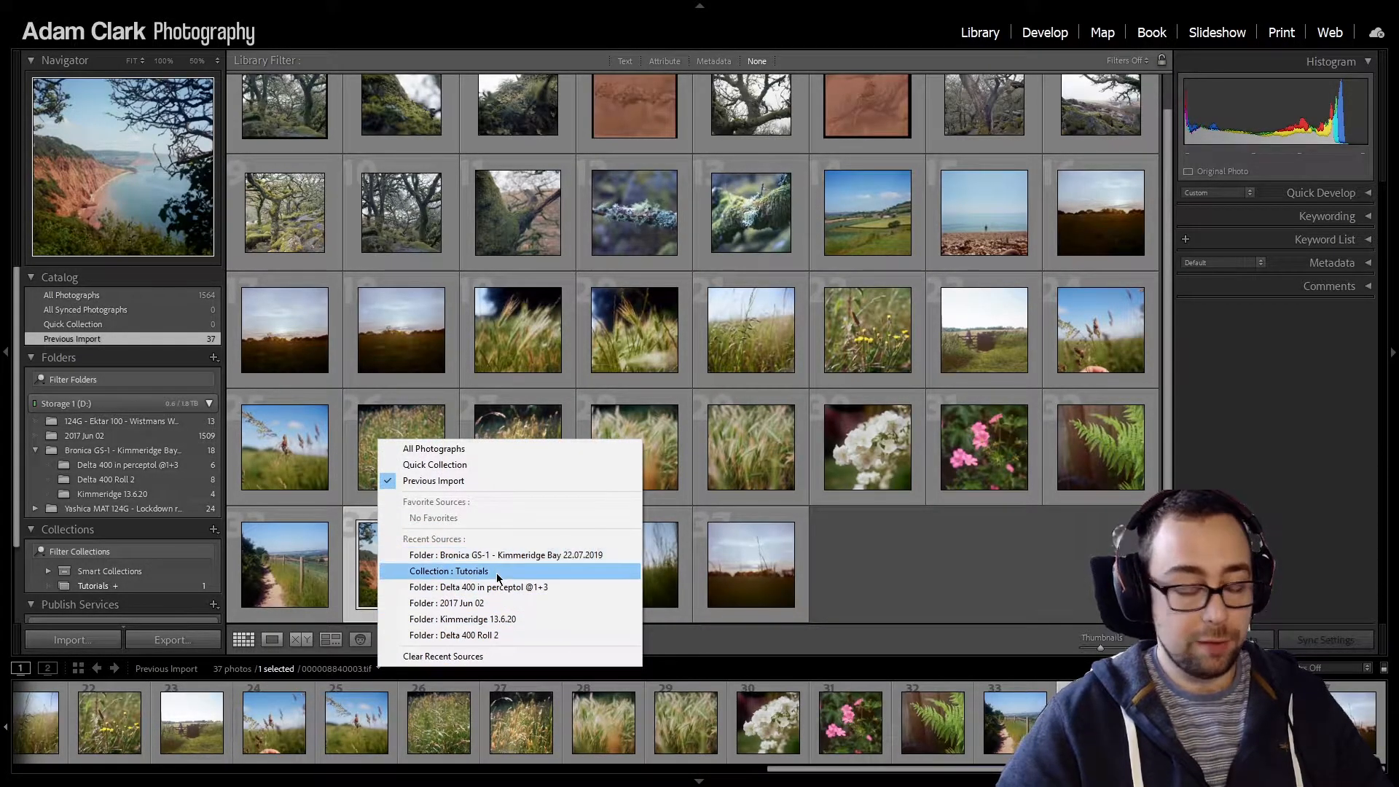
left_click(414, 449)
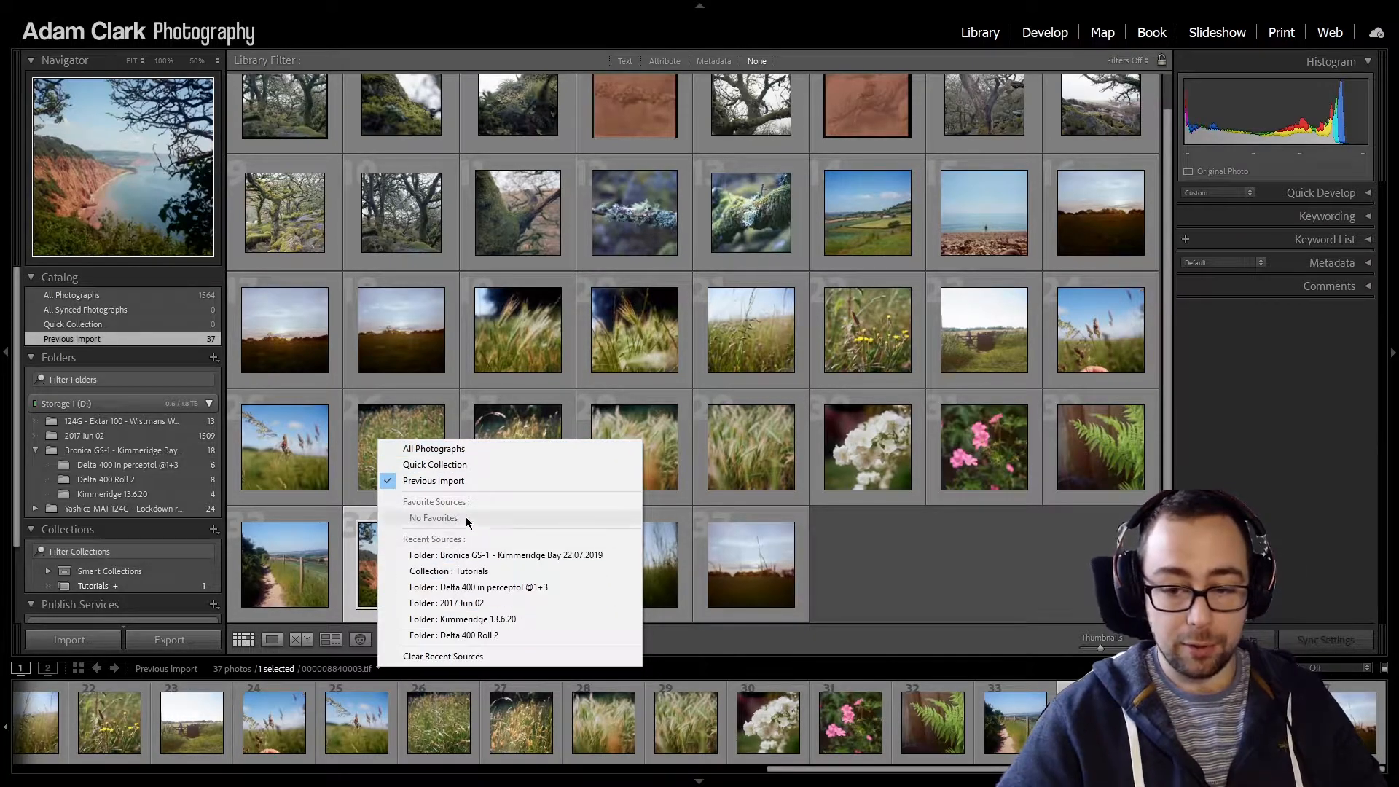
left_click(498, 453)
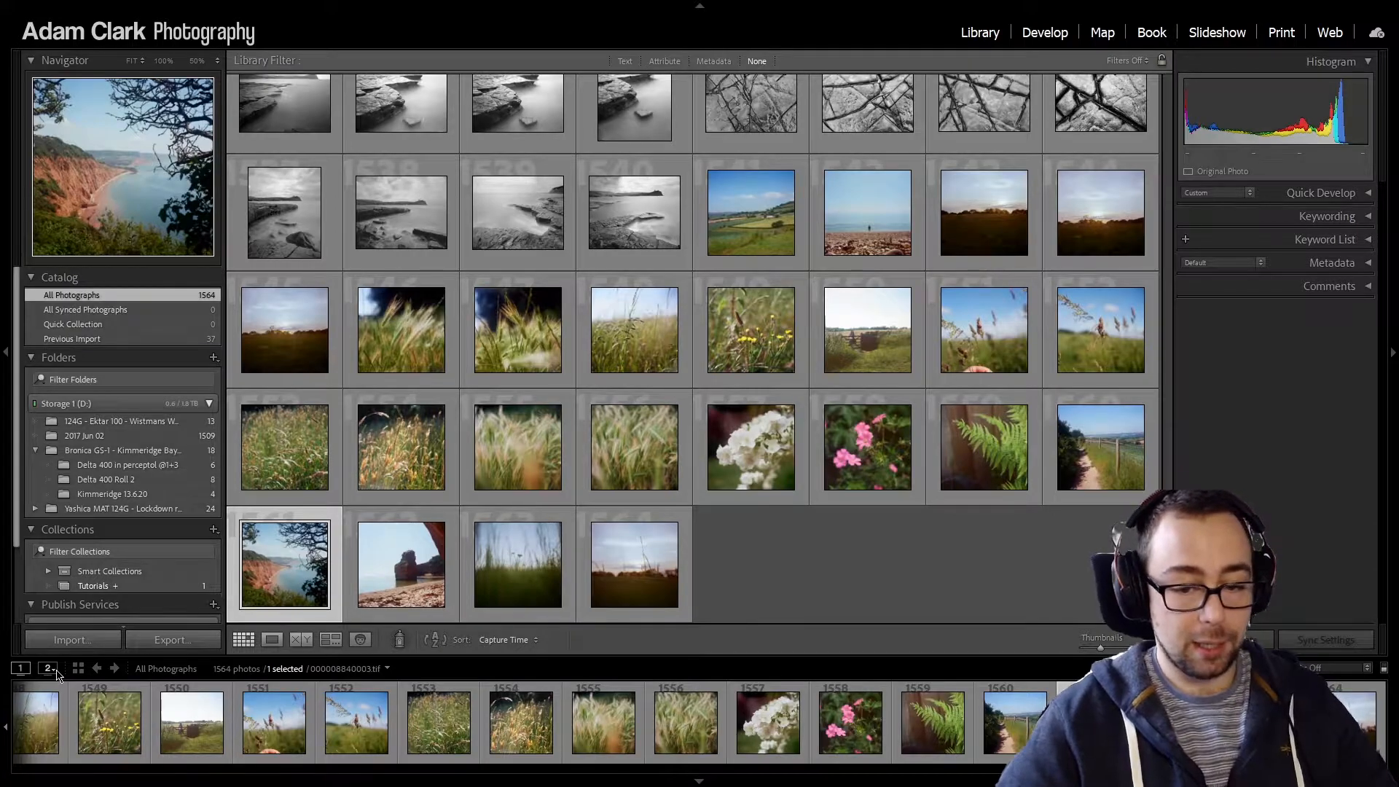
Step: Choose Grid as the secondary window's view and make the filmstrip slightly shorter
left_click(55, 670)
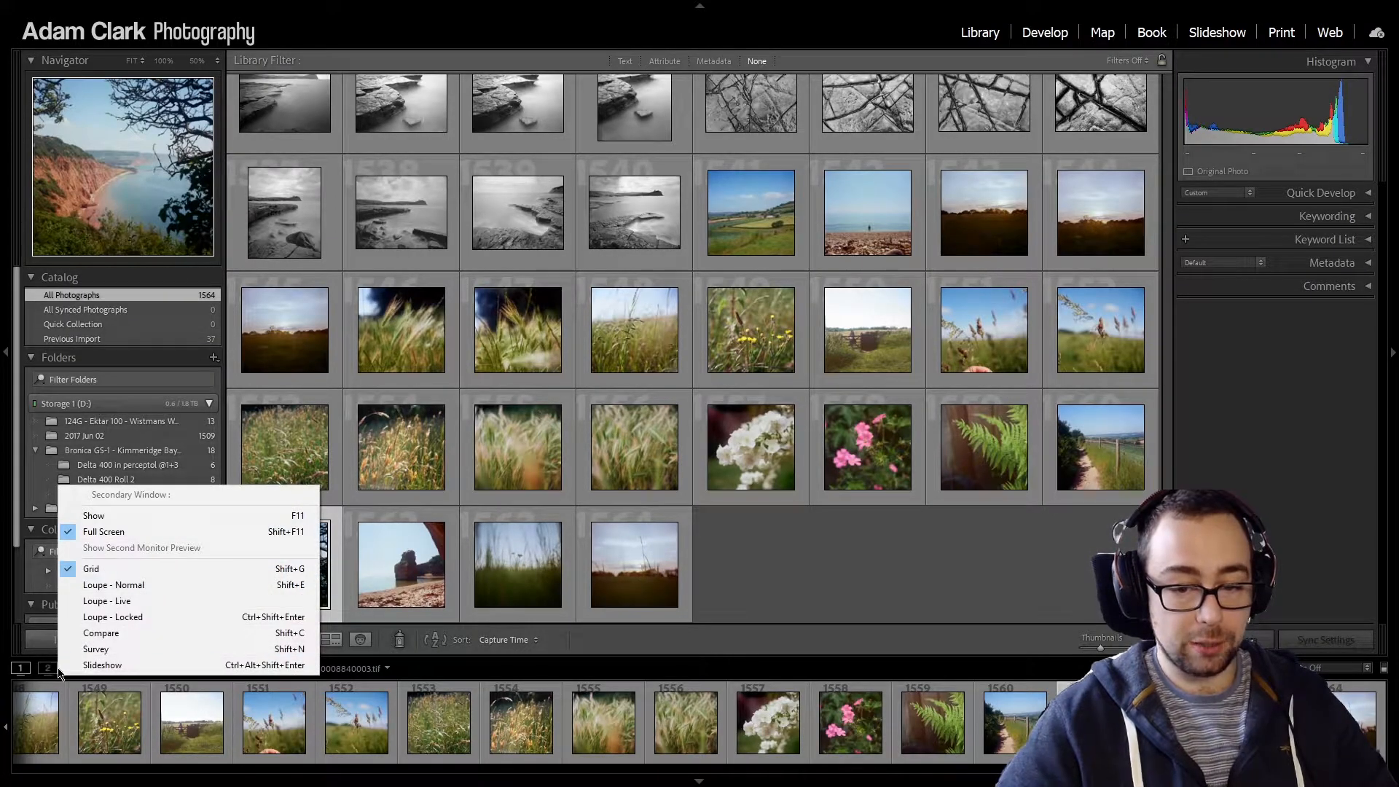
left_click(155, 570)
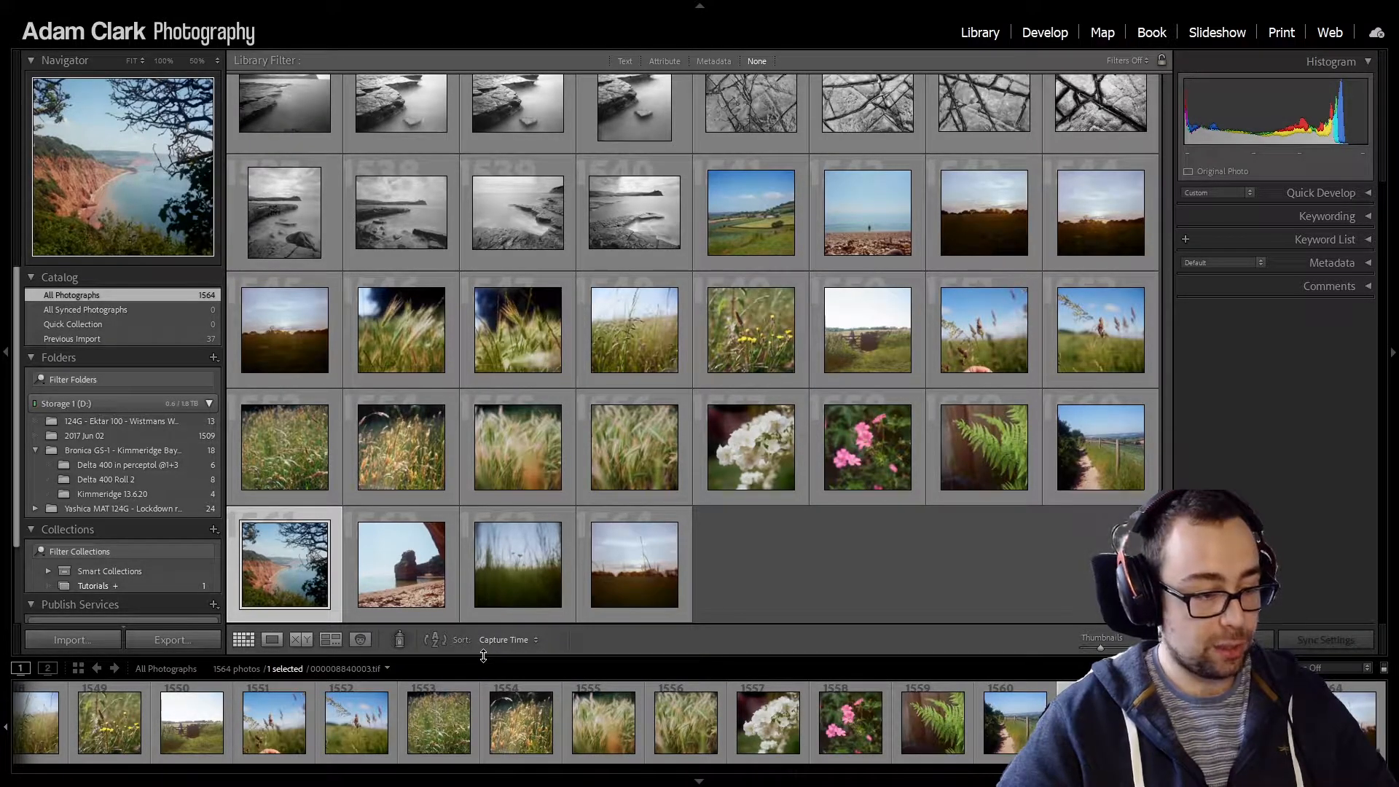
mouse_move(483, 657)
left_mouse_down()
mouse_move(484, 623)
mouse_move(487, 671)
left_mouse_up()
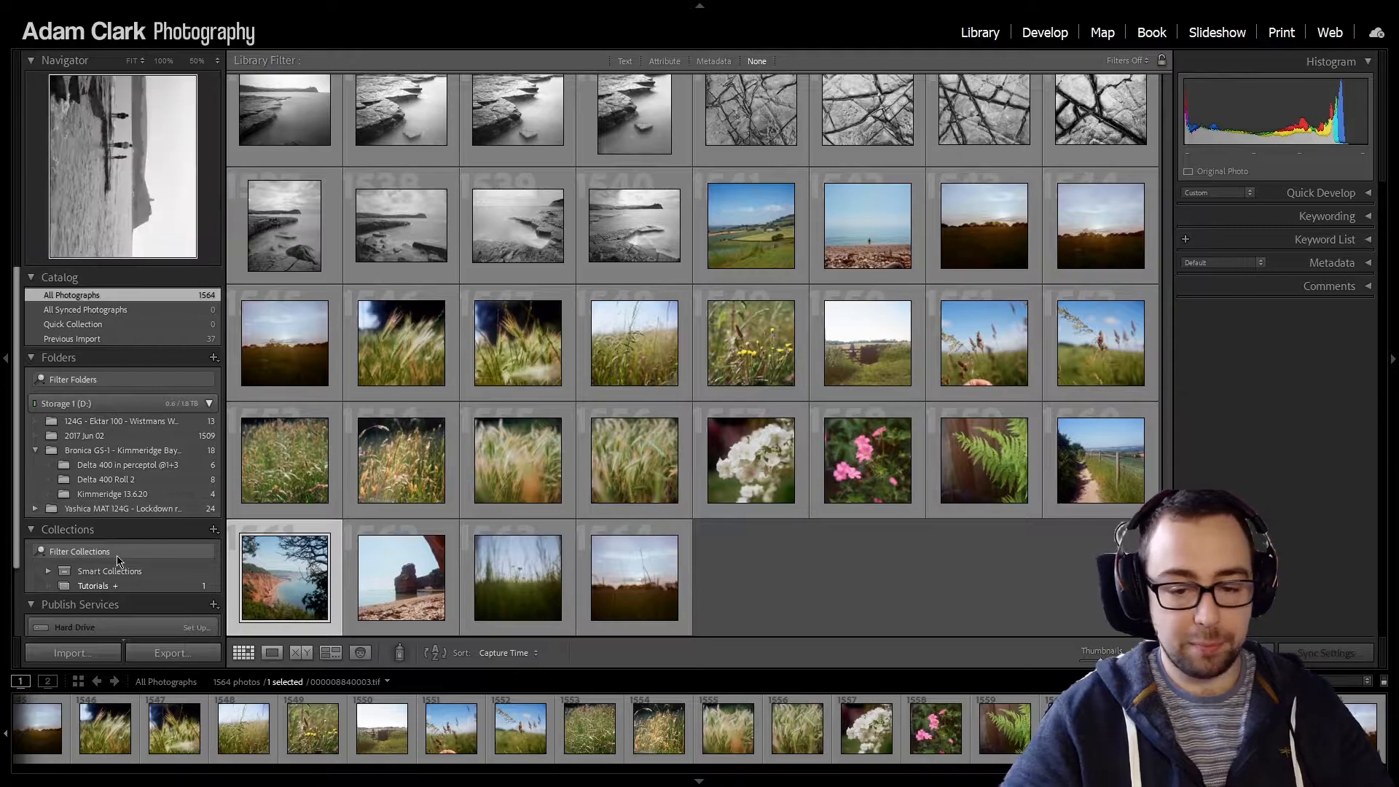
Step: Collapse the Catalog, Folders, Collections and Publish Services sections, leaving the Navigator expanded
scroll(115, 539, "down", 2)
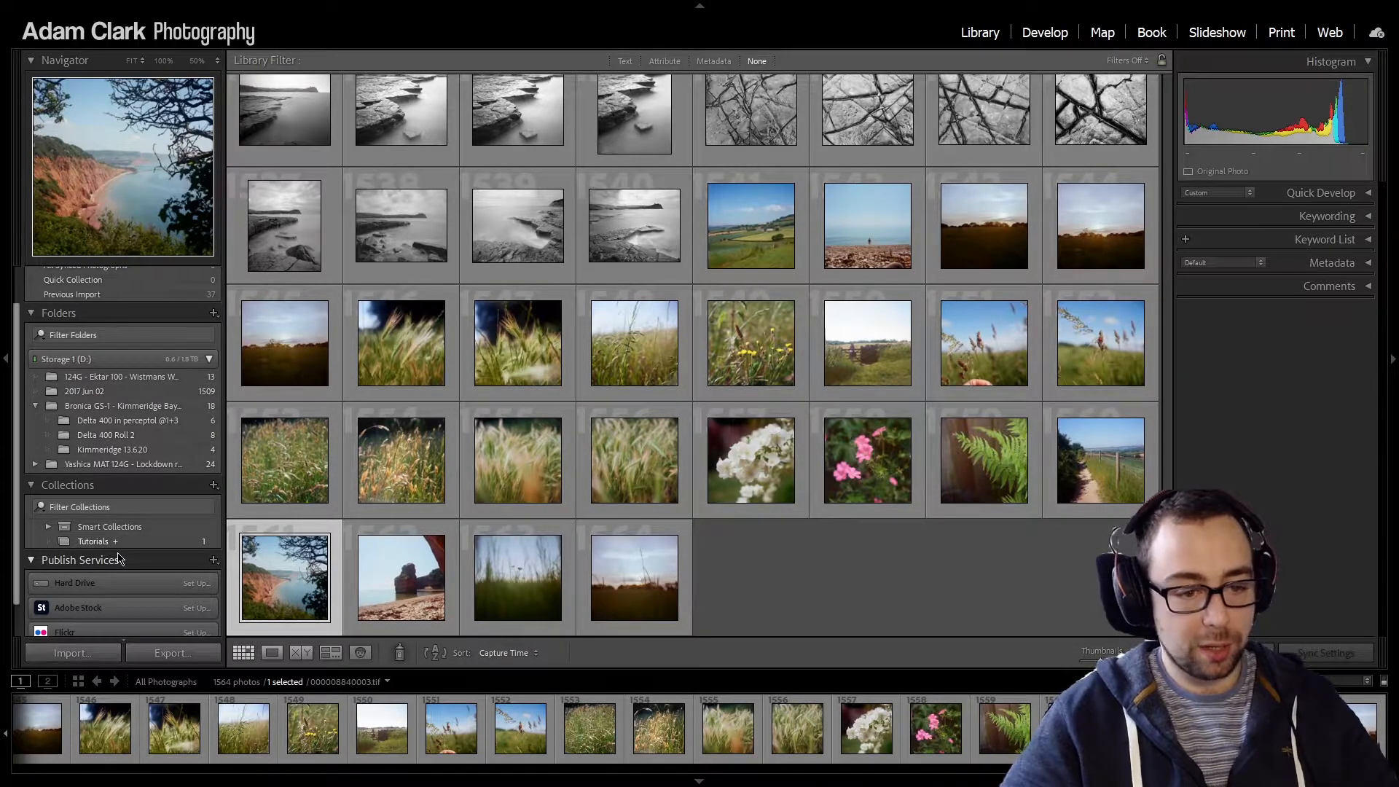
scroll(119, 558, "up", 2)
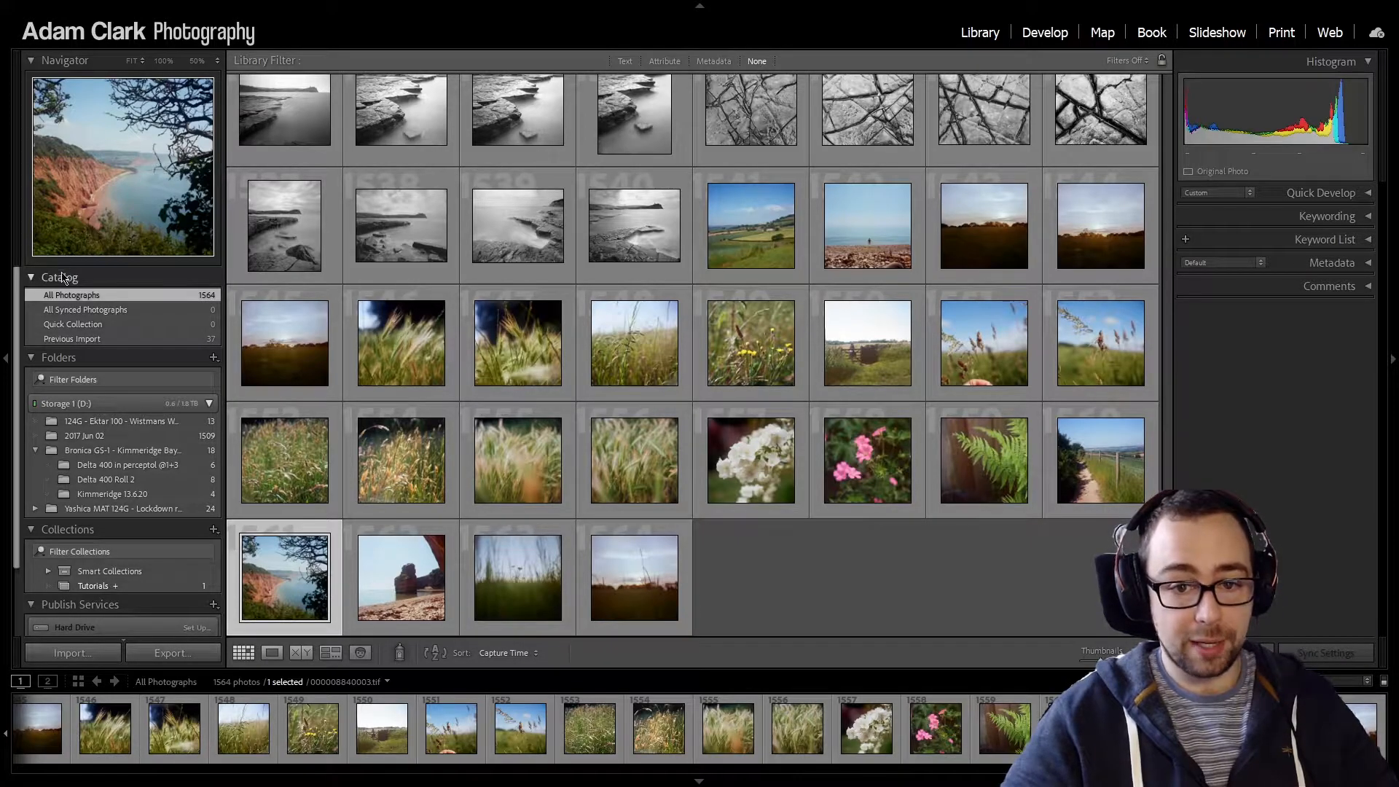
left_click(32, 278)
left_click(32, 302)
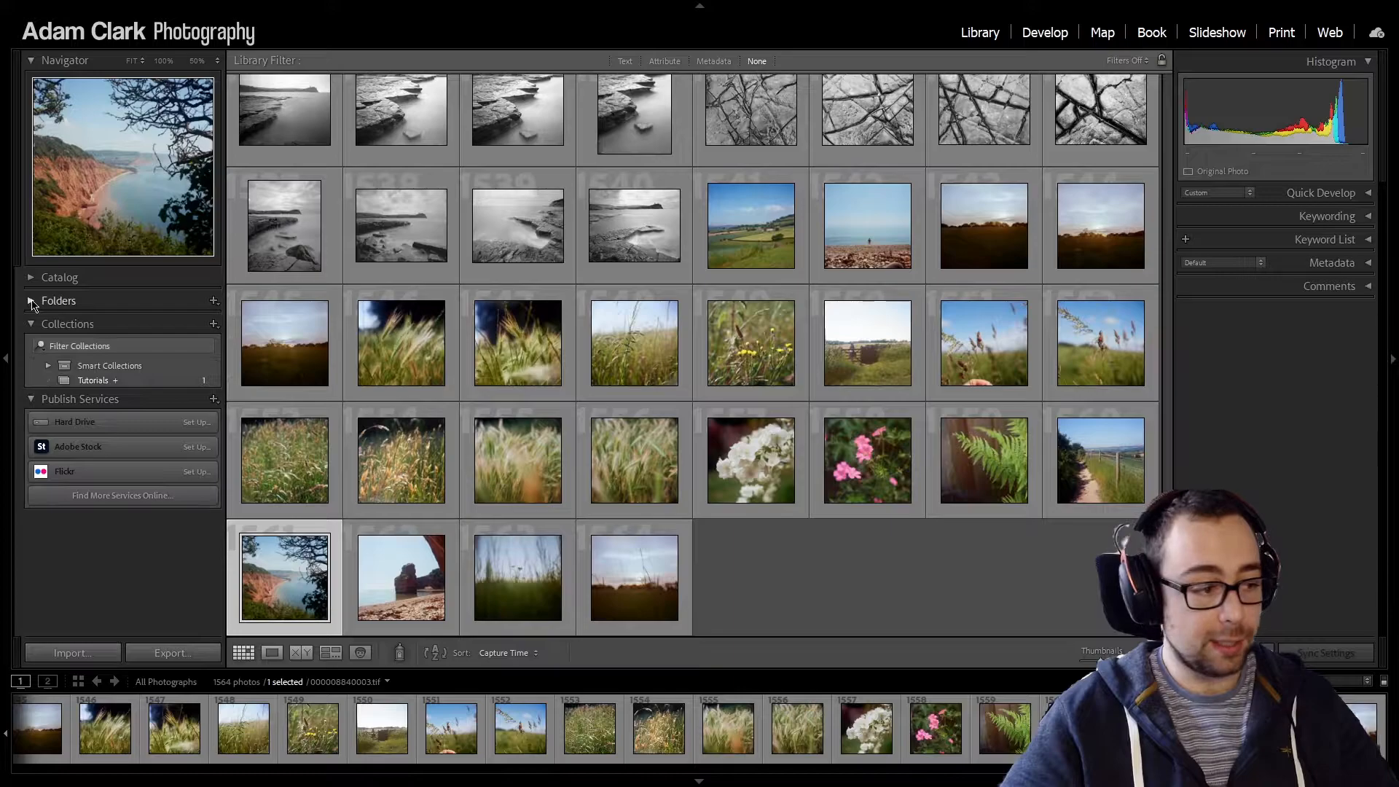
left_click(32, 324)
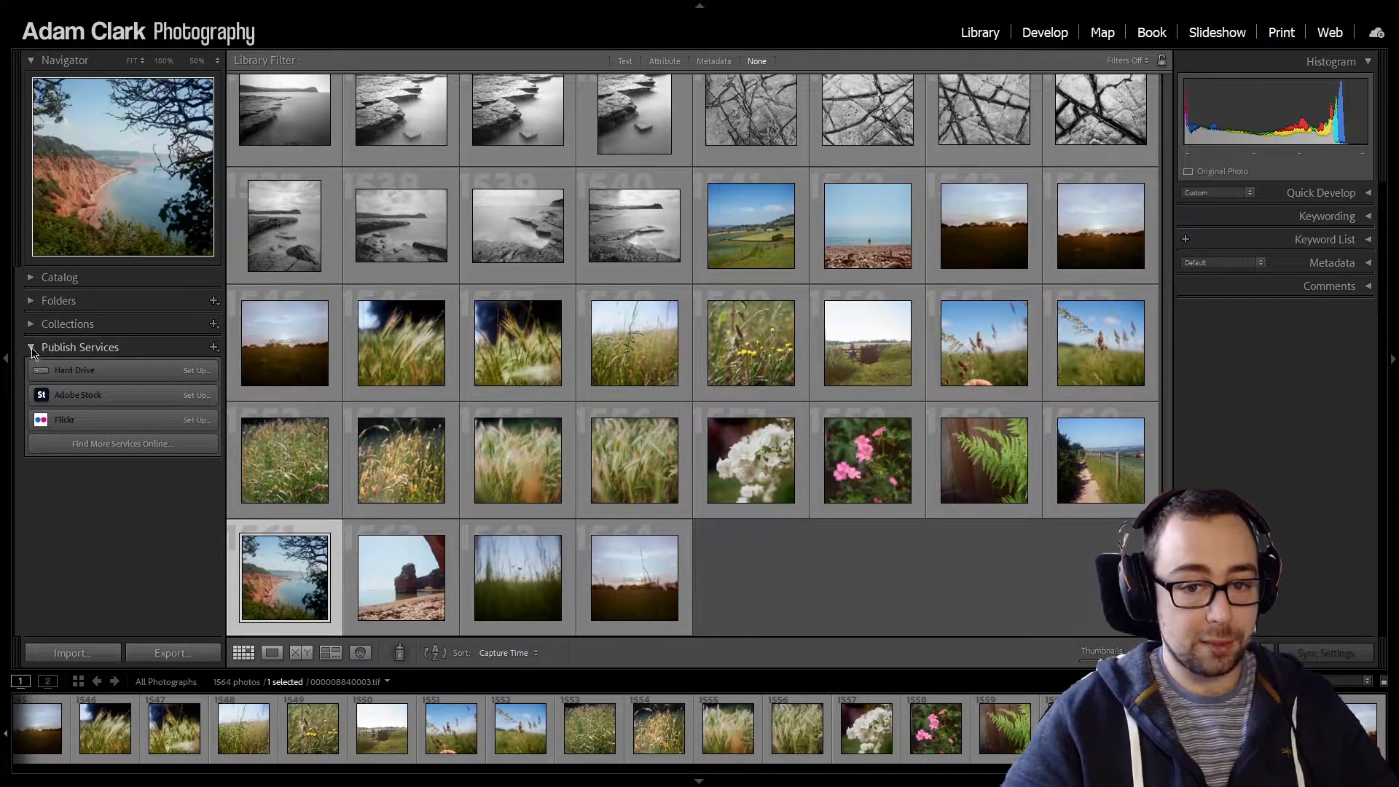
left_click(32, 348)
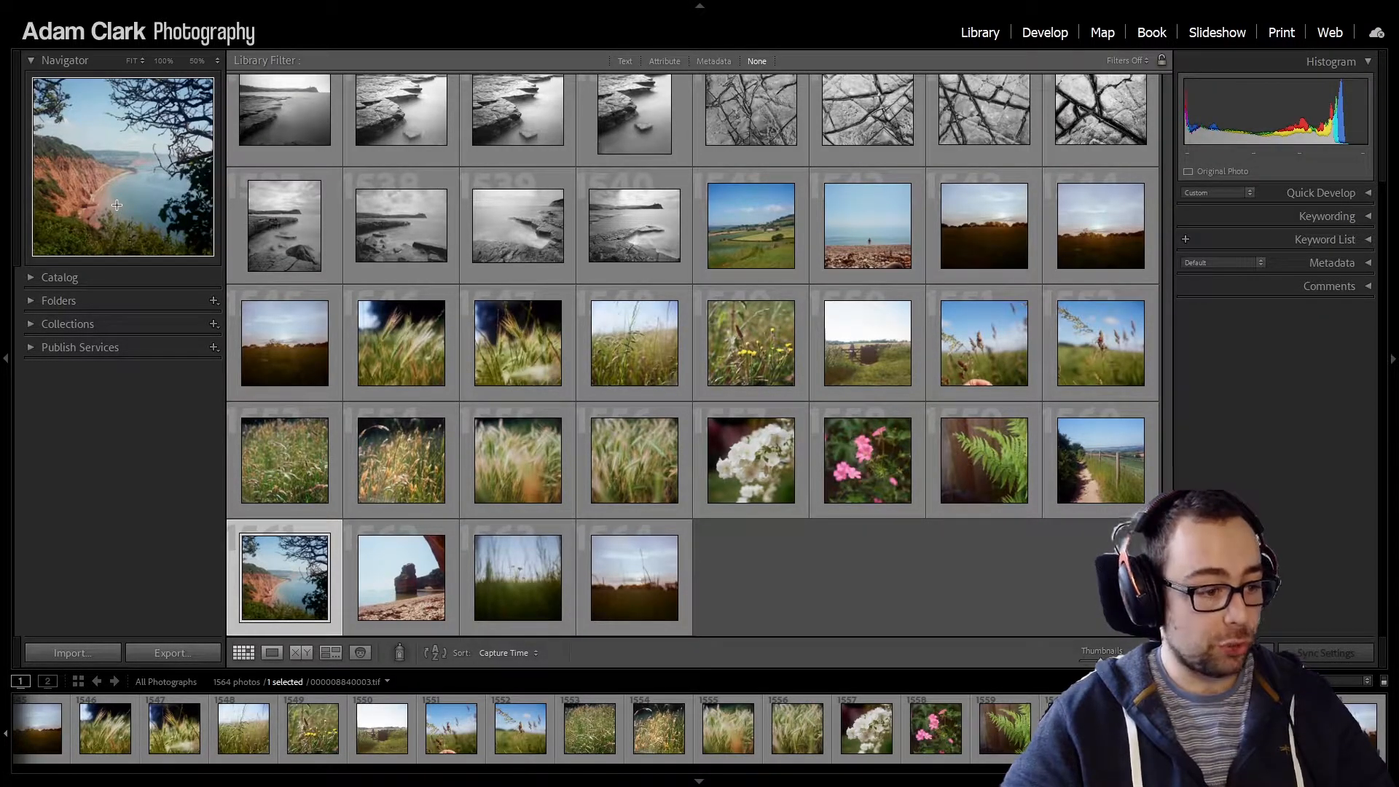
Step: Open the coastal cliff photo in Loupe view and zoom in and out on the distant shoreline
double_click(306, 583)
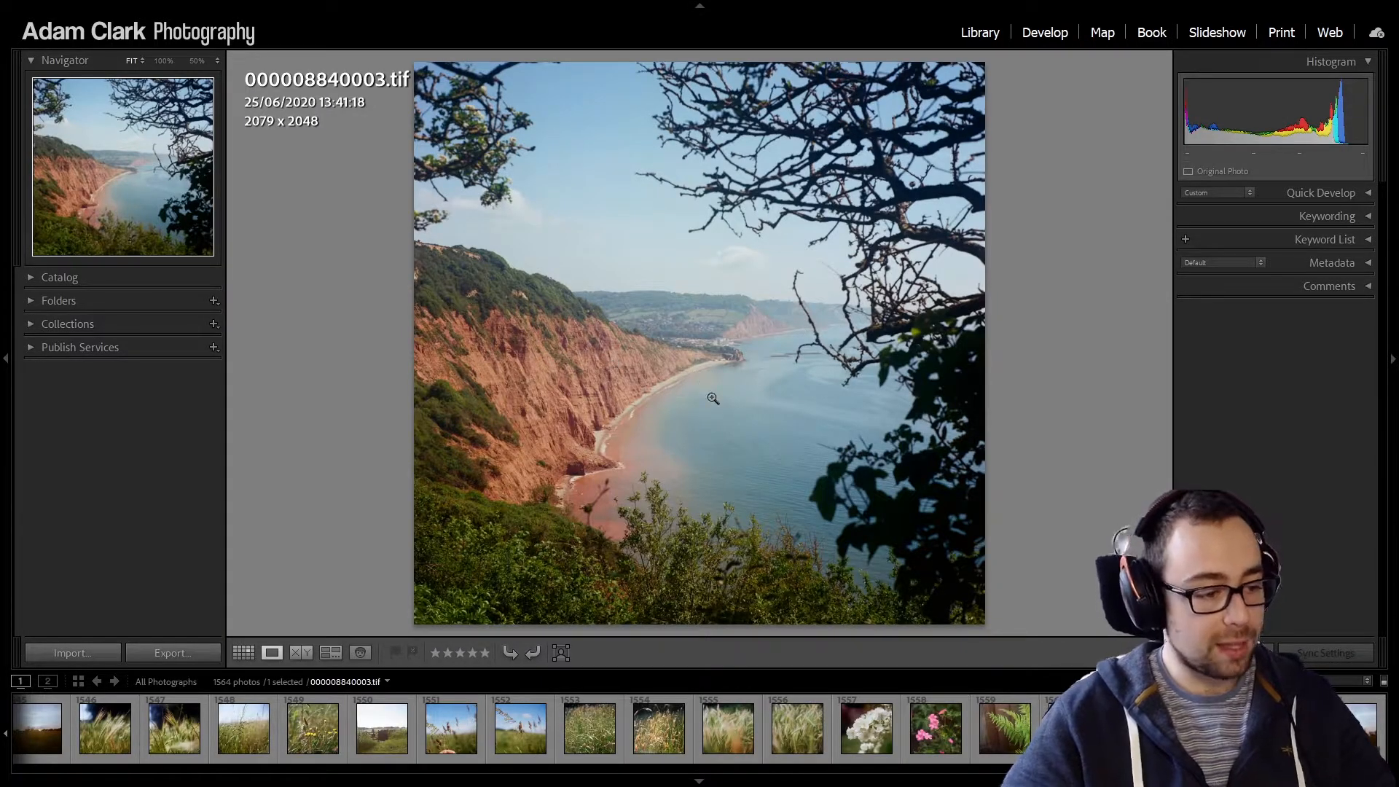
left_click(742, 375)
left_click(742, 375)
left_click(742, 374)
left_click(735, 368)
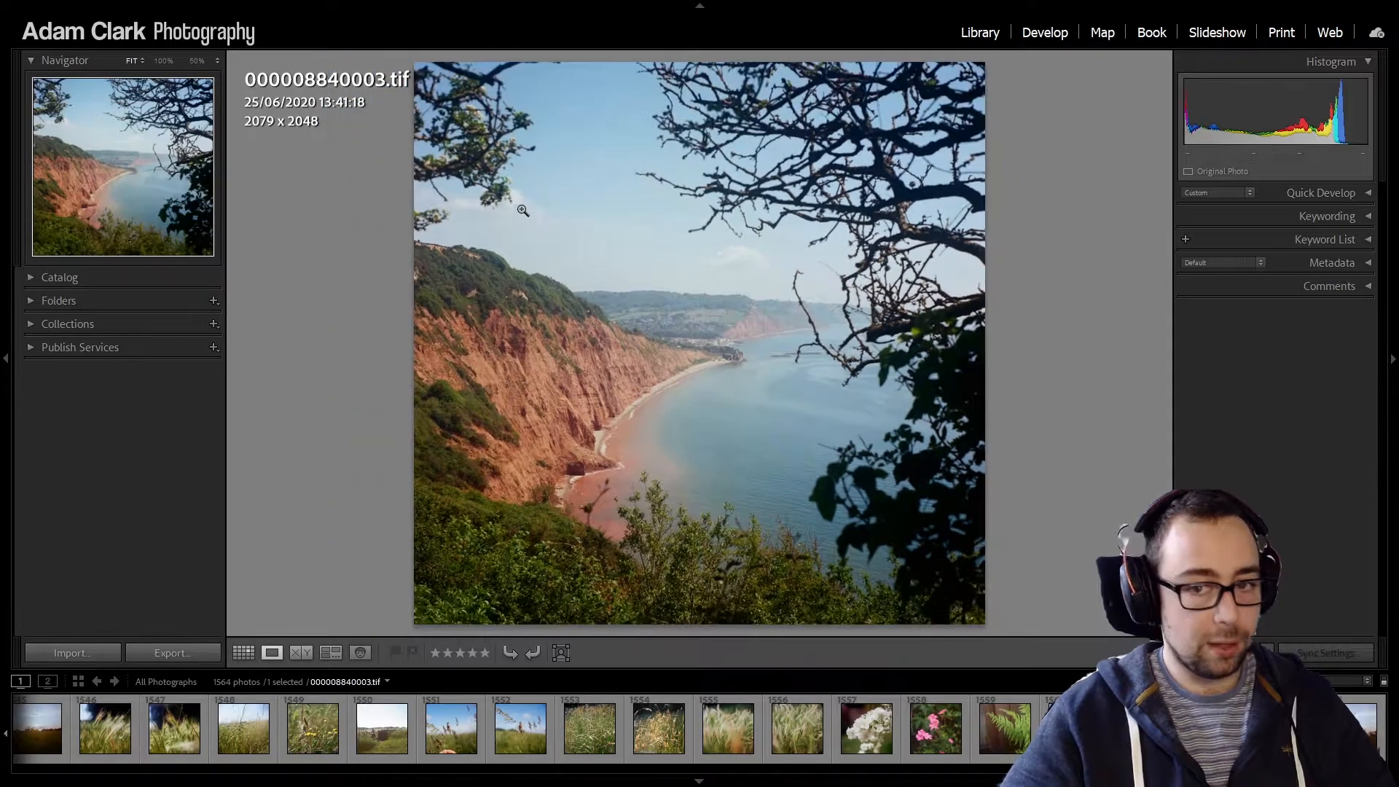
Step: Zoom the coastal cliff photo in and out, first between Fit and 50%, and after that between Fit and 100%
left_click(718, 346)
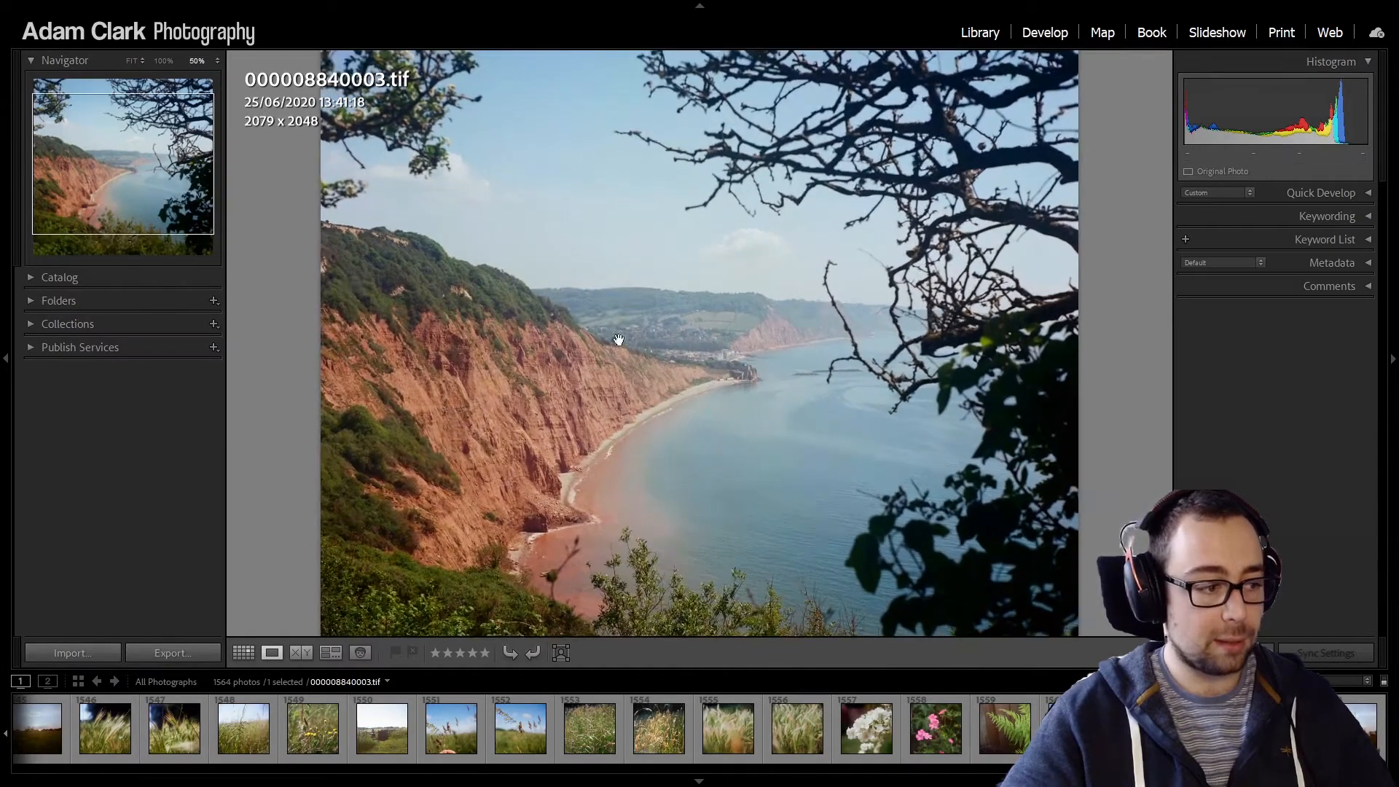
left_click(617, 340)
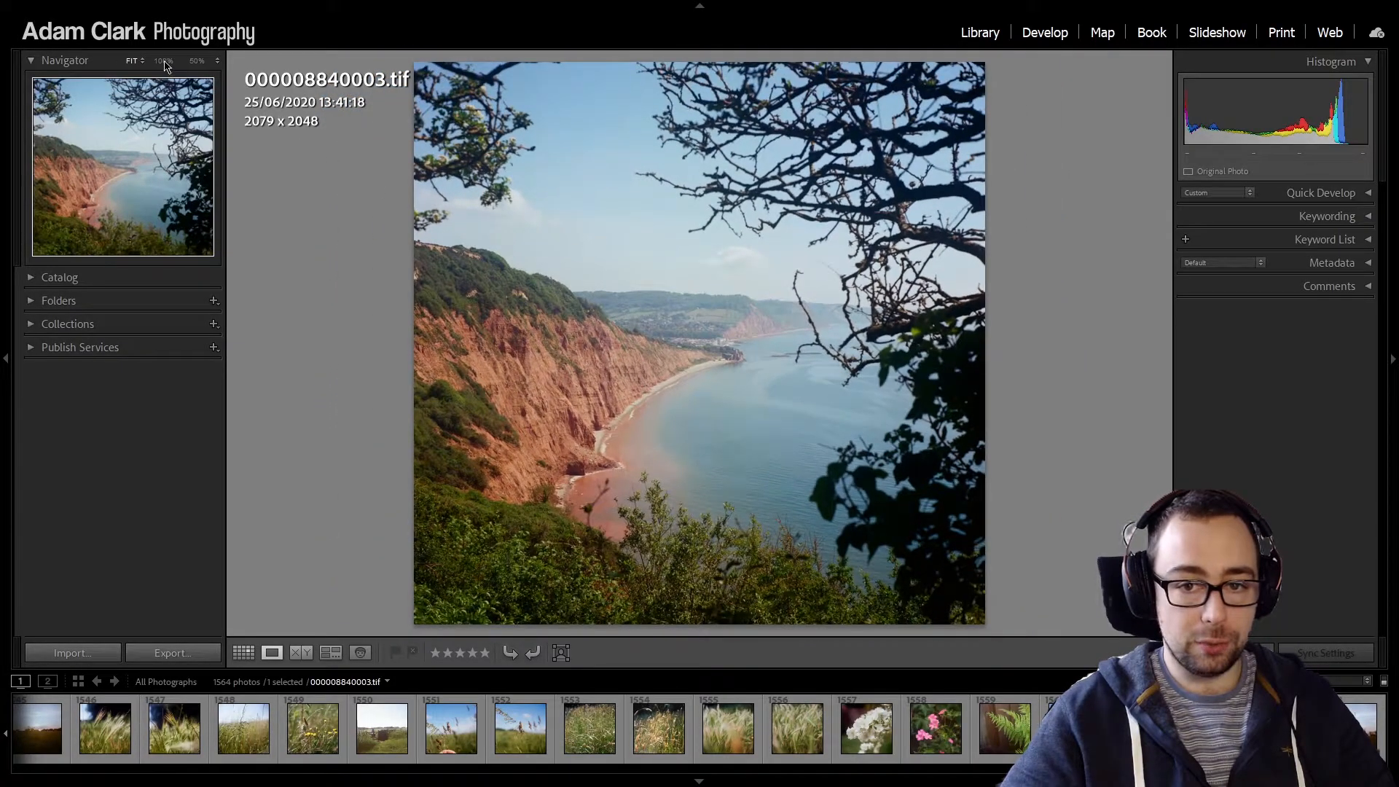
left_click(165, 64)
left_click(592, 339)
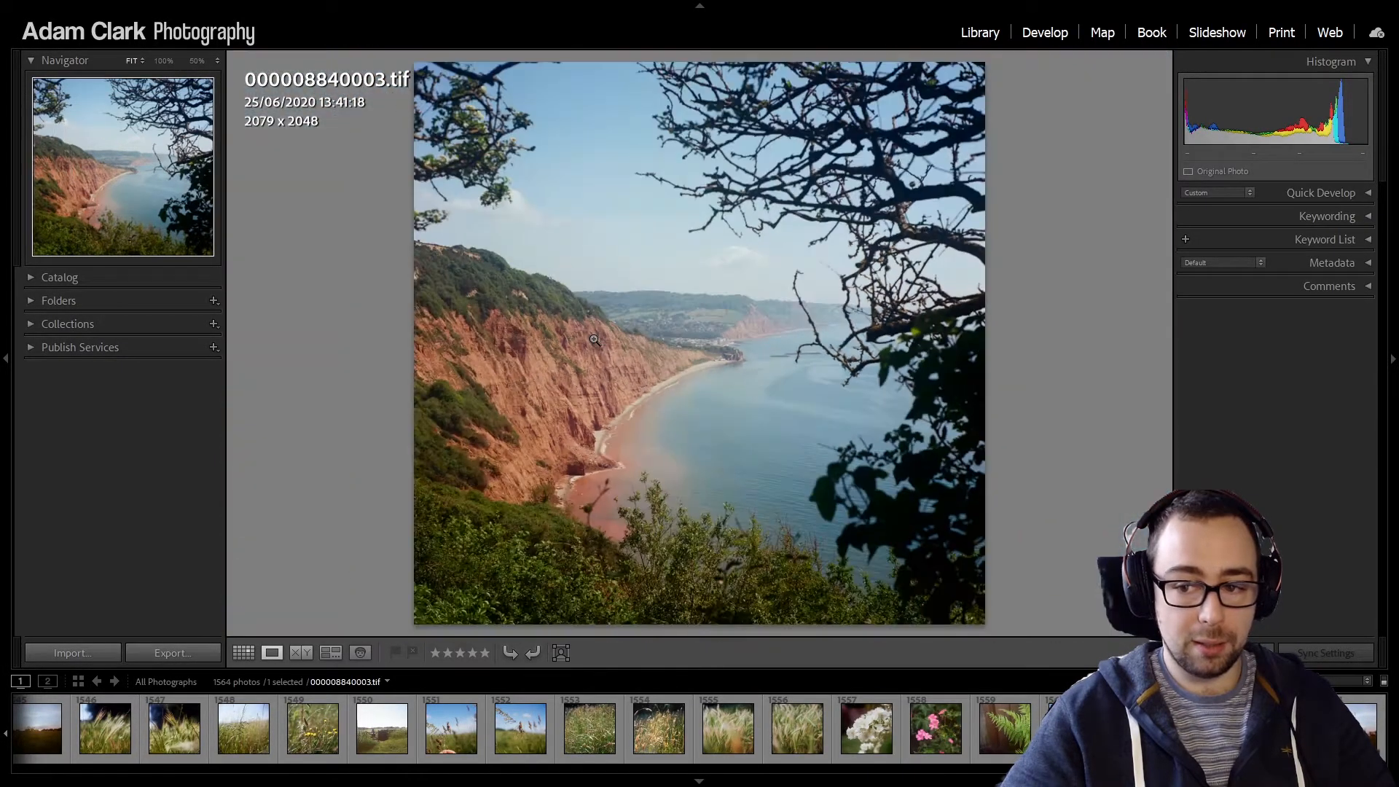
left_click(592, 338)
left_click(592, 339)
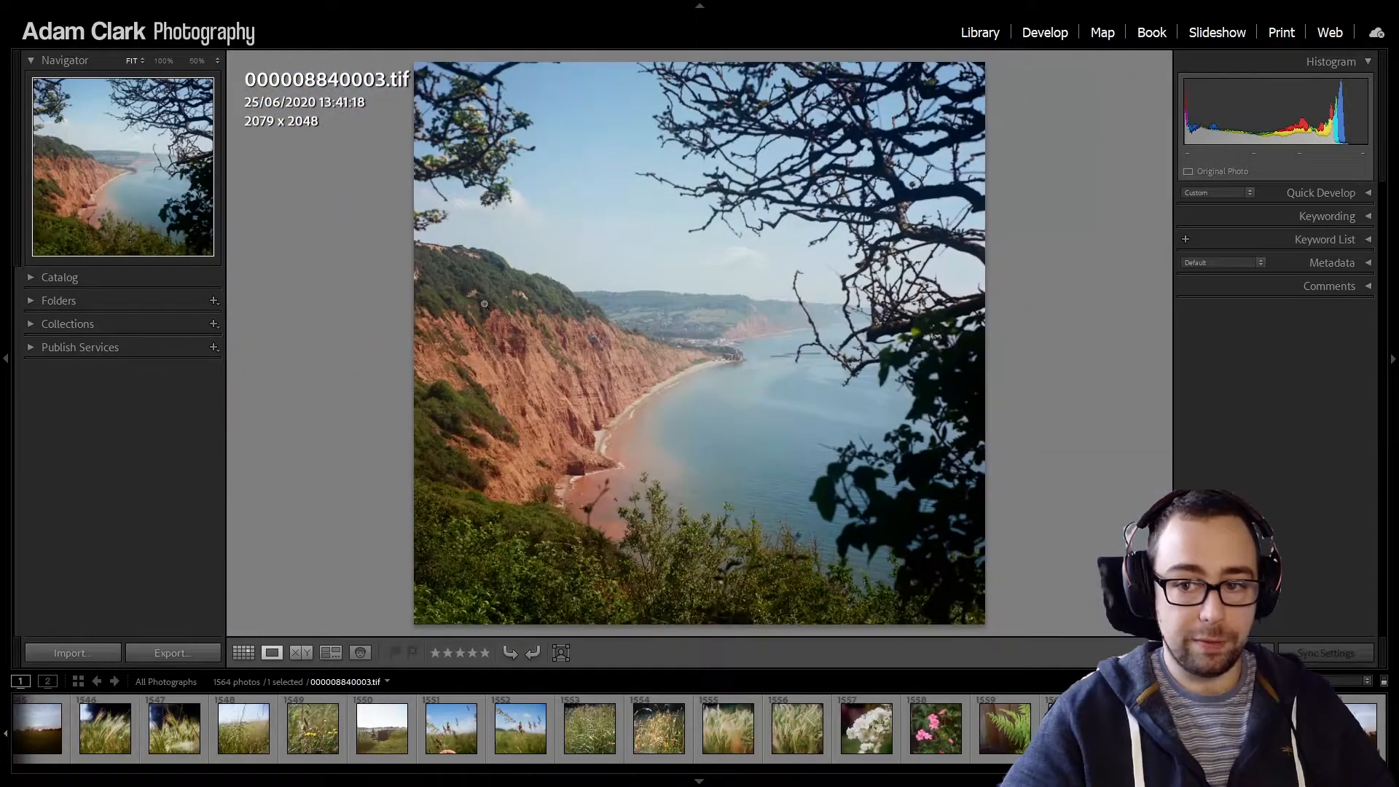
left_click(658, 359)
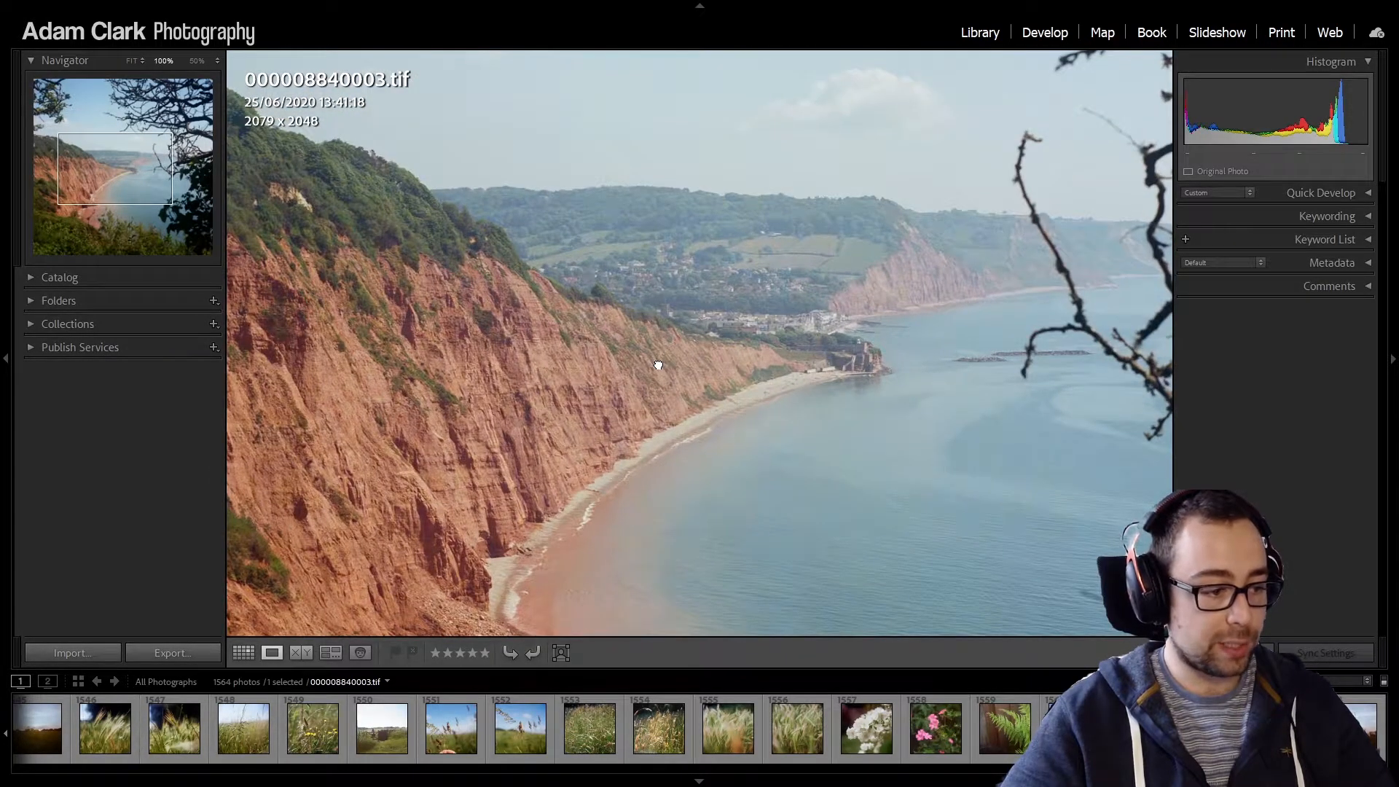
left_click(658, 363)
Step: Look through the Navigator's zoom ratios, view the cliff photo at 50%, and return it to Fit
left_click(217, 61)
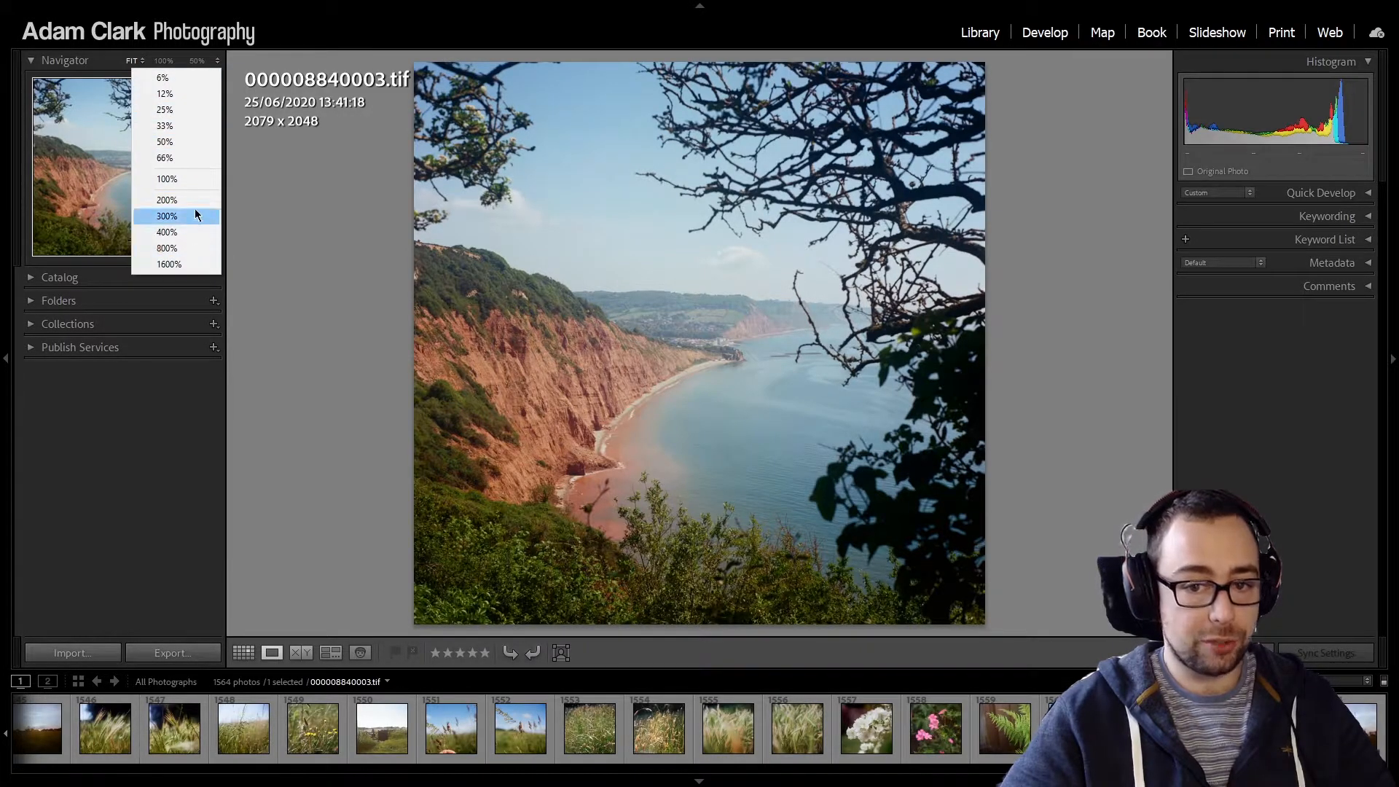
left_click(209, 65)
left_click(197, 61)
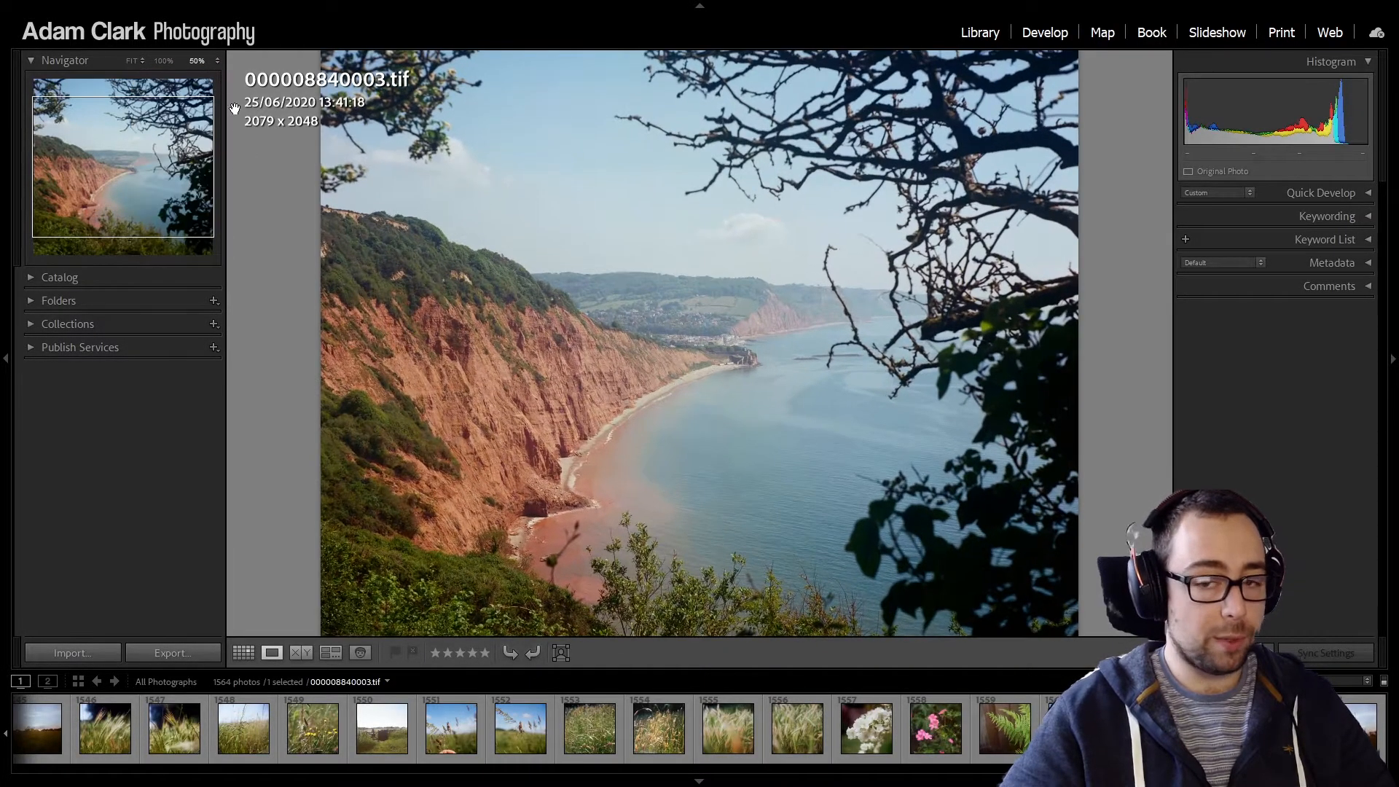
left_click(580, 318)
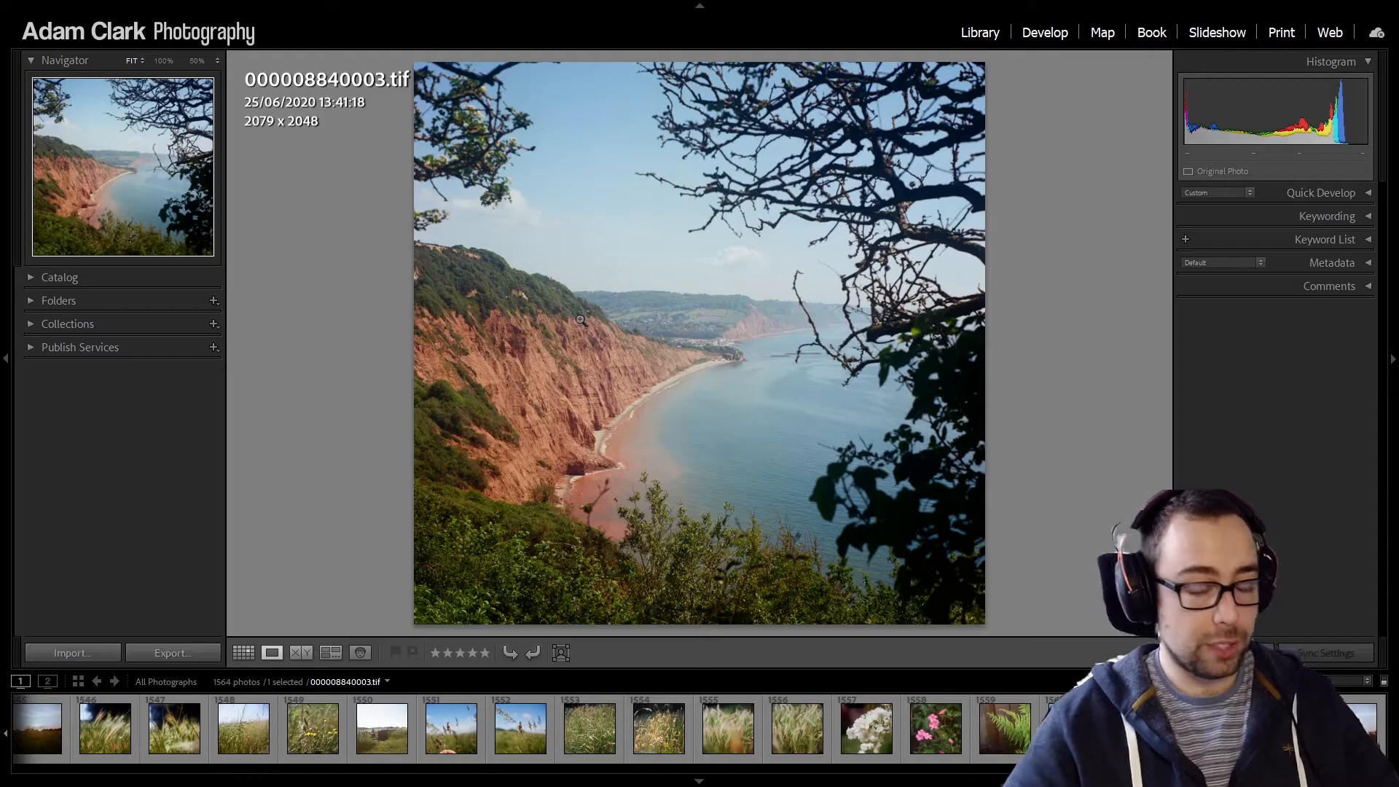
left_click(217, 65)
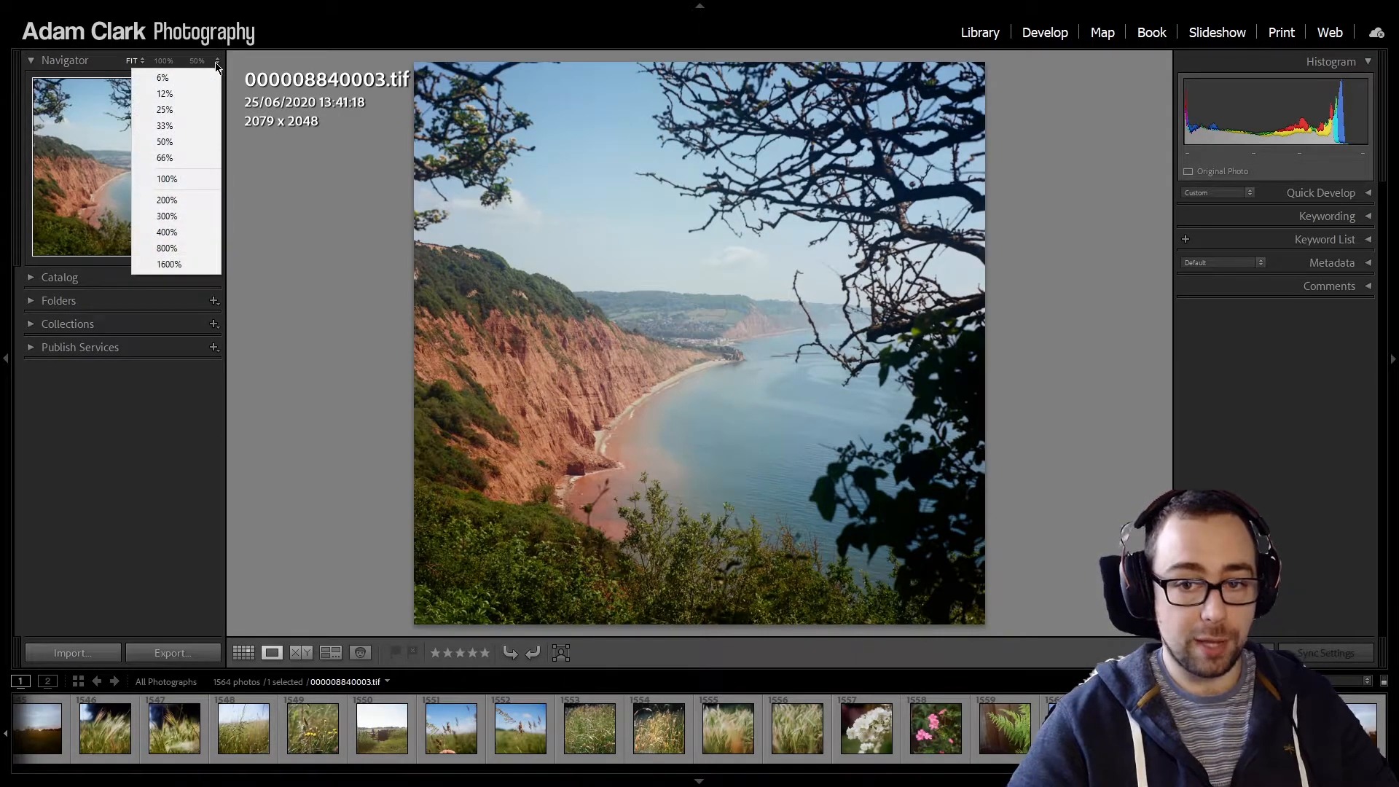
left_click(217, 64)
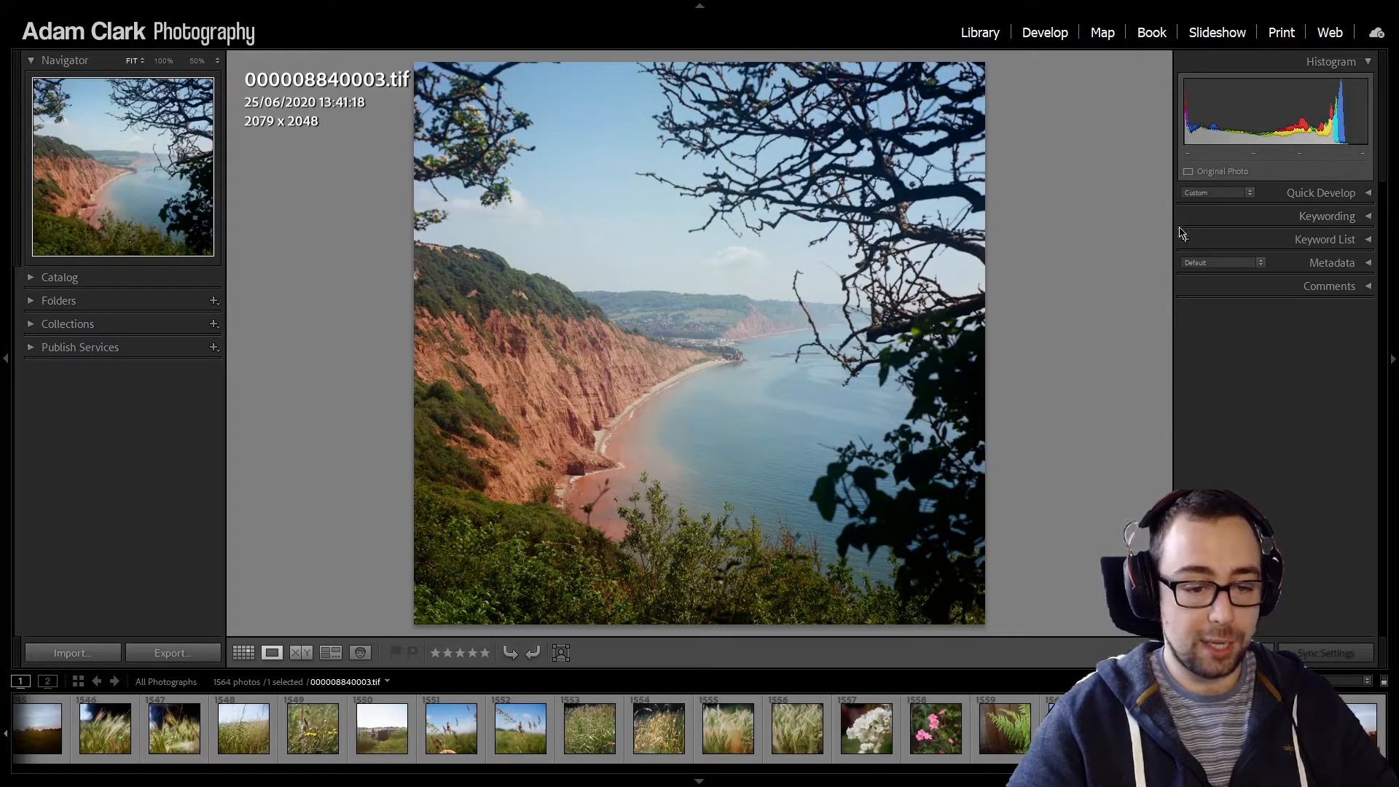
Step: Visit the Develop module, return to Library, and switch between Grid and Loupe views, finishing in Grid
left_click(1044, 41)
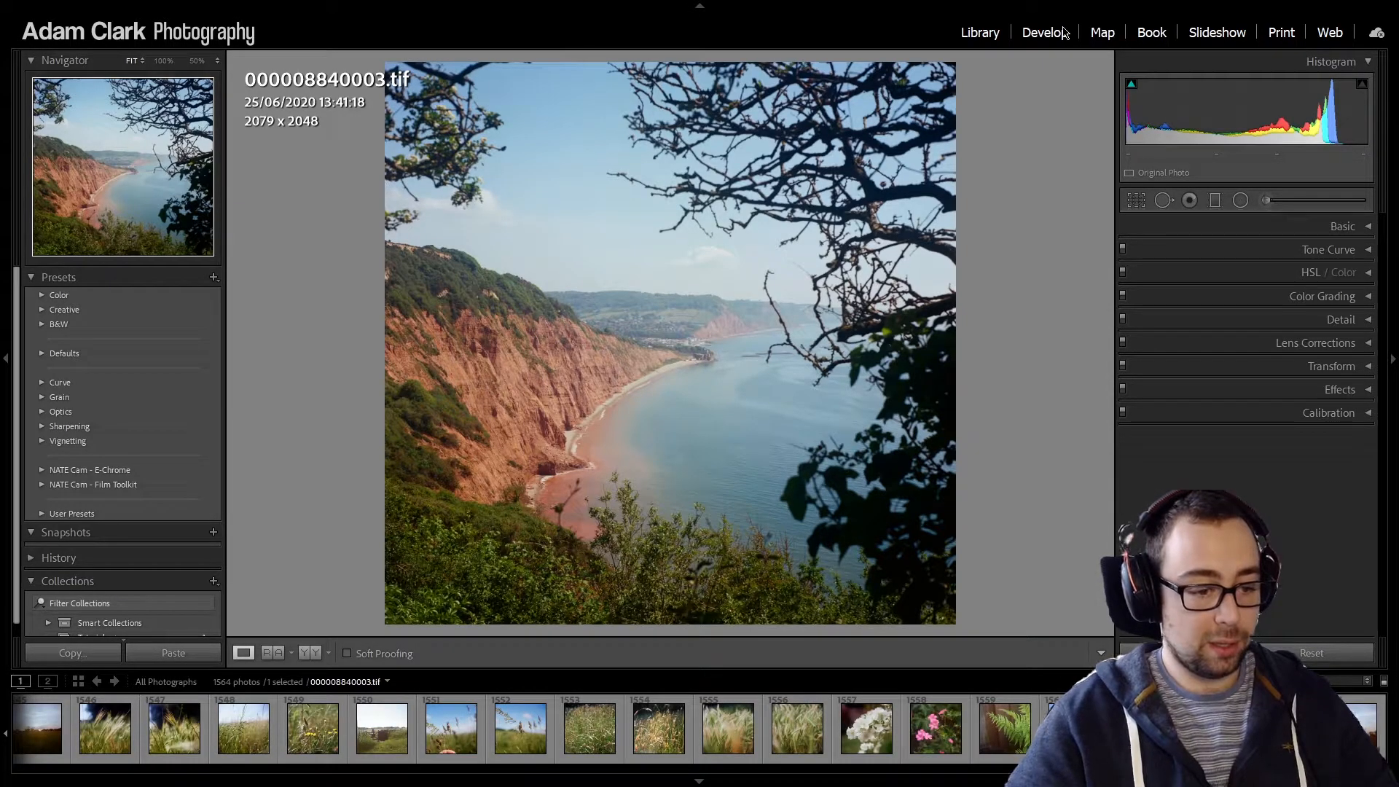
left_click(993, 38)
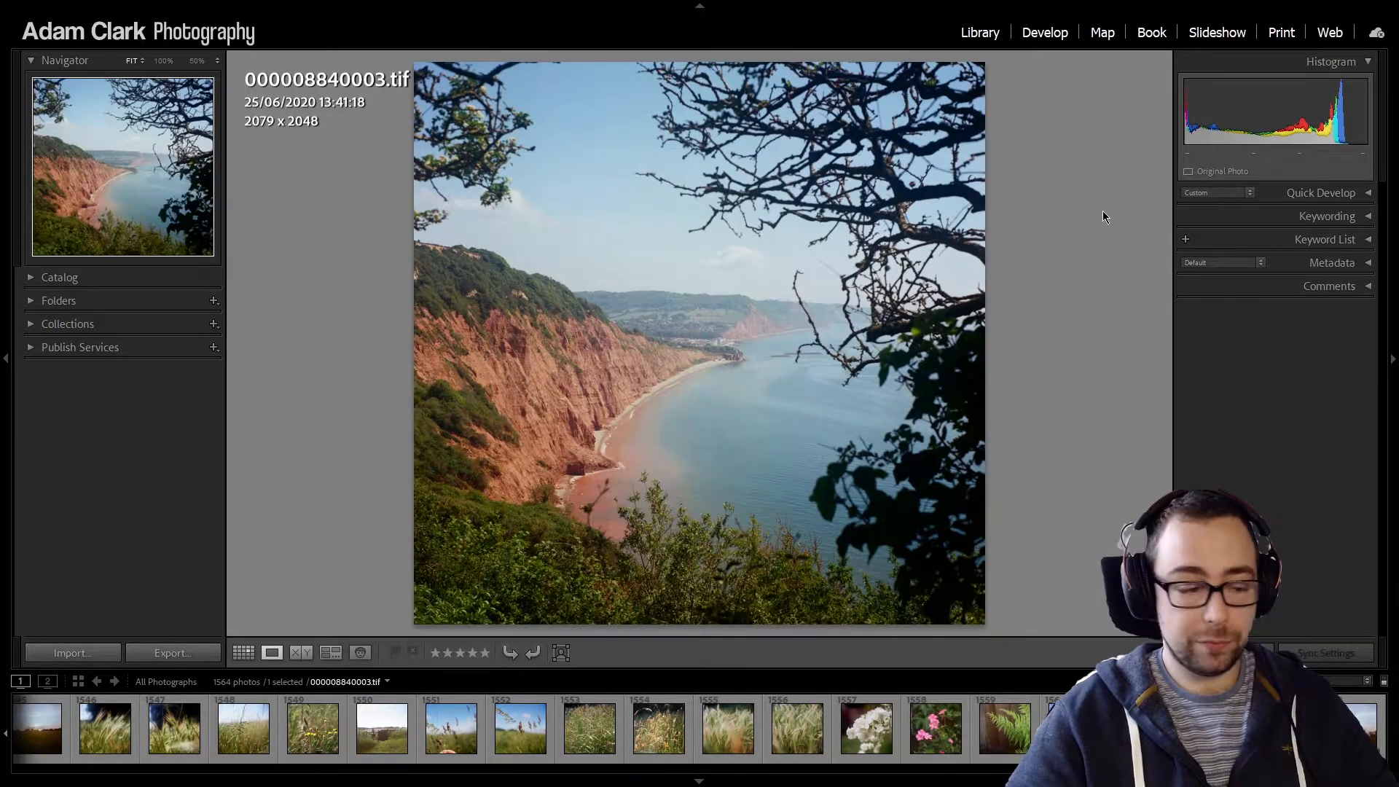
left_click(244, 654)
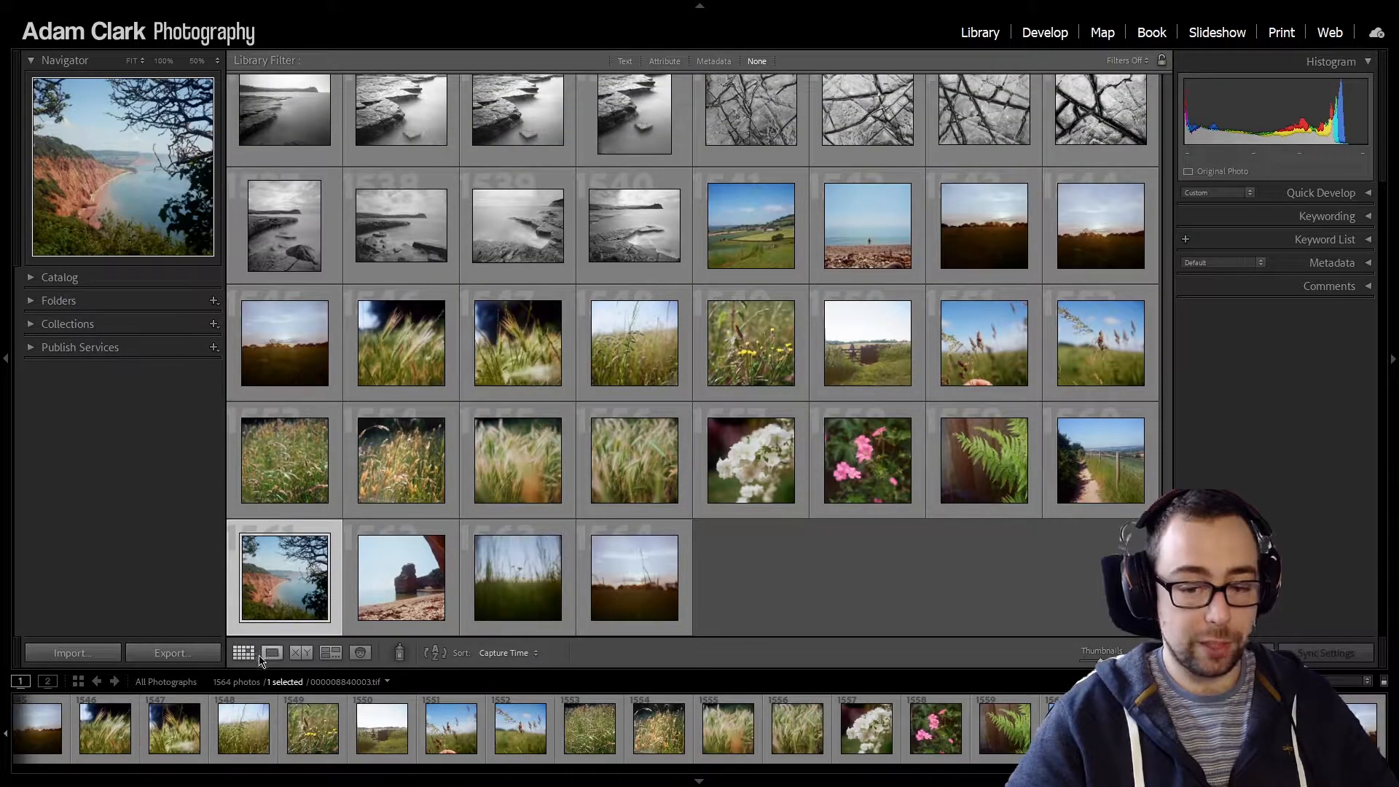
left_click(271, 654)
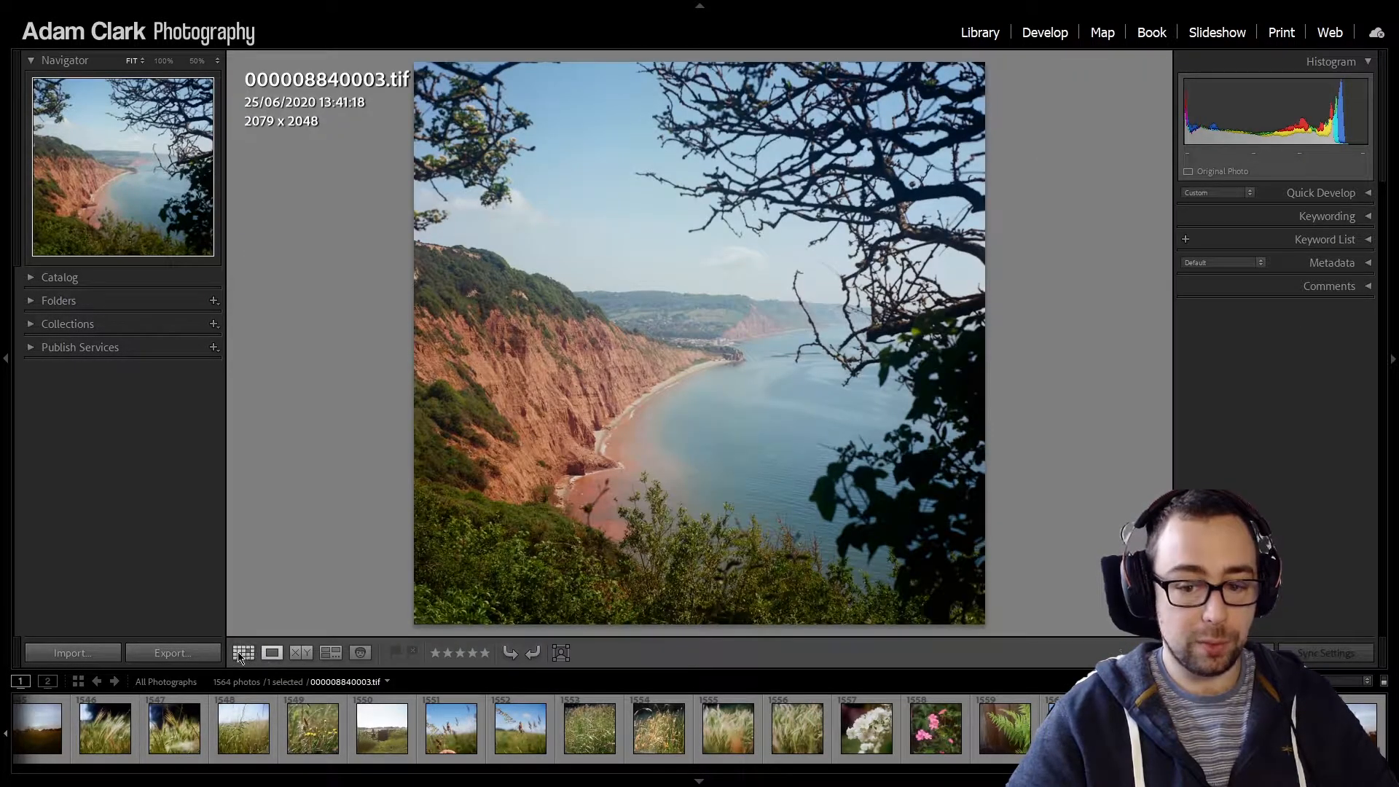
left_click(243, 652)
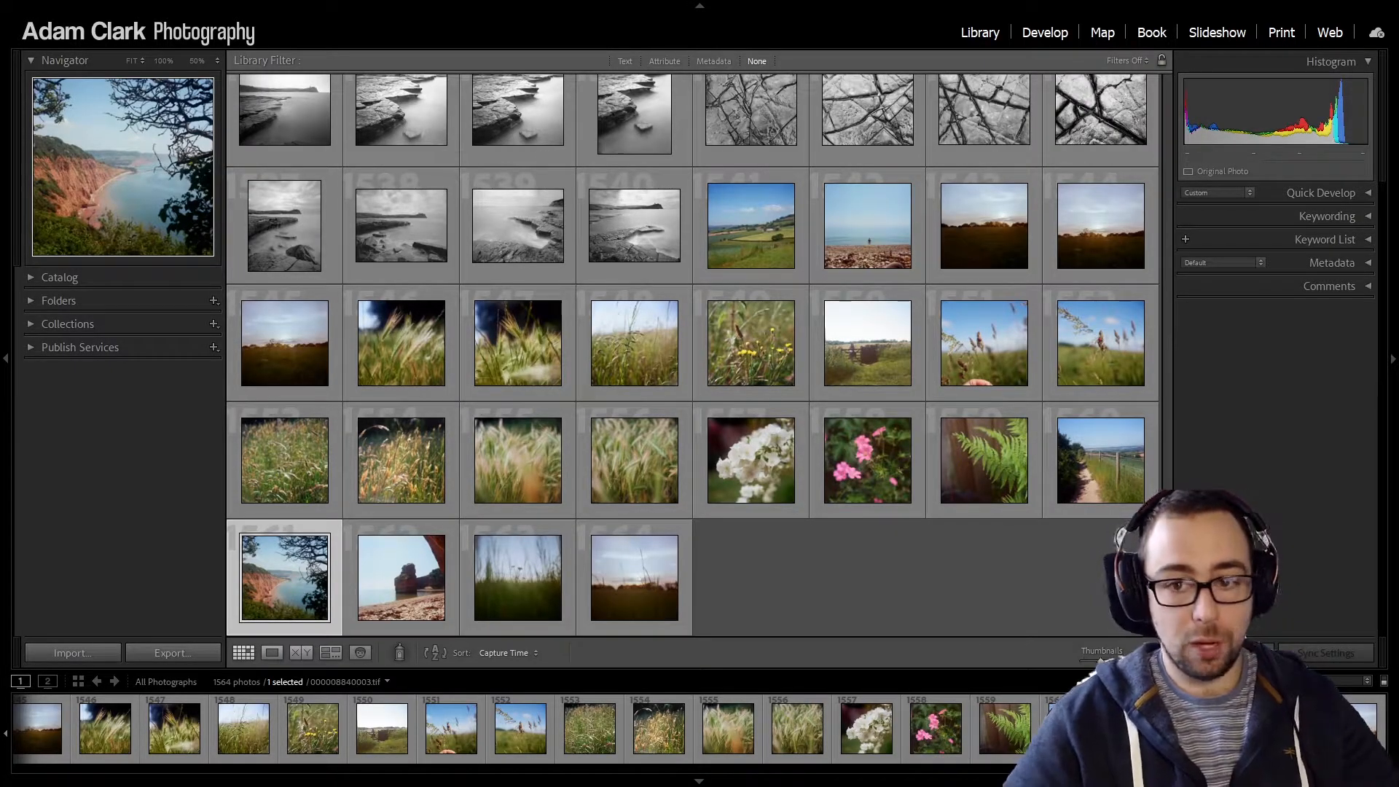
Step: Assign the Green color label to the coastal cliff photo in the grid
right_click(295, 593)
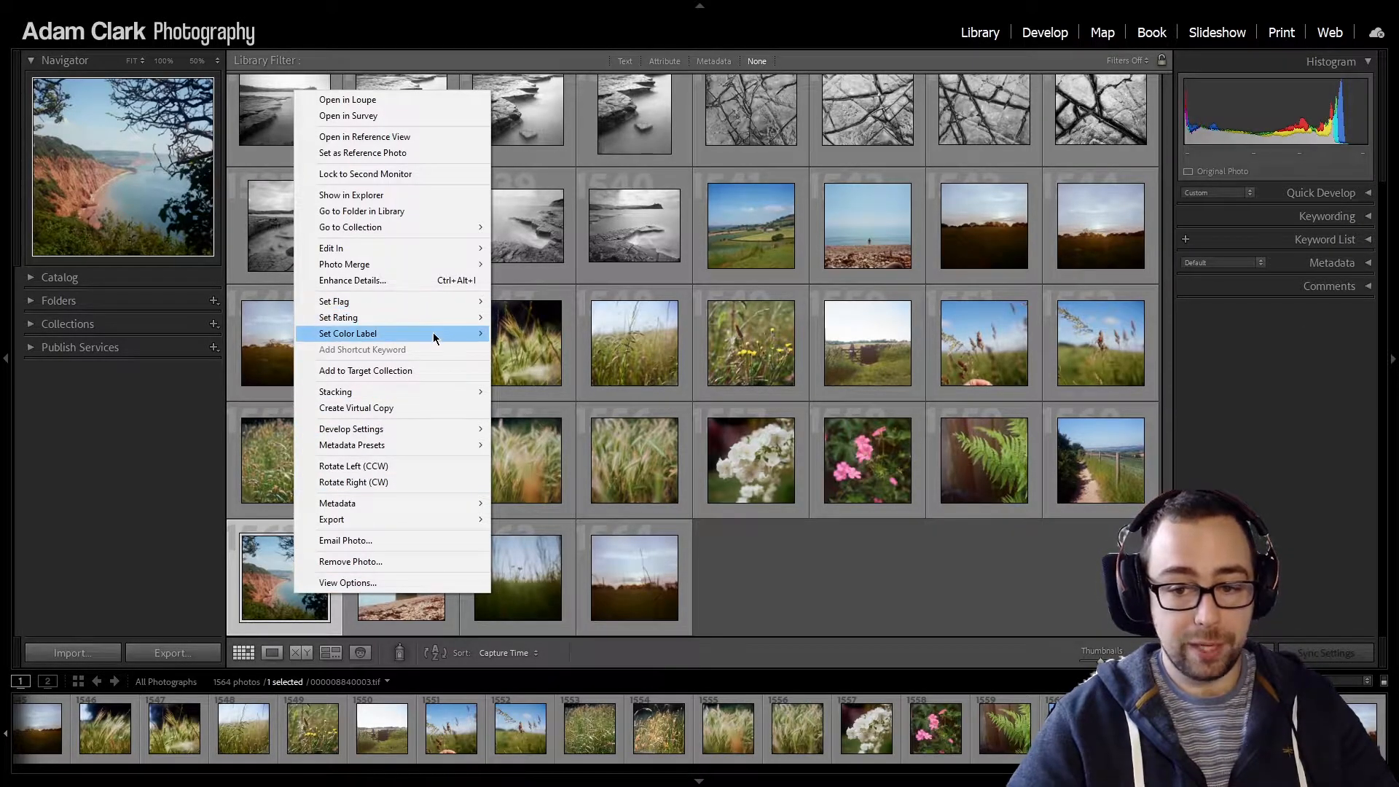
mouse_move(421, 304)
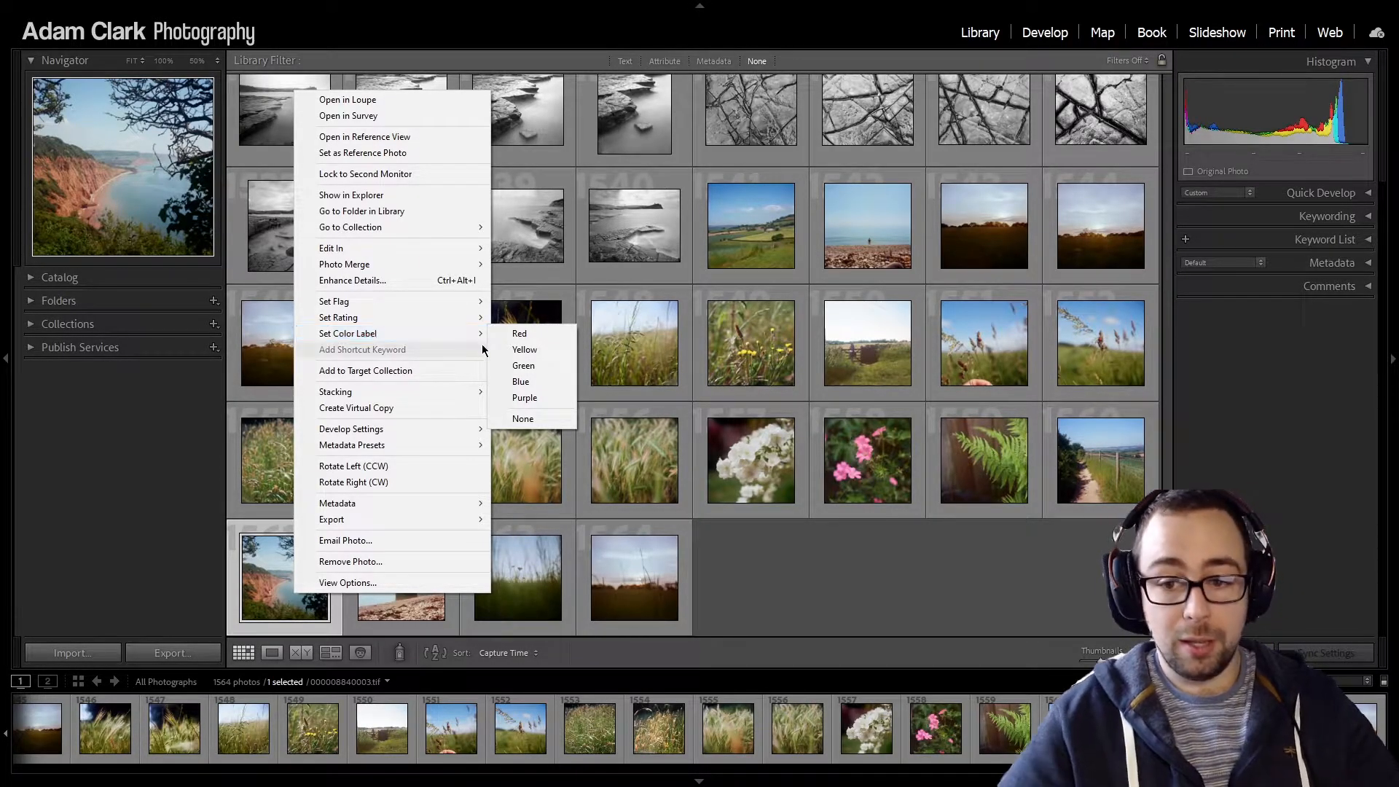
mouse_move(423, 325)
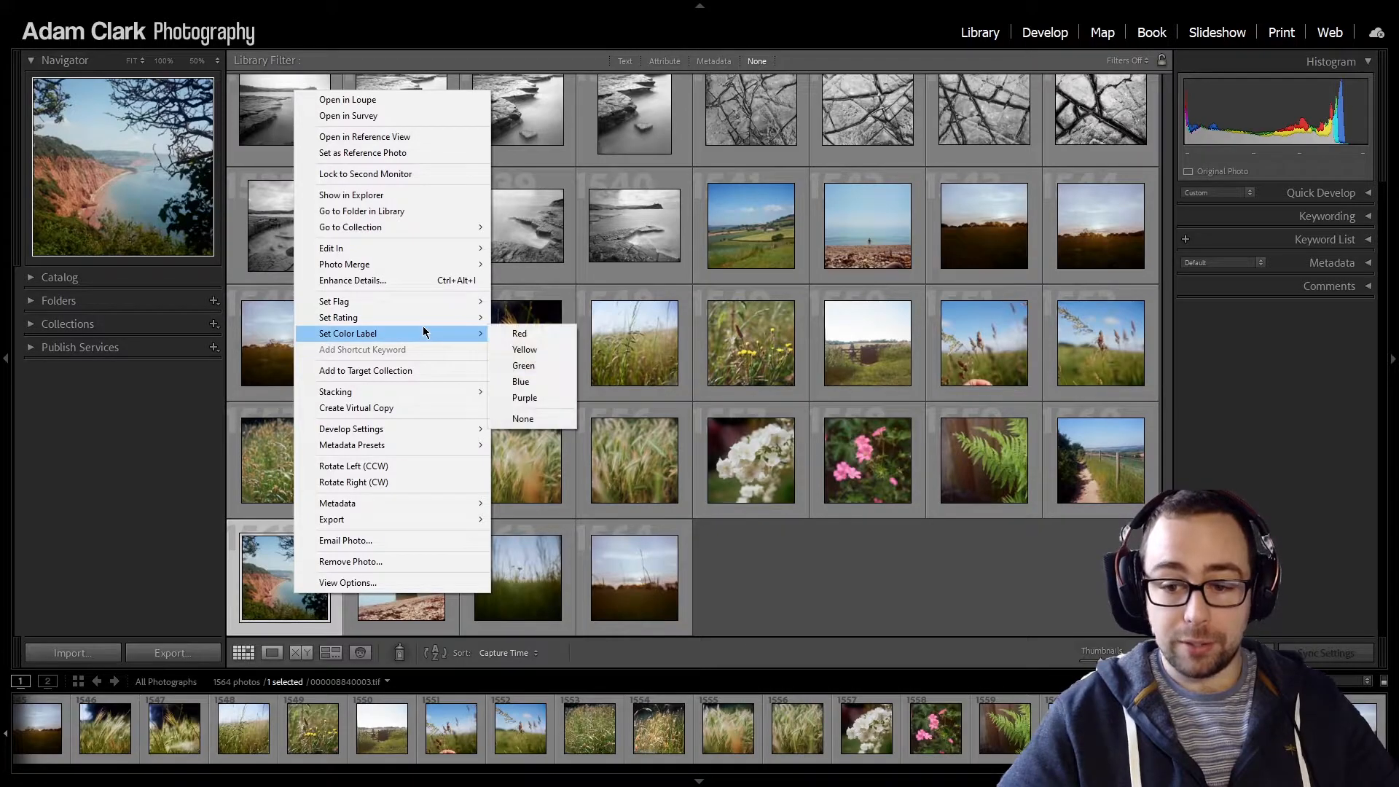
left_click(540, 367)
Step: Give photo 1556 of pale grass and photo 1552 of grass against blue sky a Green color label, and clear the selection
right_click(621, 462)
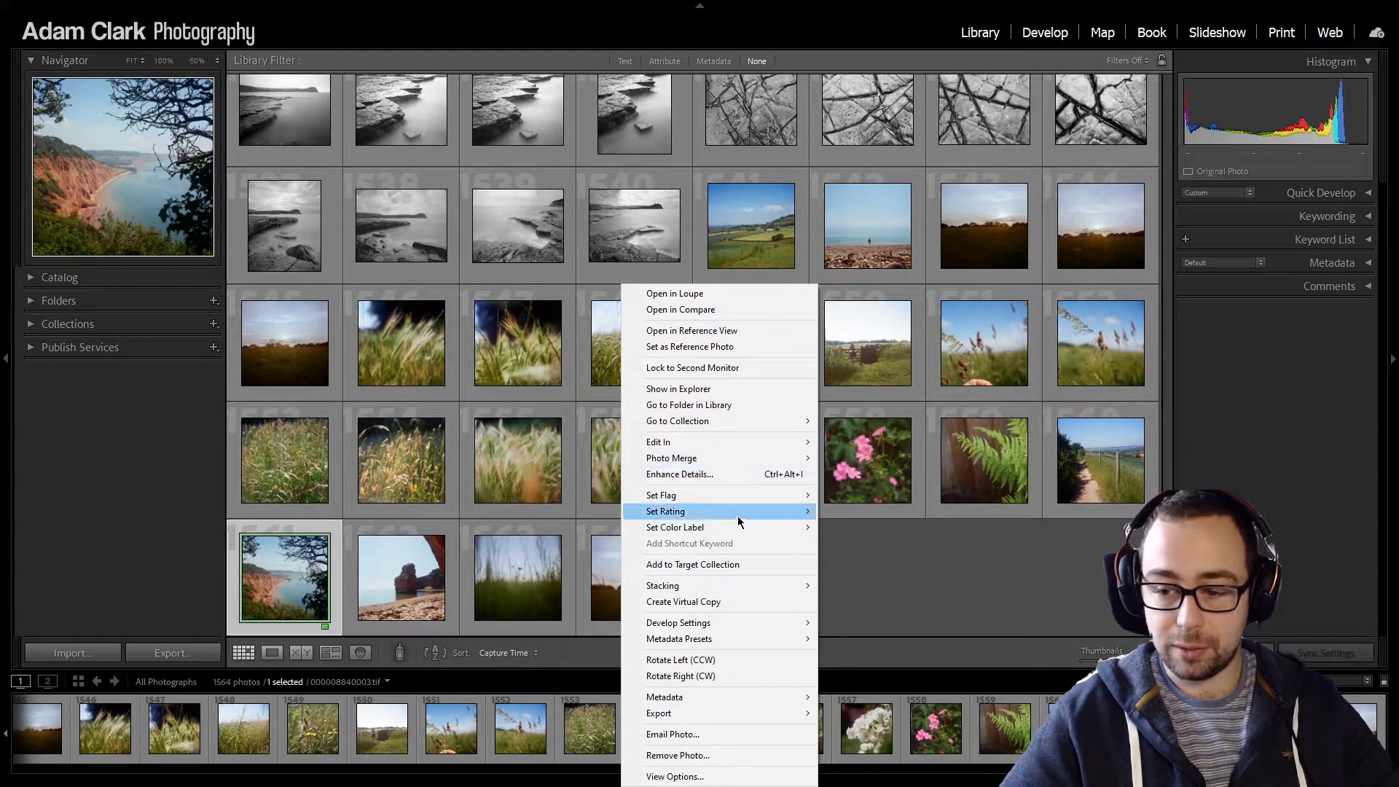
mouse_move(743, 529)
left_click(862, 561)
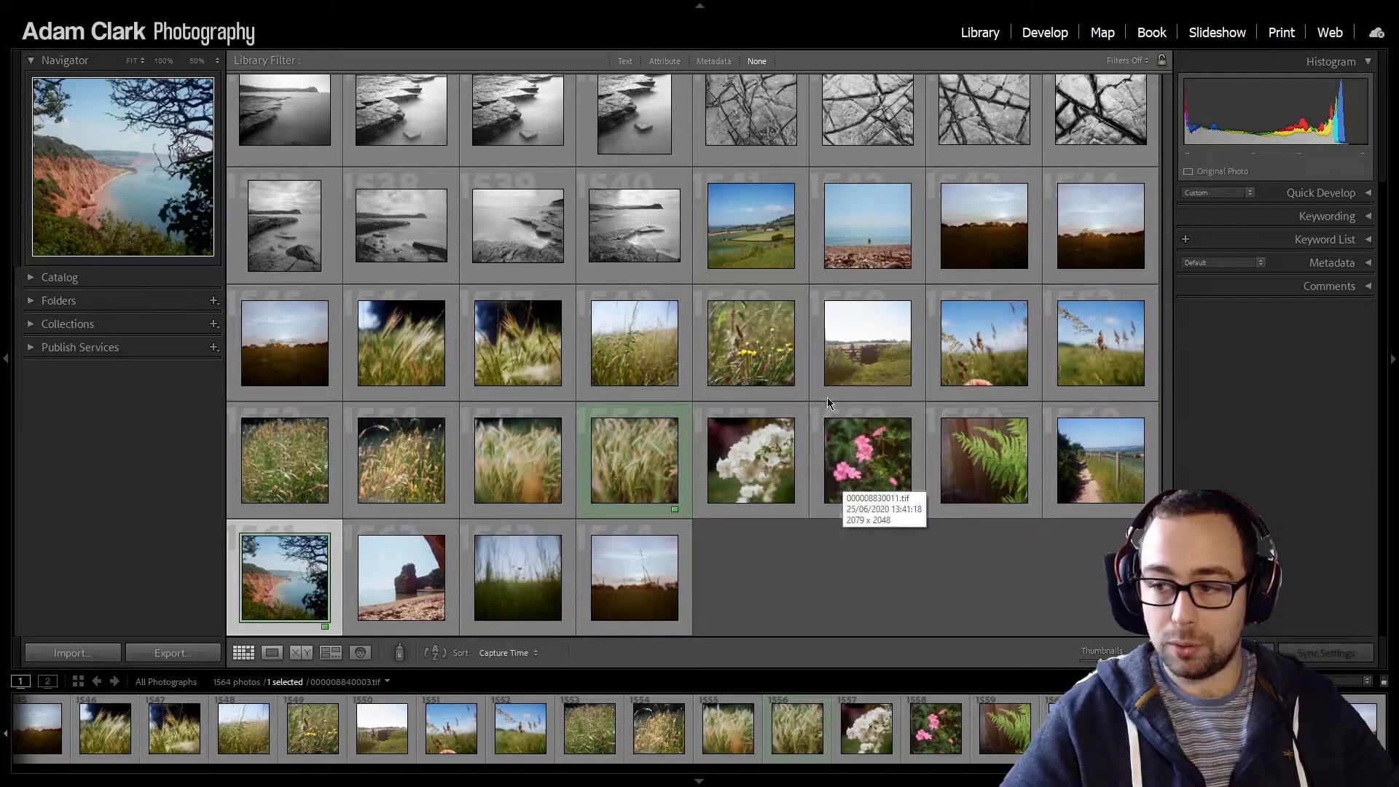
right_click(1093, 287)
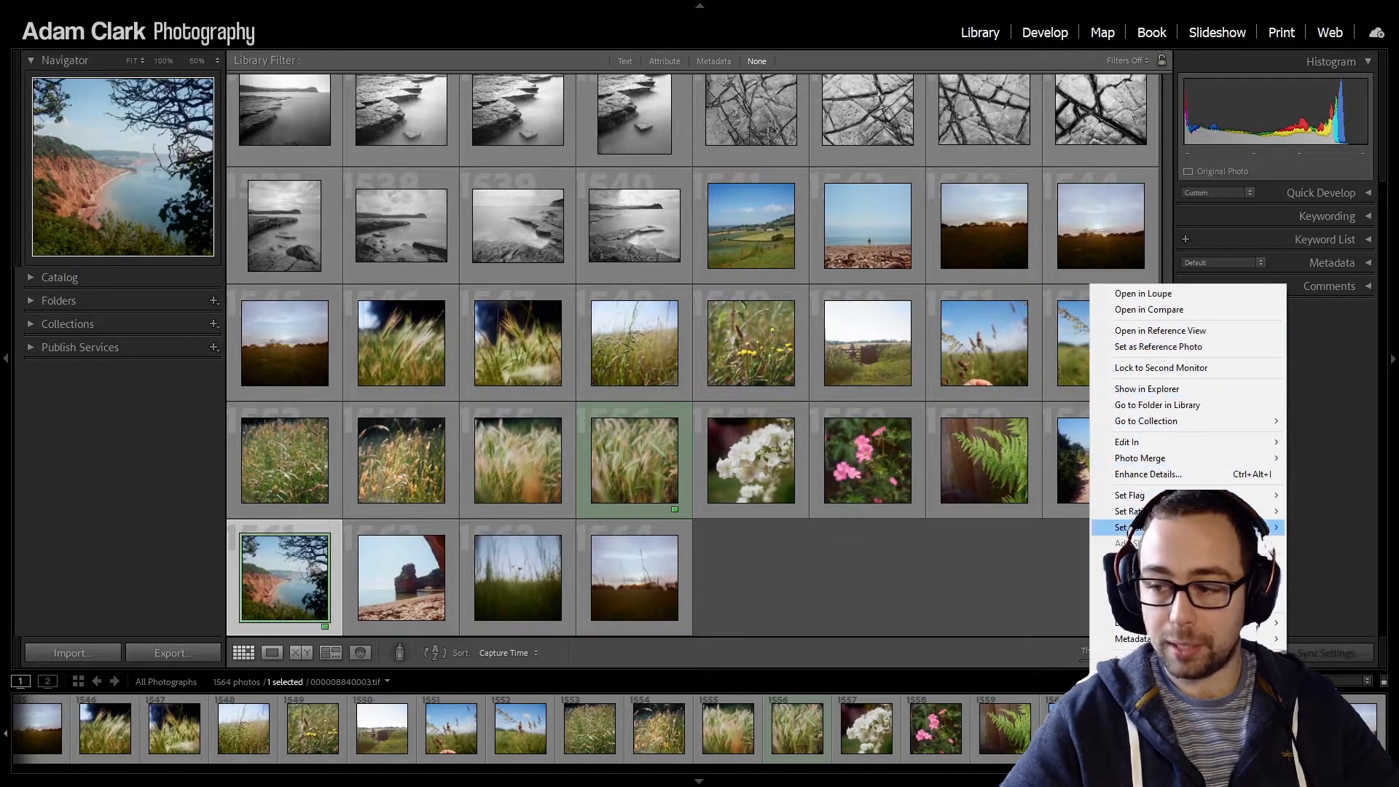
mouse_move(1133, 530)
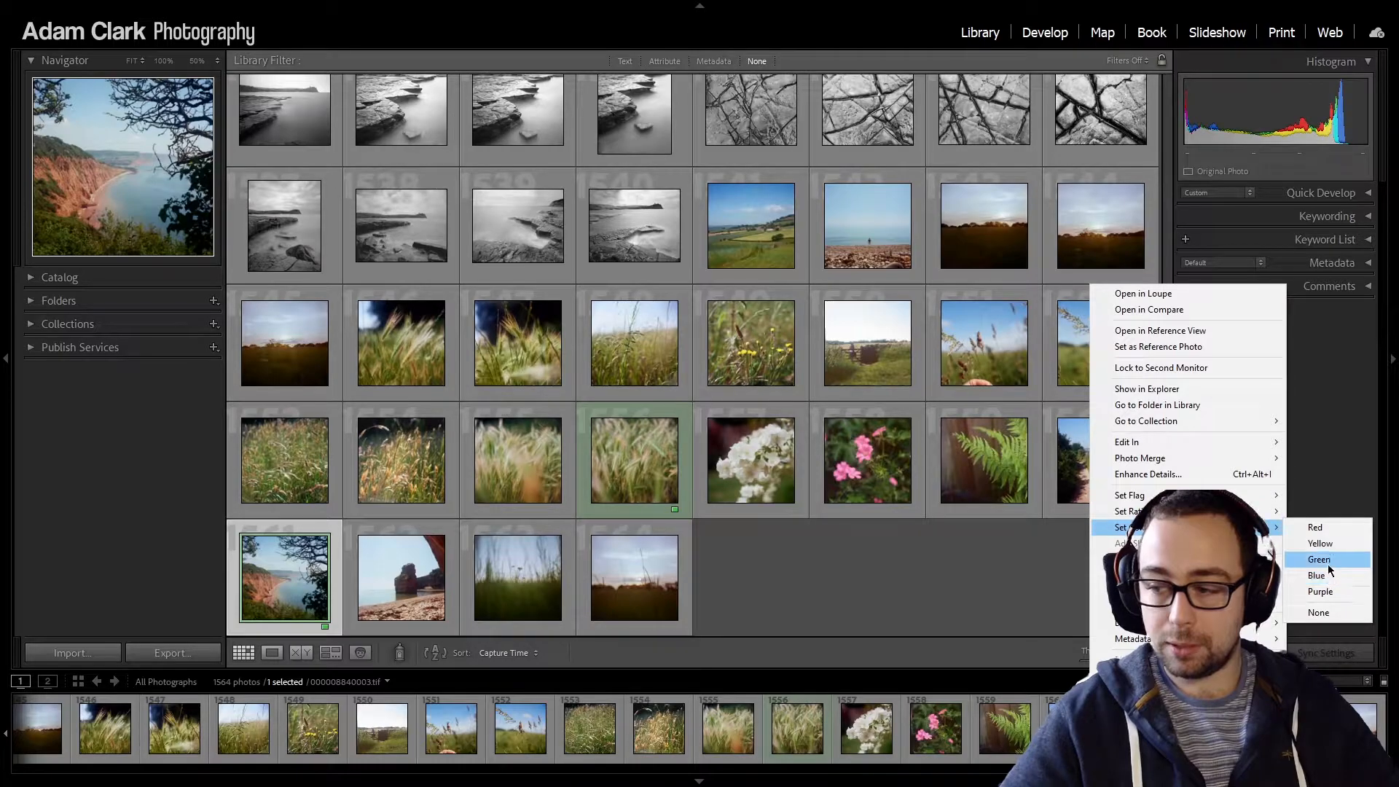
left_click(1322, 560)
left_click(1009, 614)
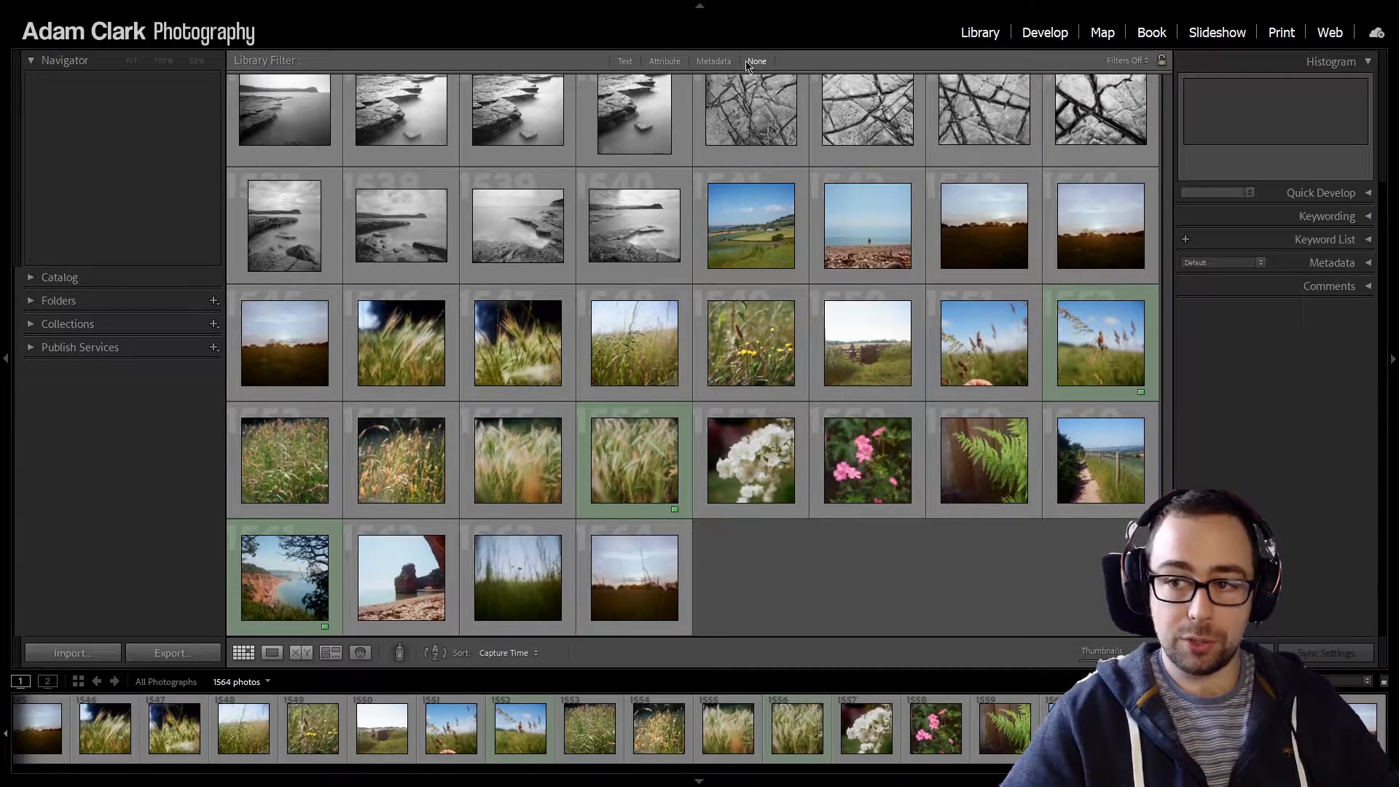
Step: Filter the library by the green color label attribute, and clear that color filter to show the last photos in the grid again
left_click(671, 64)
scroll(768, 321, "down", 2)
scroll(768, 320, "down", 20)
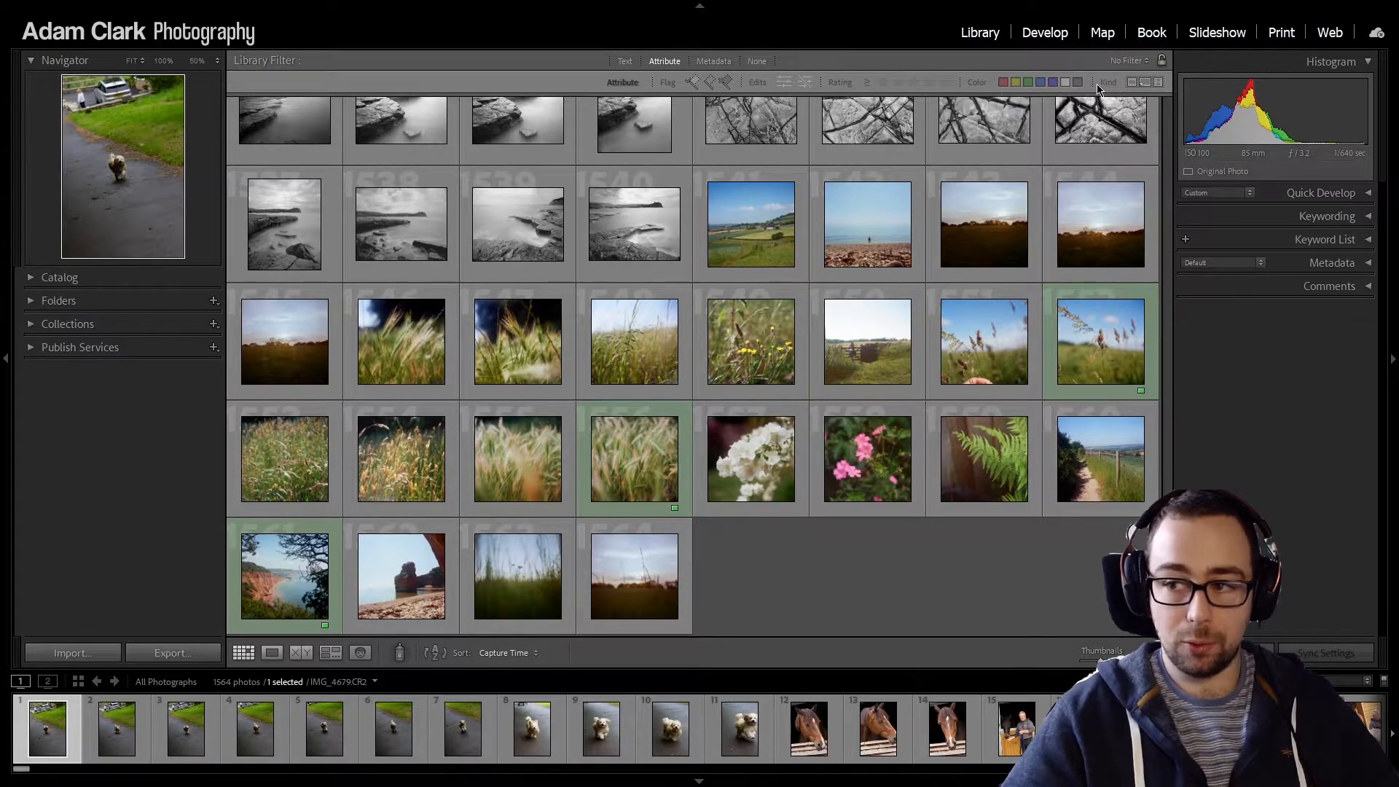
left_click(1028, 82)
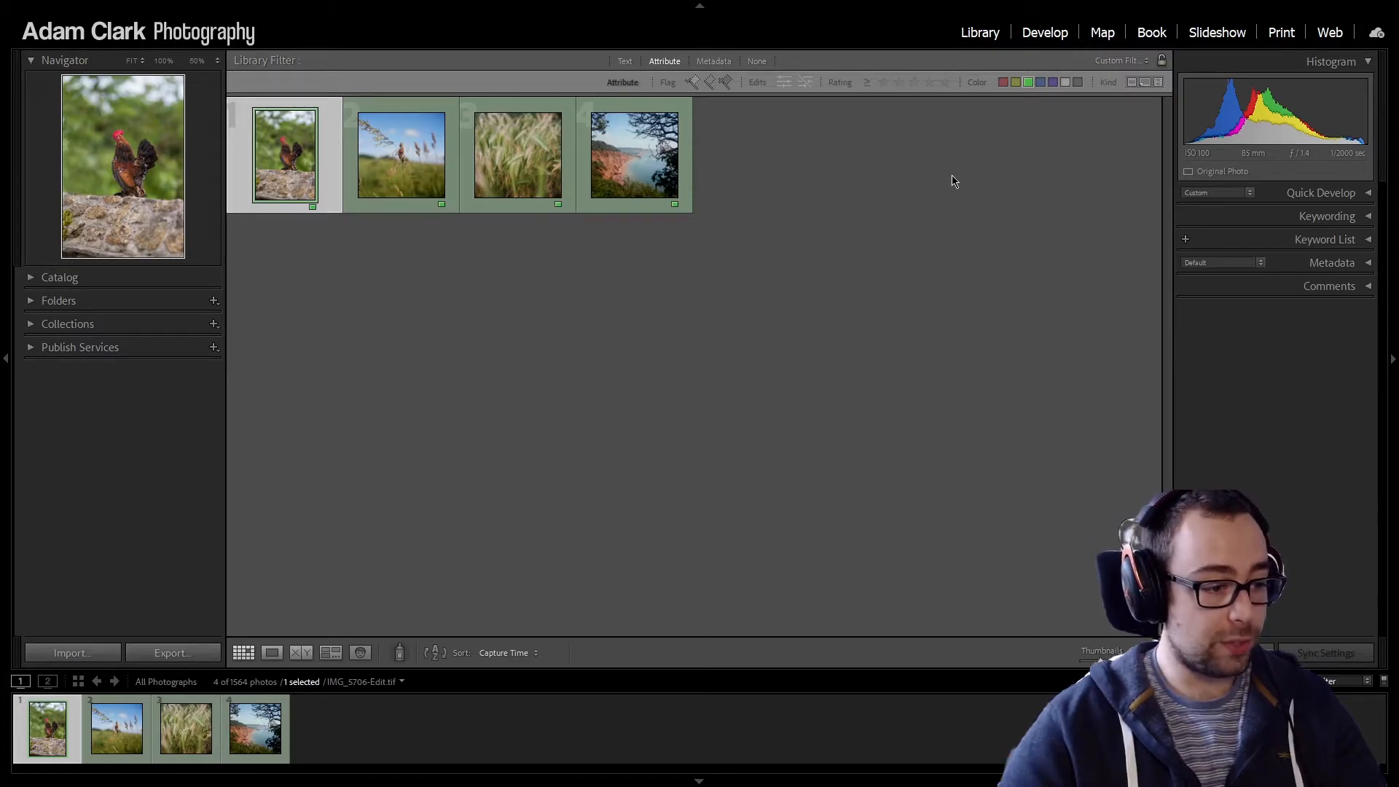
left_click(1028, 82)
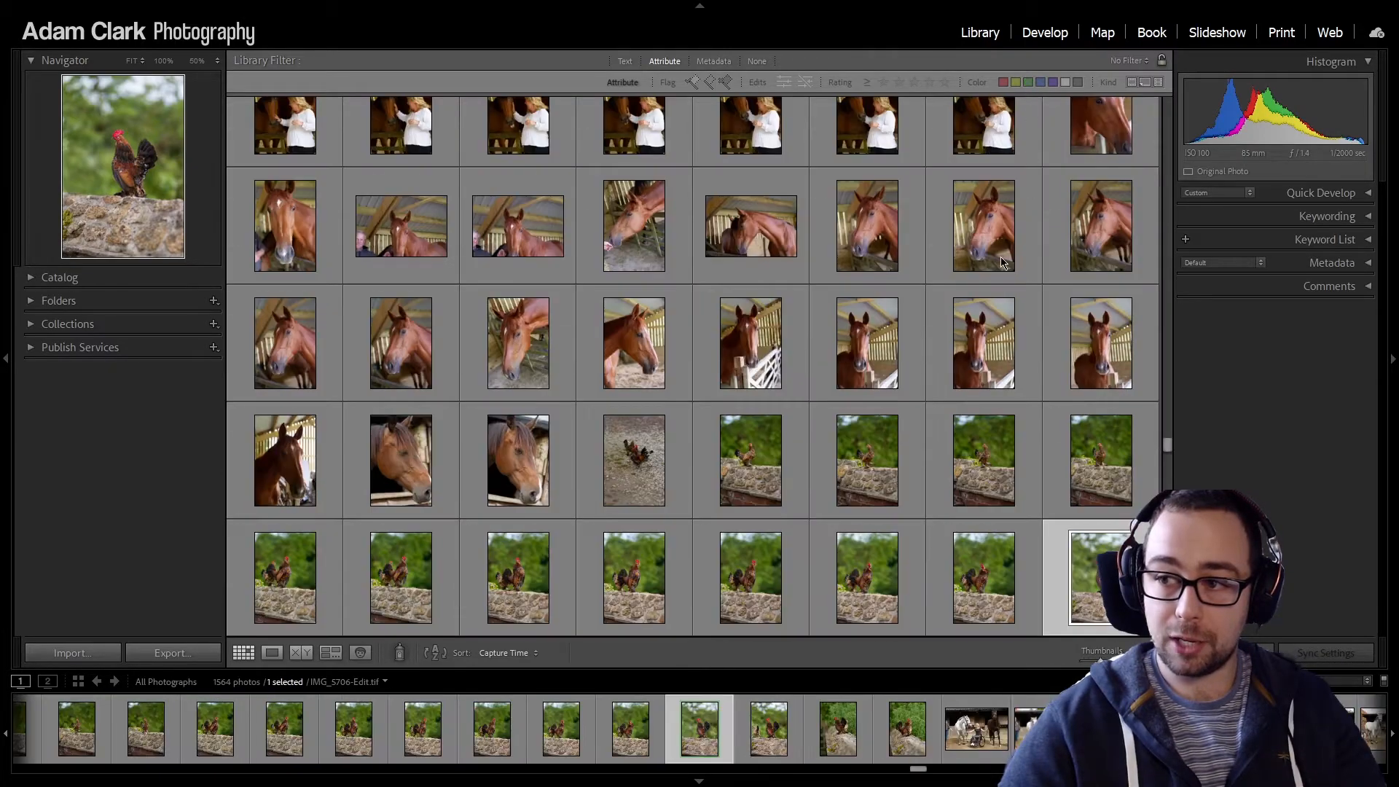
left_click_drag(1168, 447, 1166, 638)
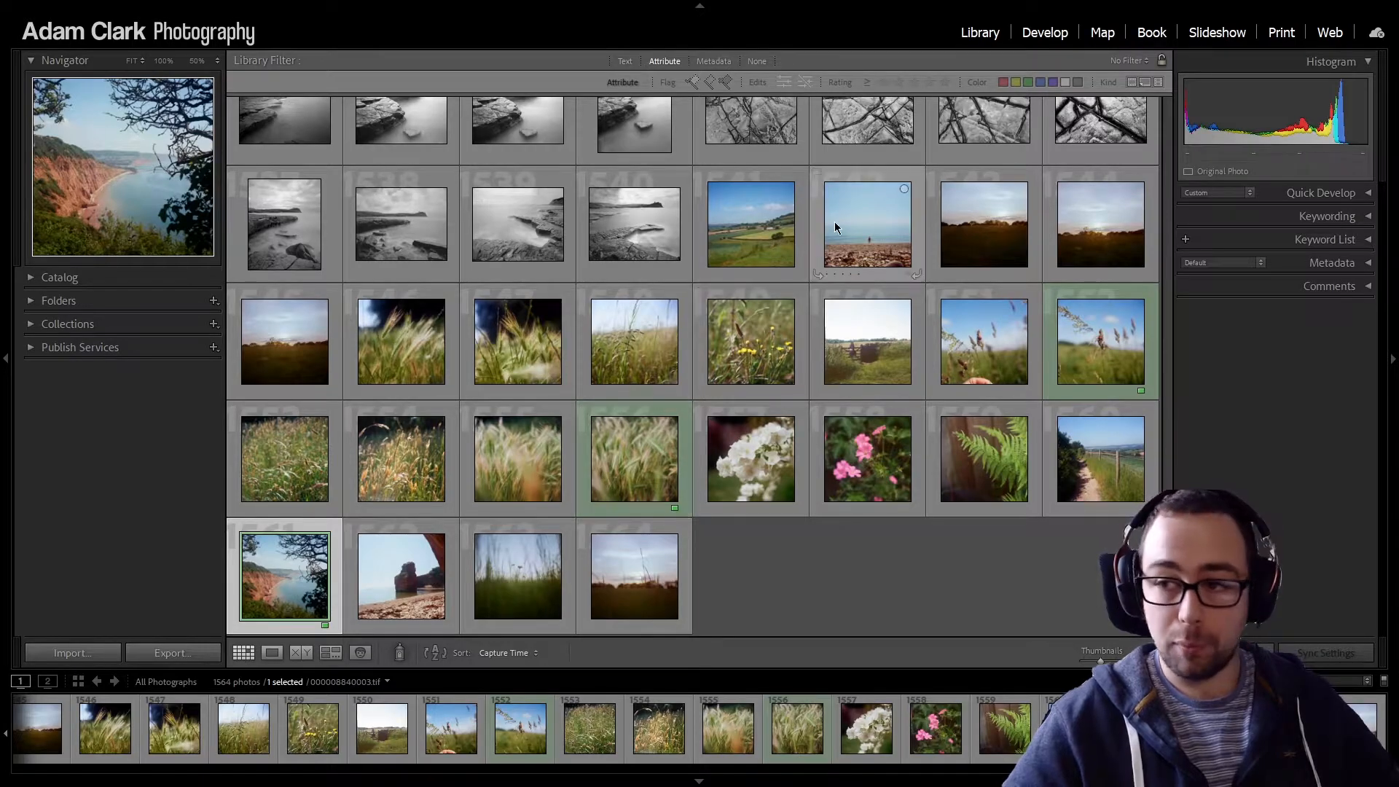
Step: Open the coastal cliff photo in Develop, adjust the width of the editing panels, and collapse and re-expand the Basic section
left_click(1047, 35)
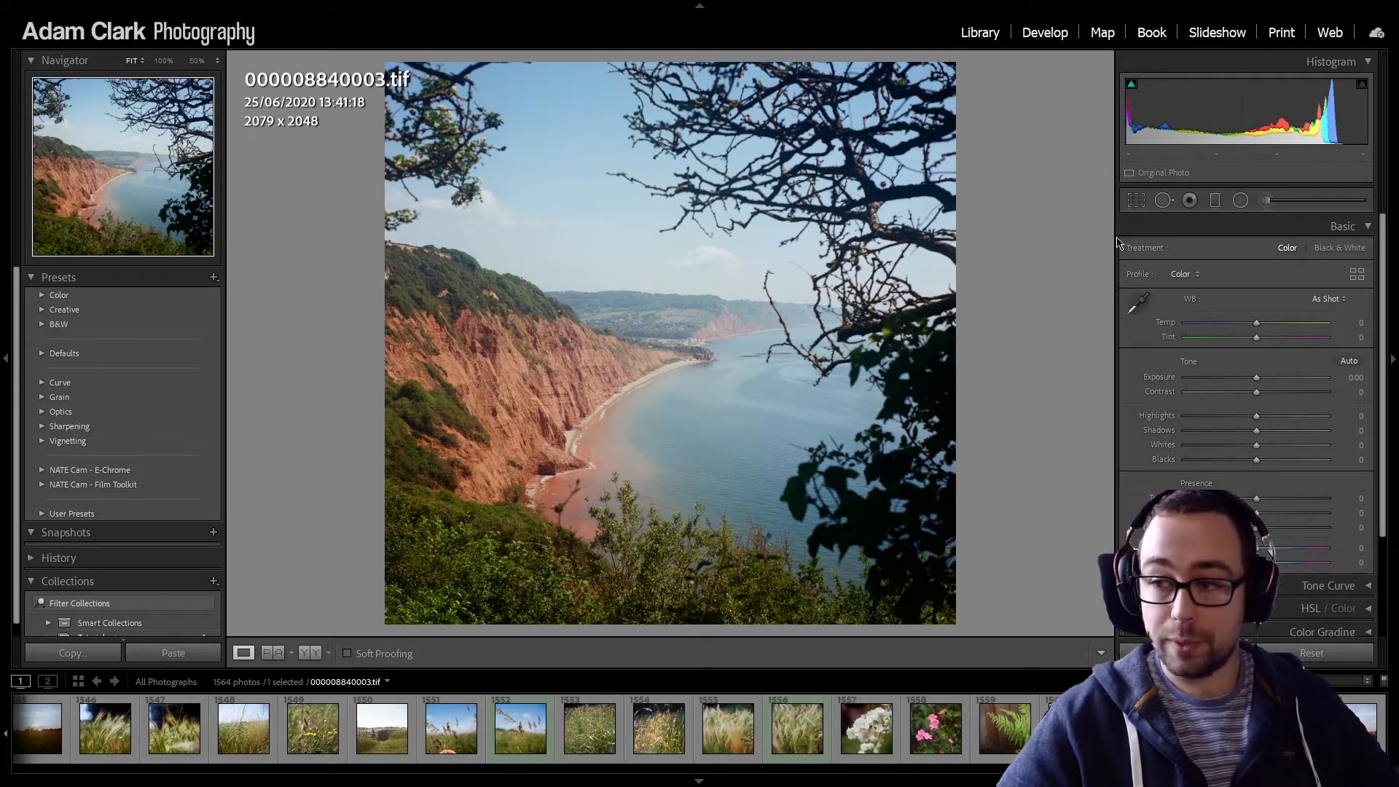
left_click_drag(1116, 234, 1200, 211)
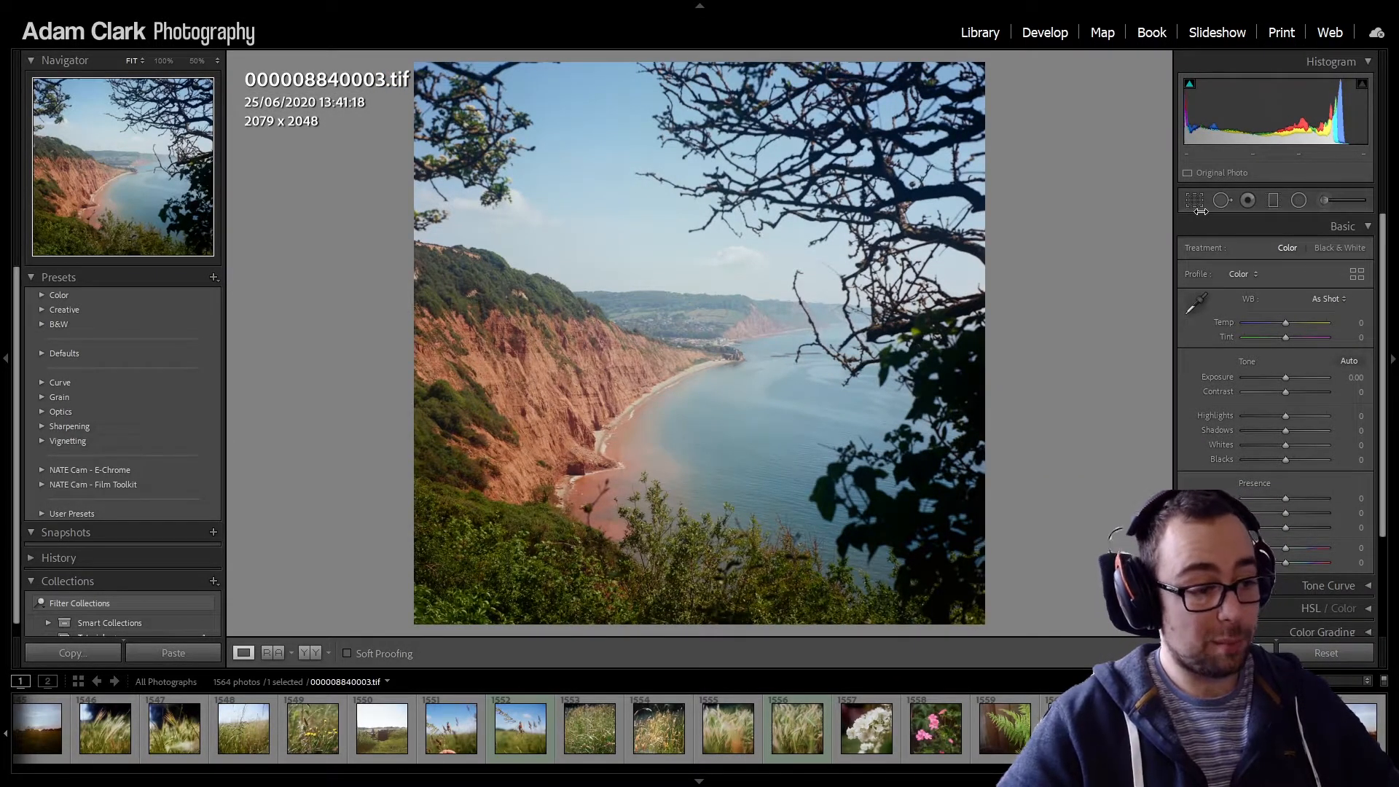
left_click_drag(1199, 212, 1131, 206)
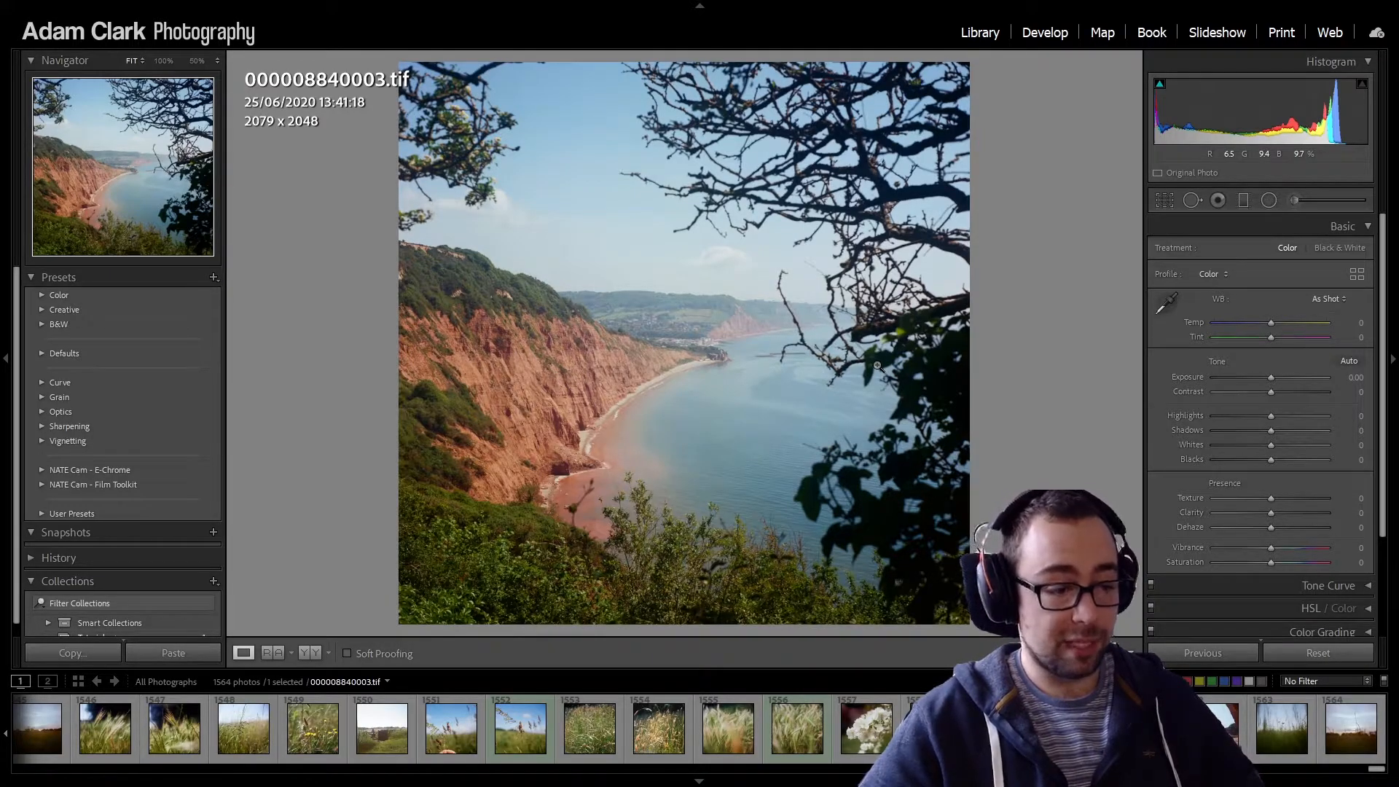
left_click(1369, 226)
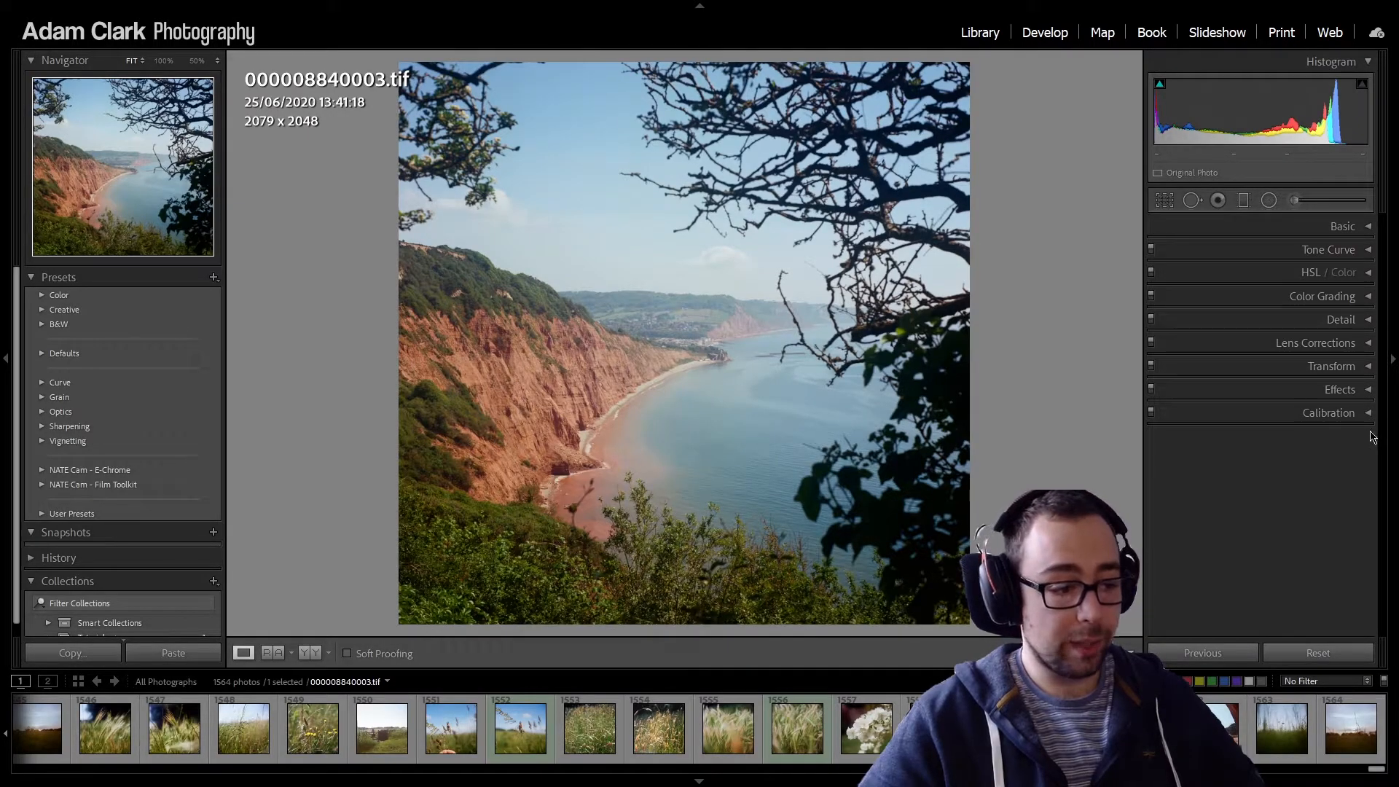
left_click(1368, 226)
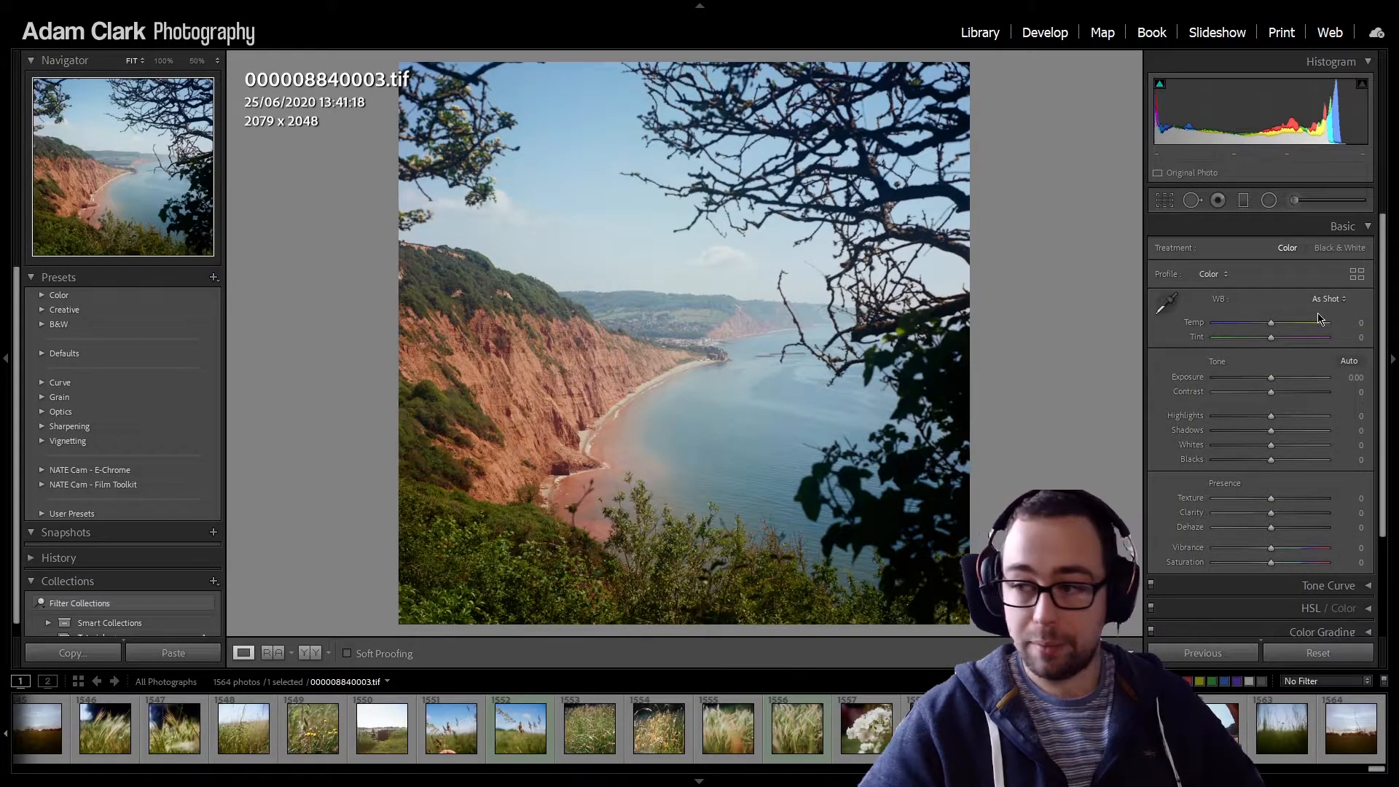
Step: Preview the cliff photo's Black & White treatment, restore Color, and set the white balance Temp to -7
left_click(1353, 248)
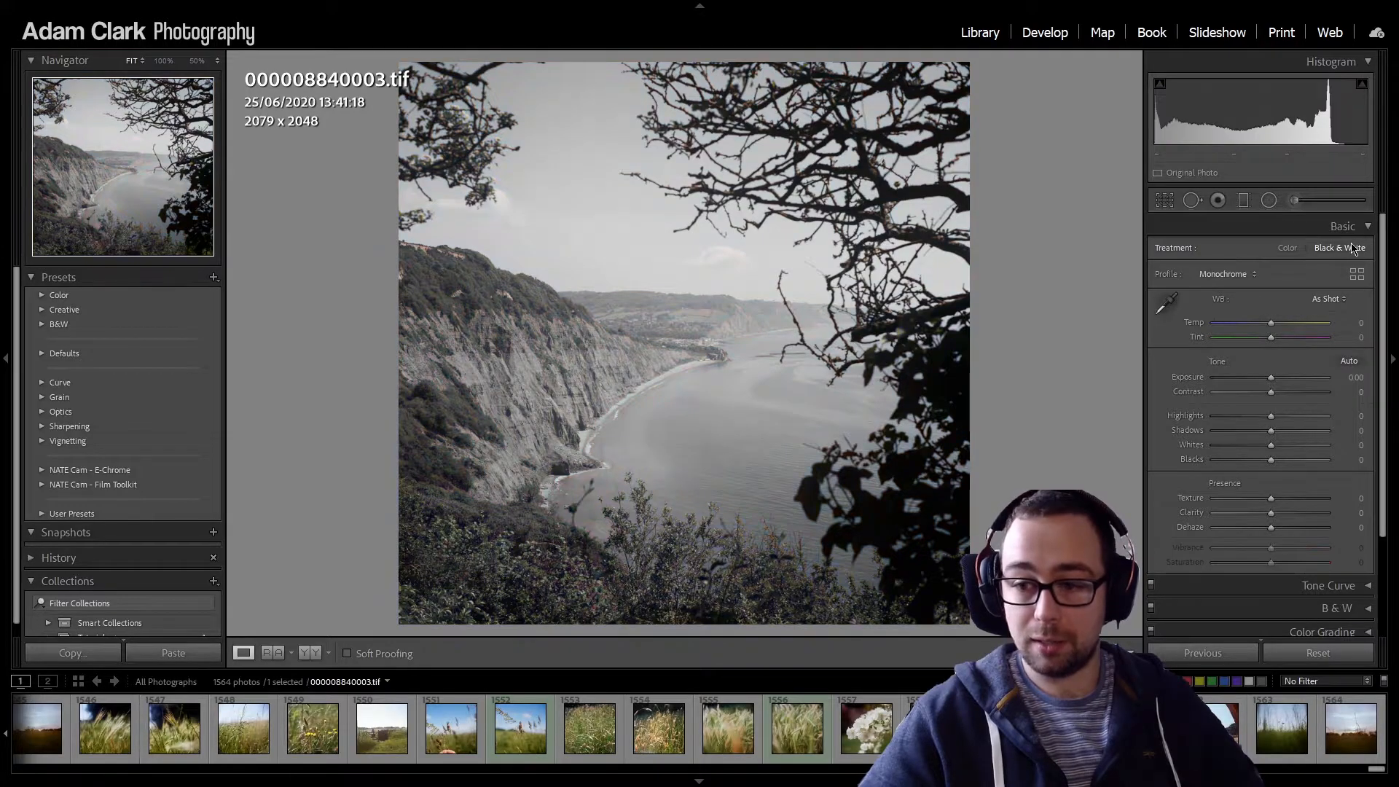
left_click(1289, 248)
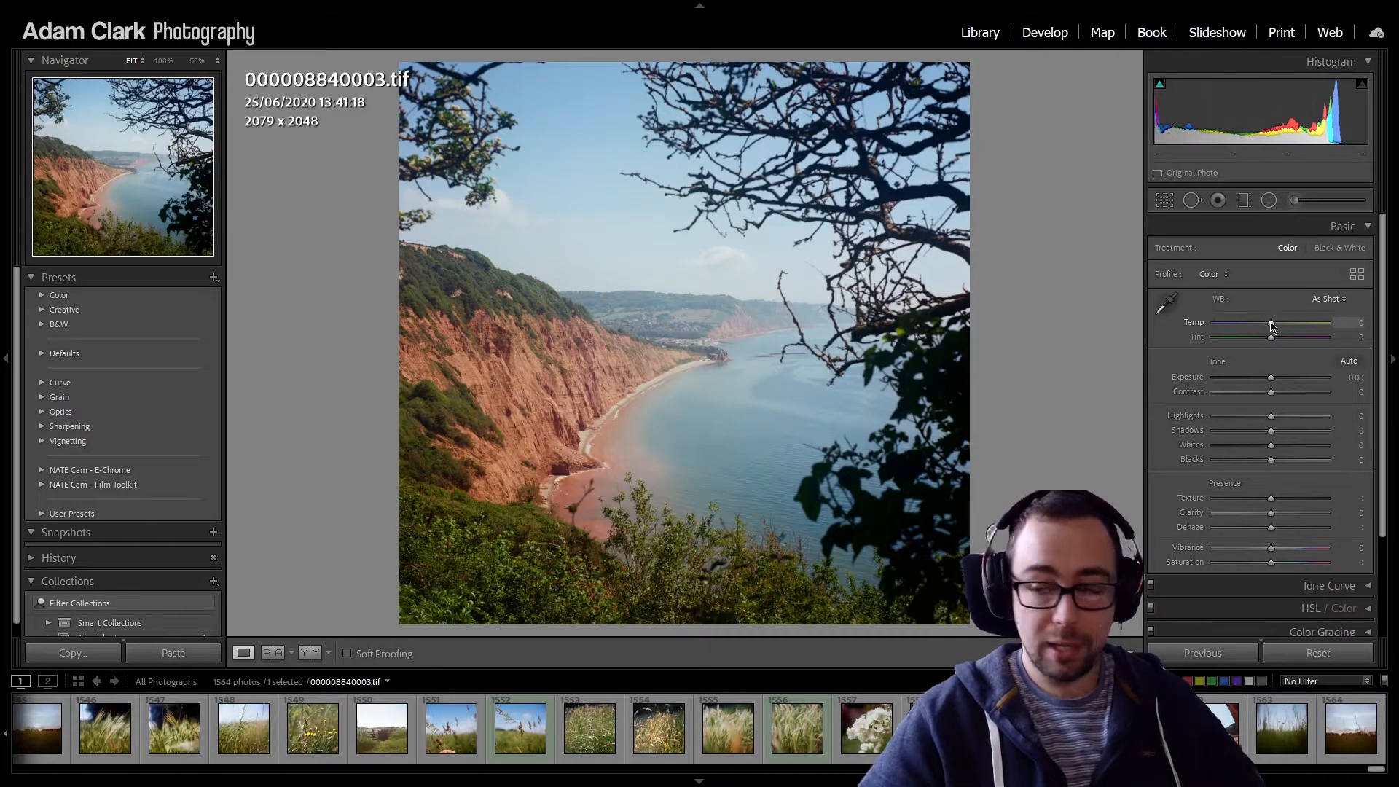
mouse_move(1271, 325)
left_mouse_down()
mouse_move(1302, 325)
mouse_move(1223, 325)
mouse_move(1266, 332)
left_mouse_up()
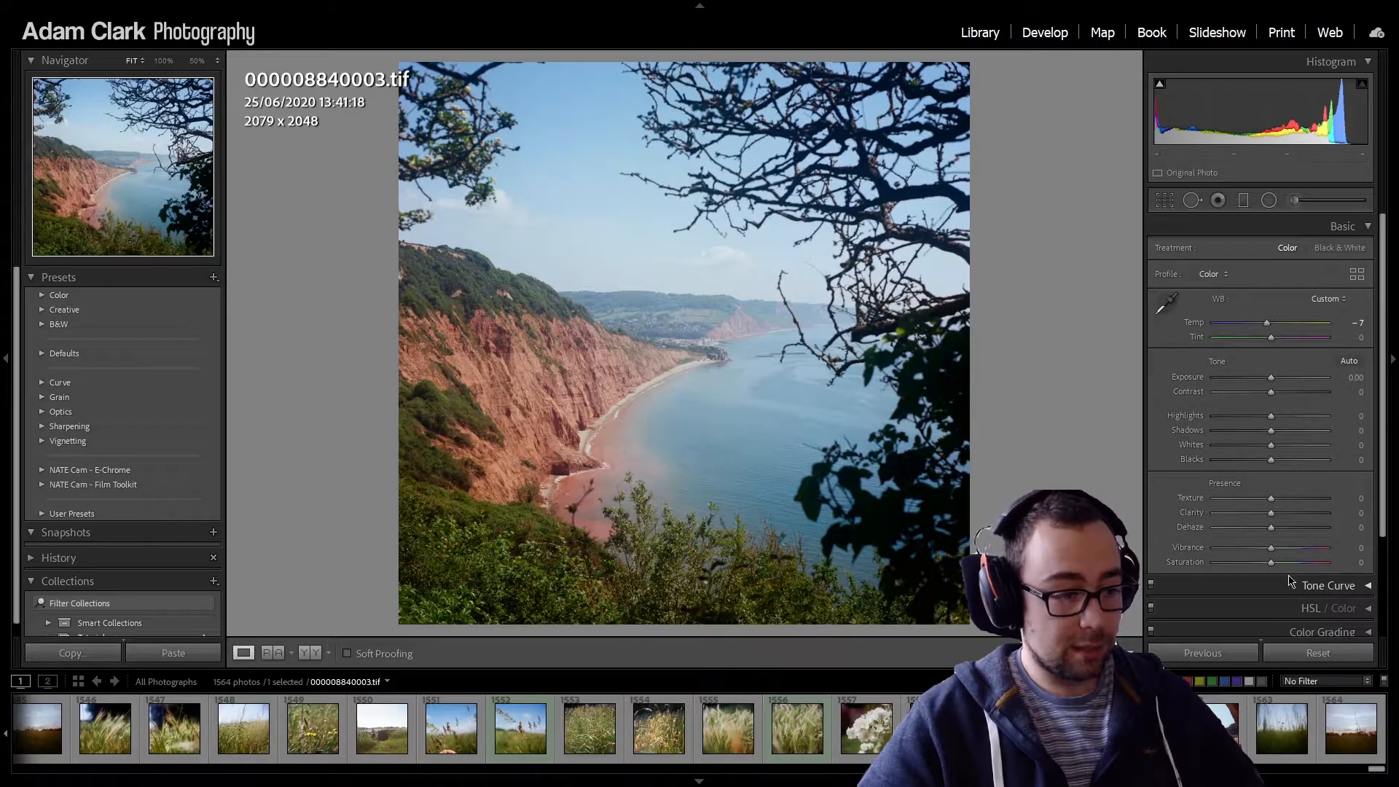
Step: Try Exposure +1.65, Highlights +38, Whites +43, Texture -46, Clarity +29 and Dehaze -52 on the cliff photo, with Contrast lowered and returned to 0
left_click_drag(1272, 378, 1296, 445)
left_click_drag(1270, 498, 1242, 528)
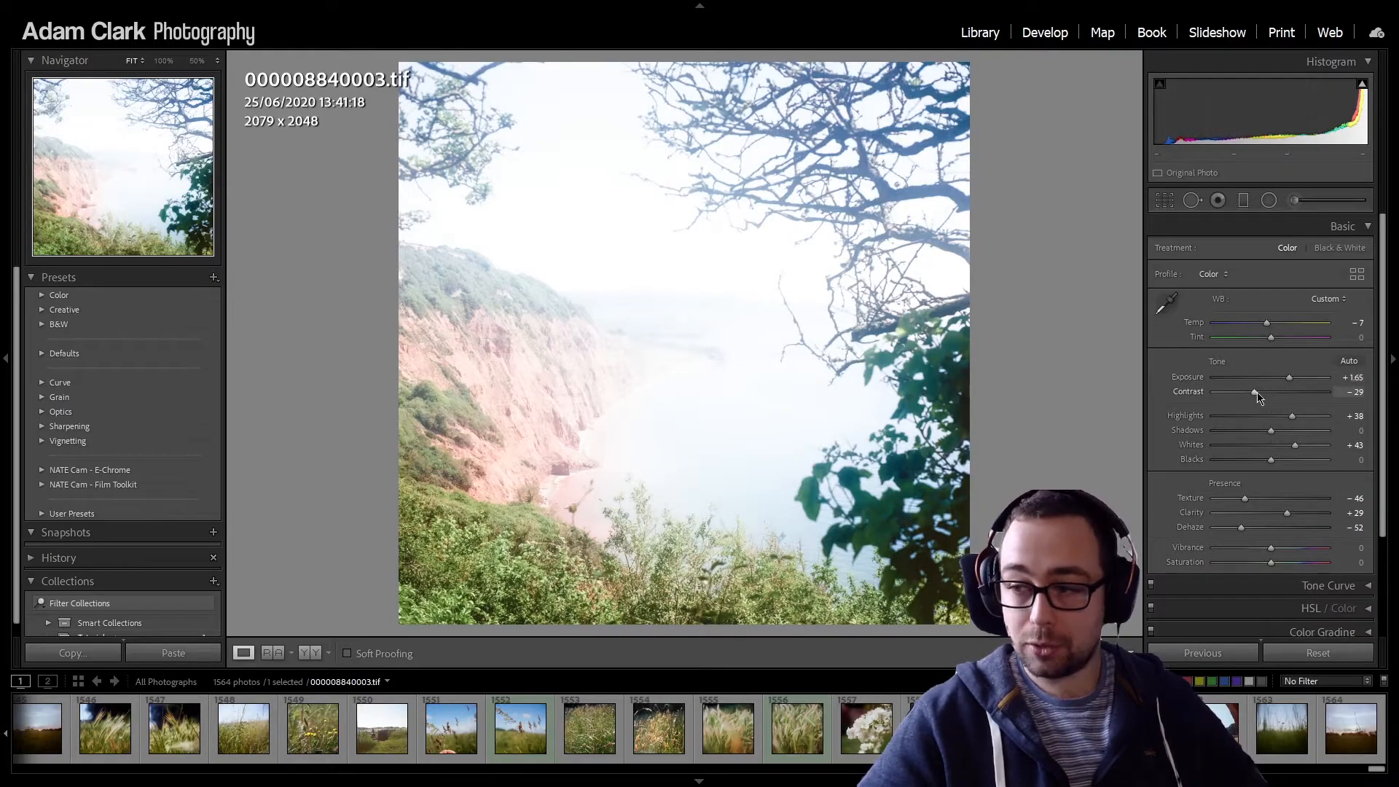
left_click_drag(1255, 395, 1274, 397)
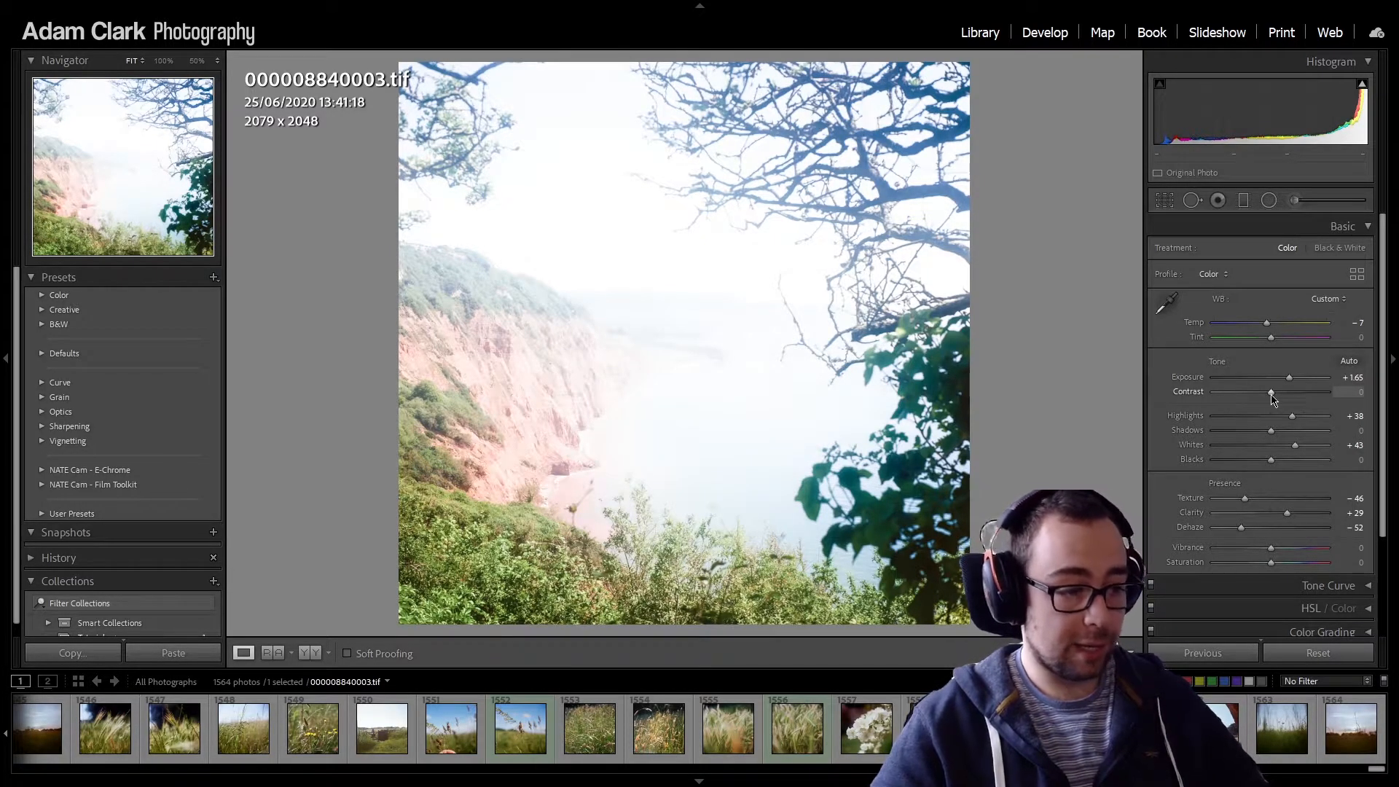
Step: Reset the Exposure and Highlights adjustments individually, and reset the whole Presence and Tone groups to their defaults
double_click(1188, 378)
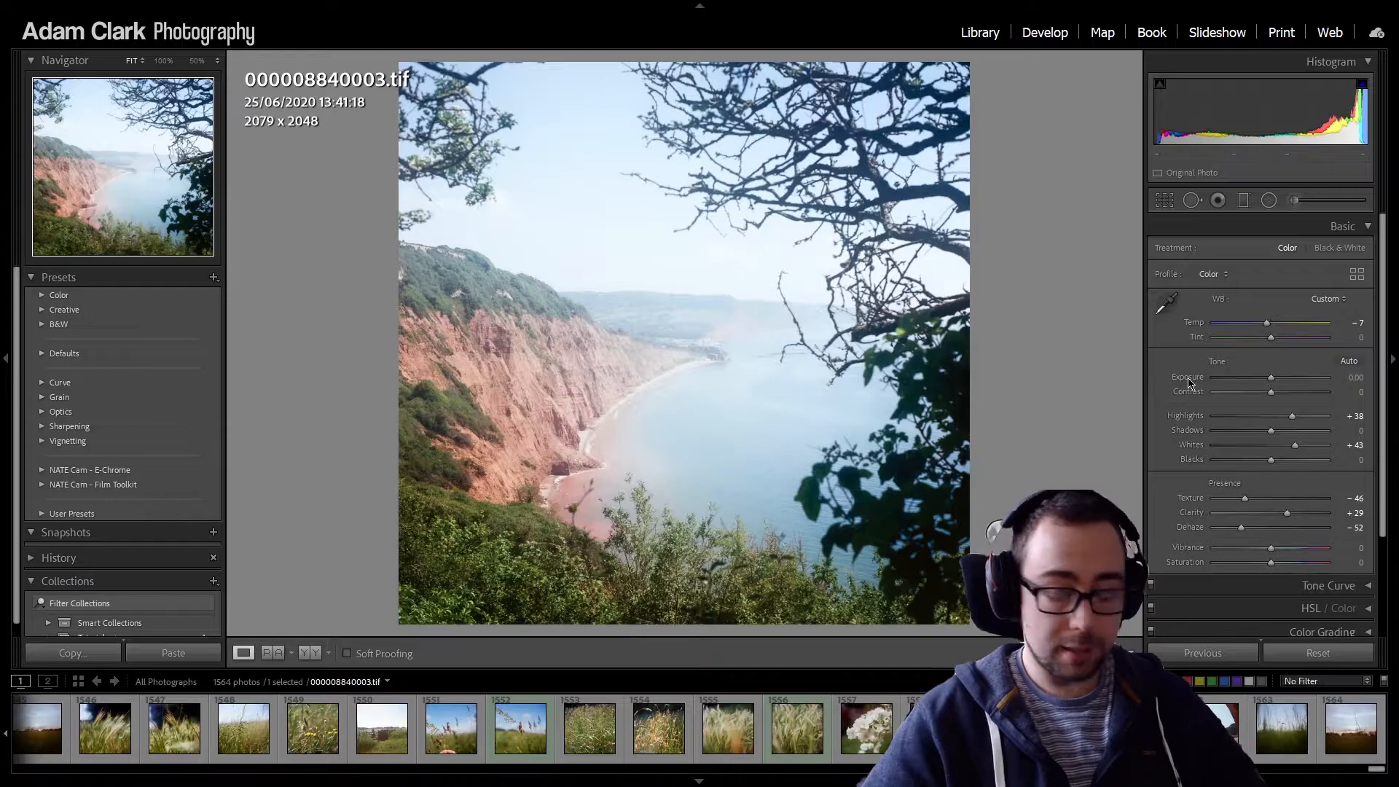
double_click(1191, 417)
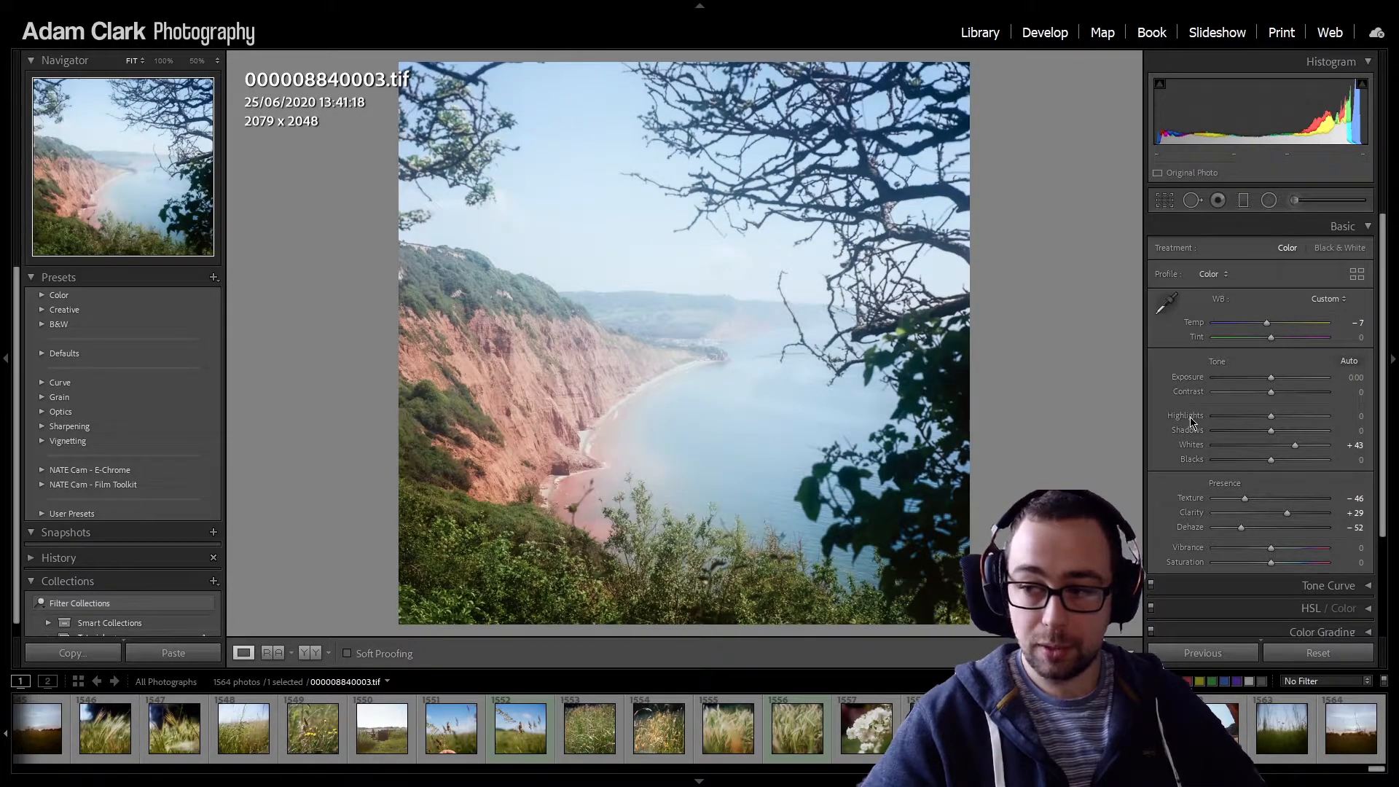
double_click(1224, 484)
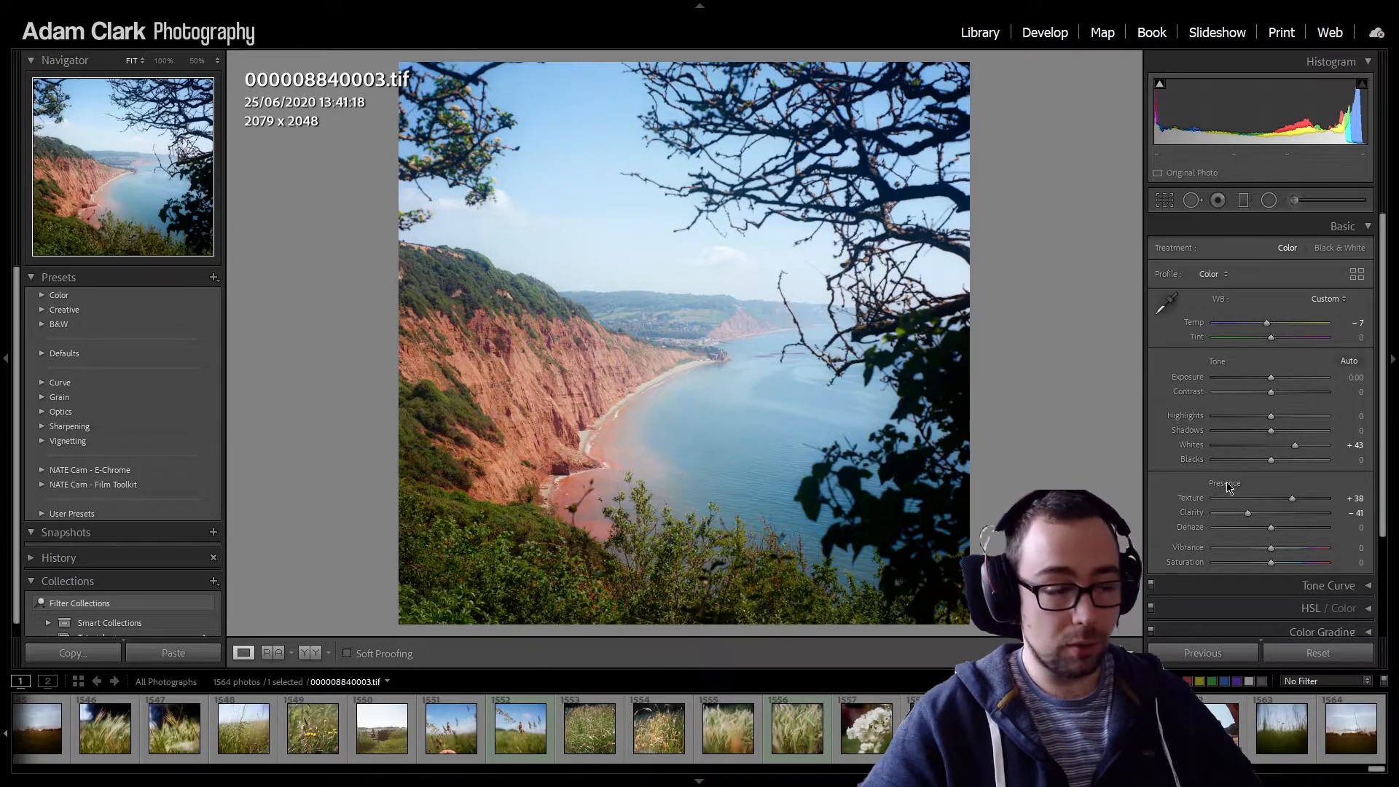
double_click(1227, 487)
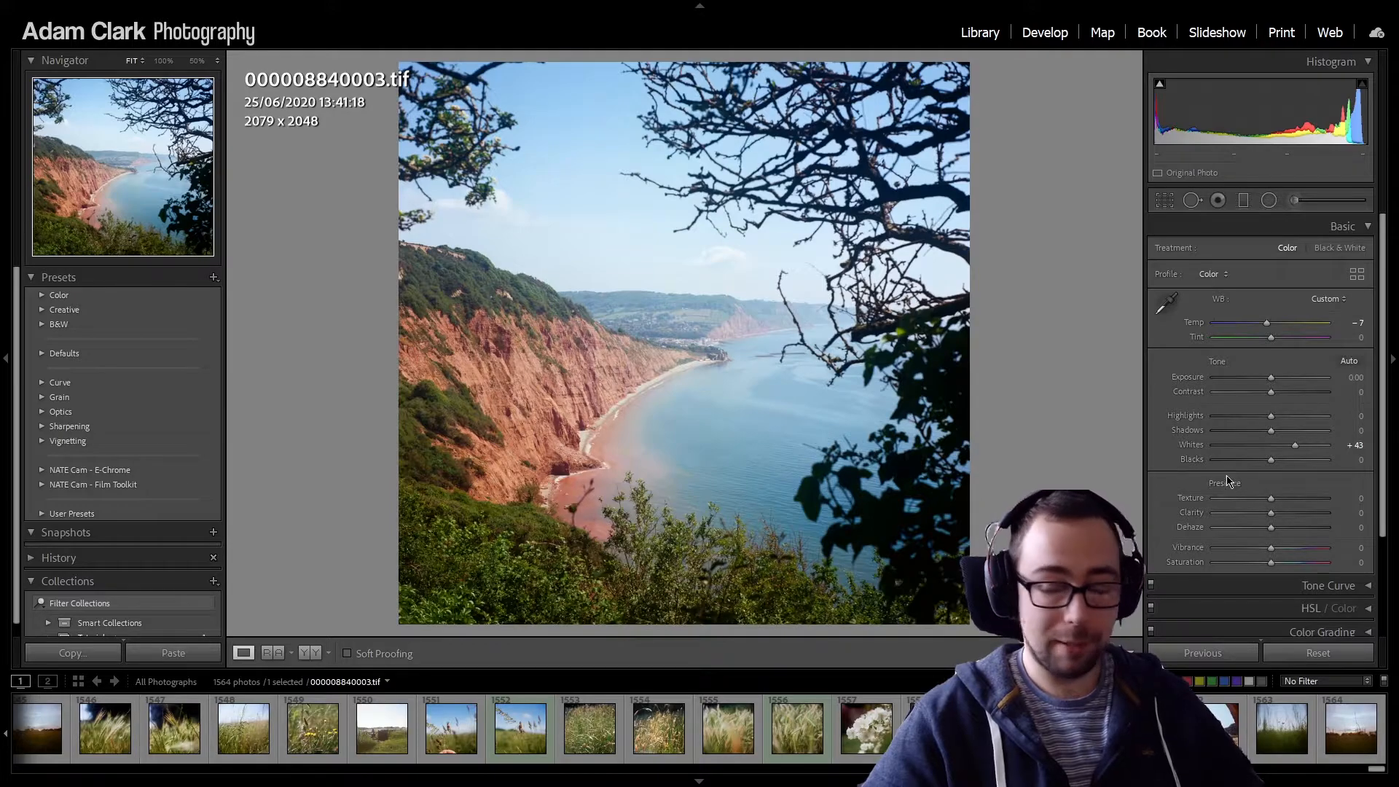
double_click(1219, 363)
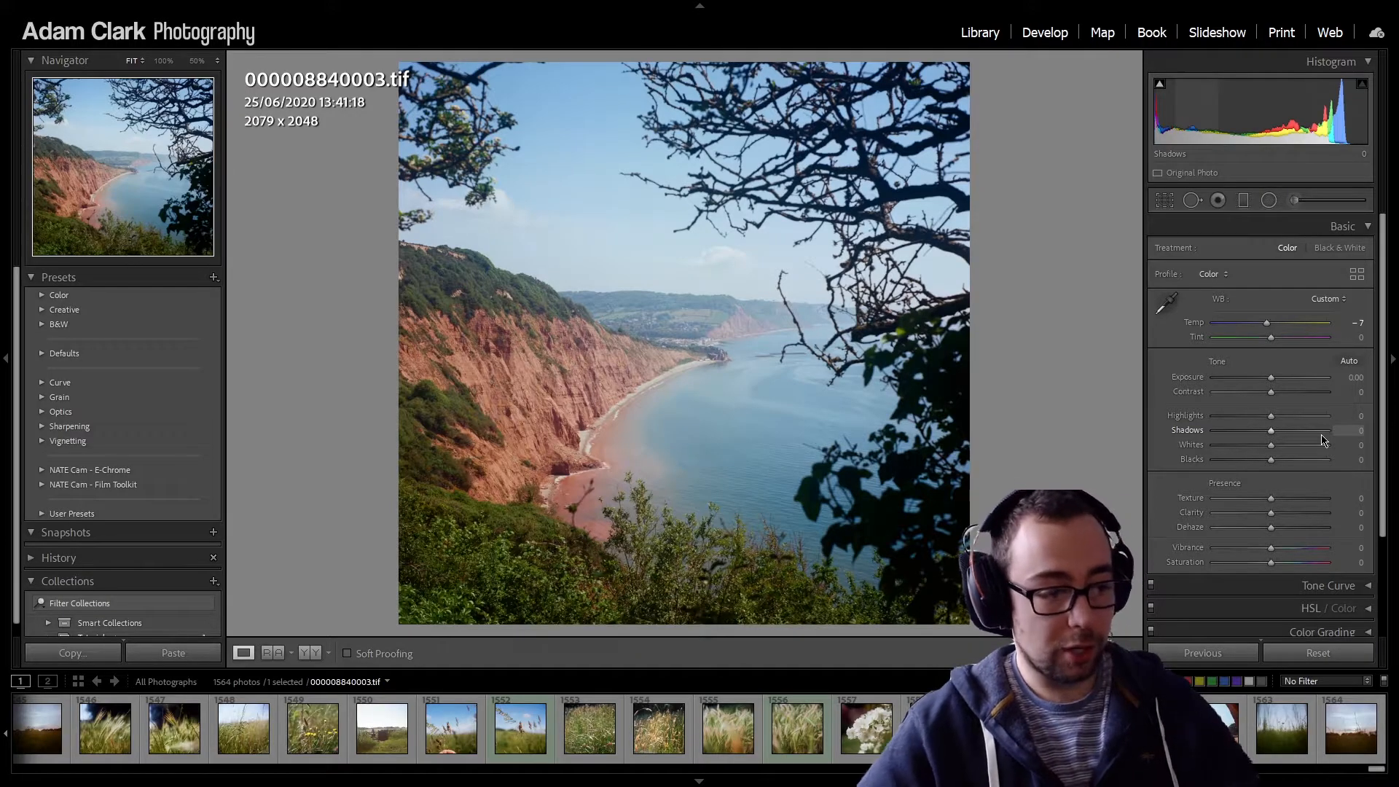
Step: Set Exposure to +0.29 and Whites to -5, trying Contrast at -55 and resetting it in between
mouse_move(1270, 384)
left_mouse_down()
mouse_move(1294, 380)
mouse_move(1240, 374)
mouse_move(1285, 373)
mouse_move(1274, 377)
left_mouse_up()
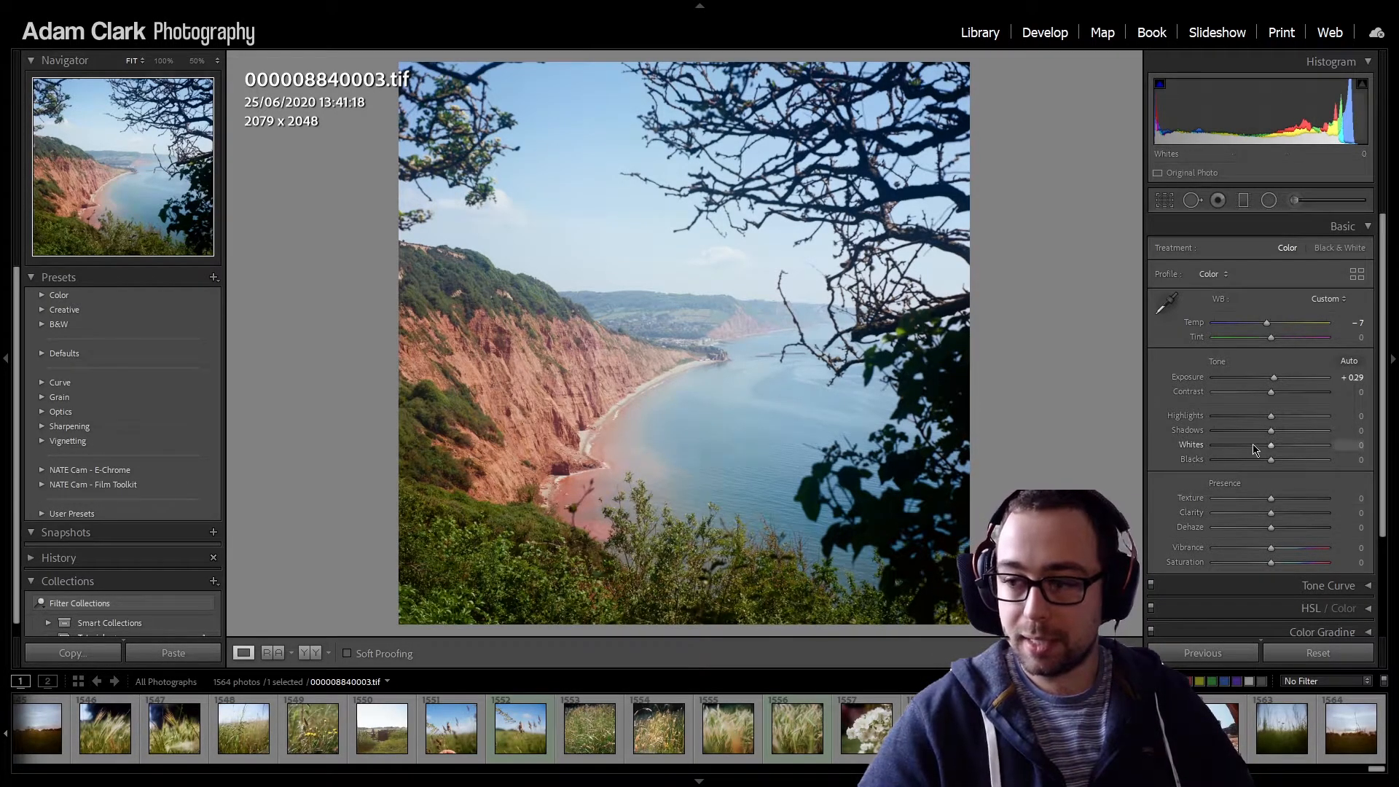
left_click_drag(1270, 391, 1239, 393)
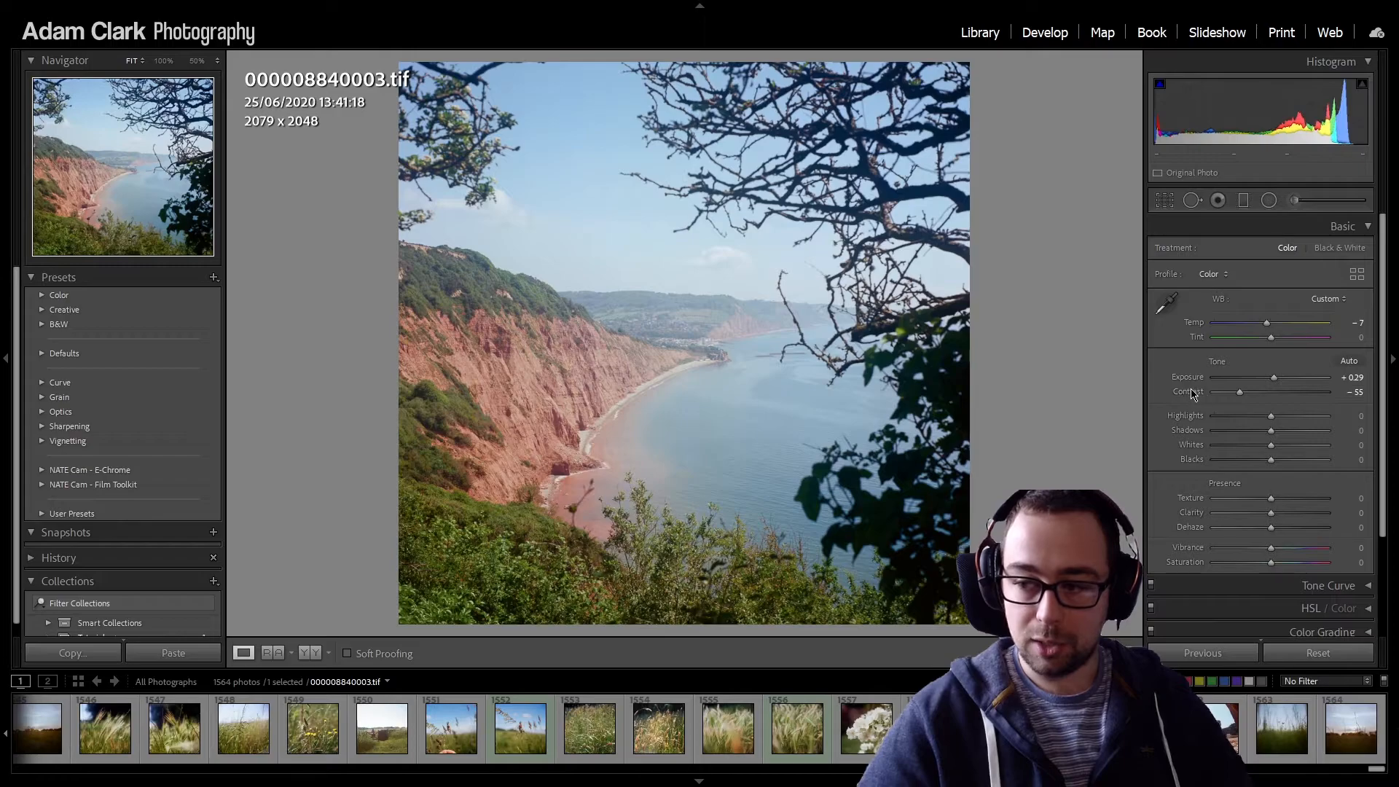
double_click(1189, 392)
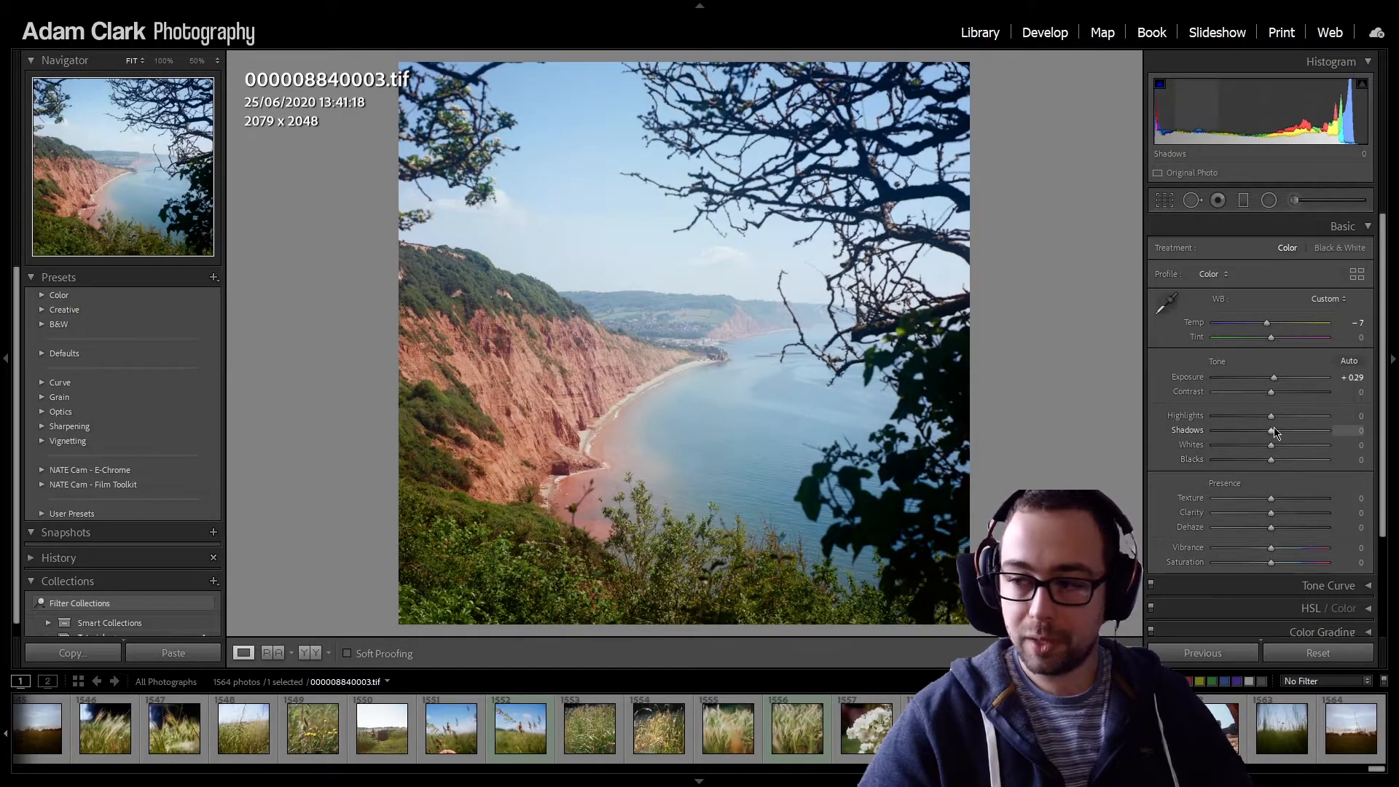
mouse_move(1272, 431)
left_mouse_down()
mouse_move(1226, 427)
mouse_move(1271, 430)
mouse_move(1269, 455)
left_mouse_up()
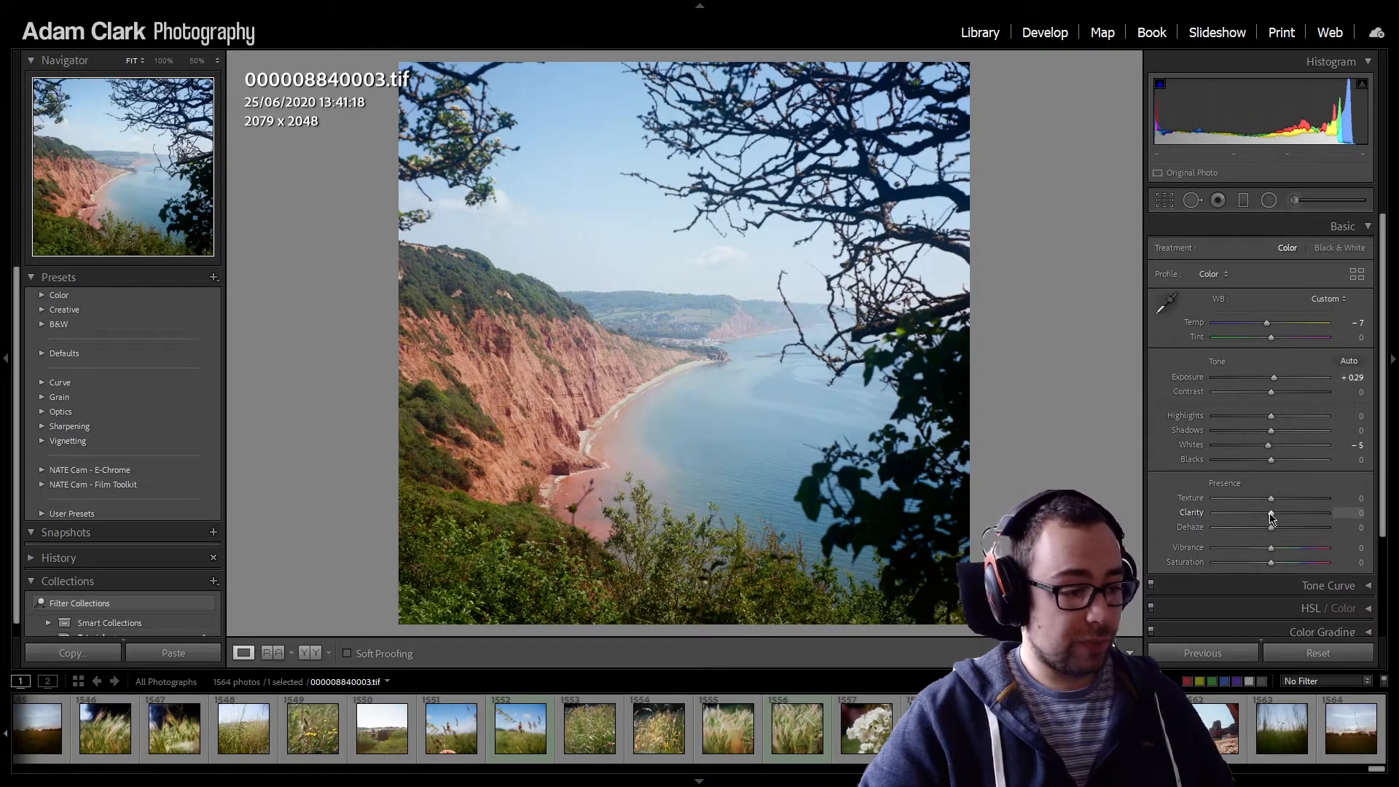
Step: Try Clarity on the cliff photo at -100 and at +42, and reset it to 0
left_click_drag(1270, 516, 1143, 526)
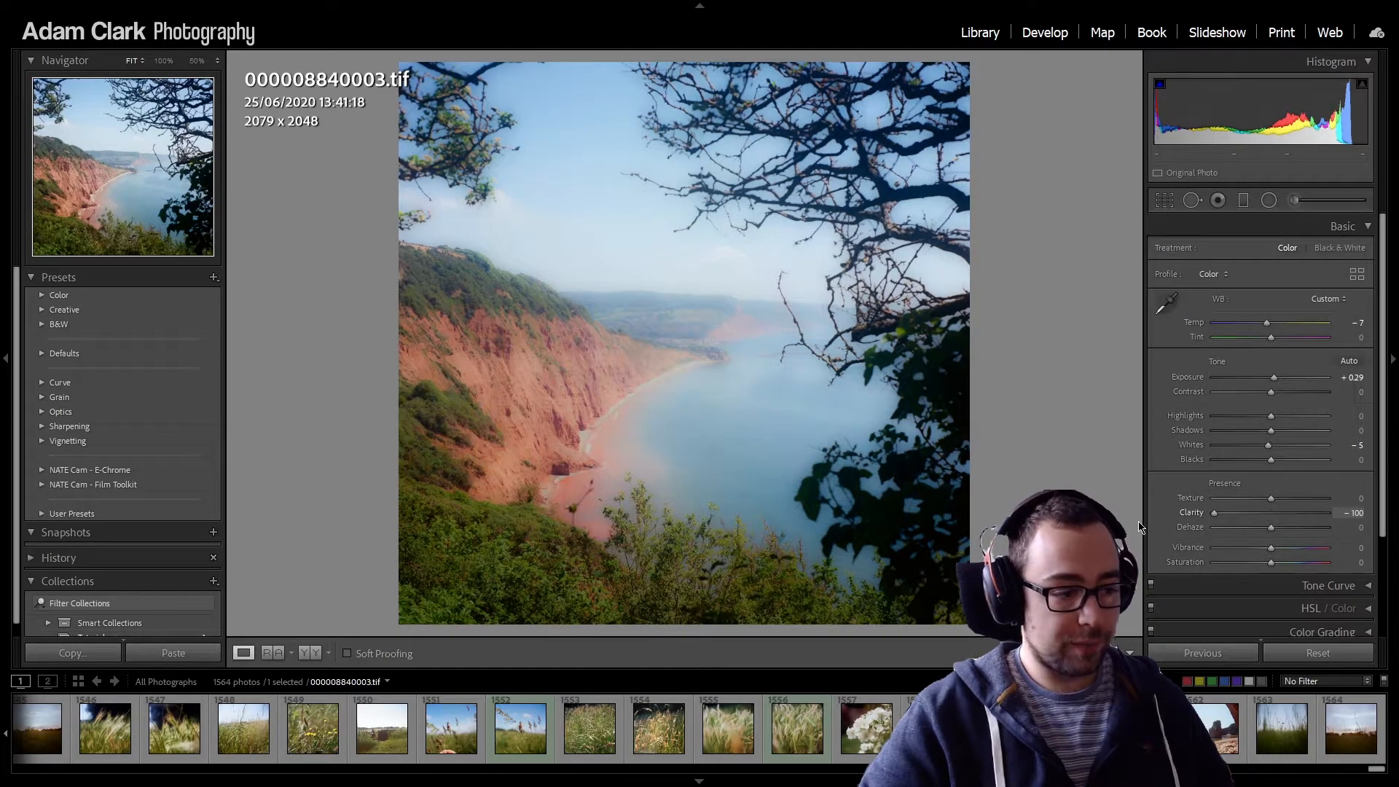
left_click_drag(1140, 526, 1296, 521)
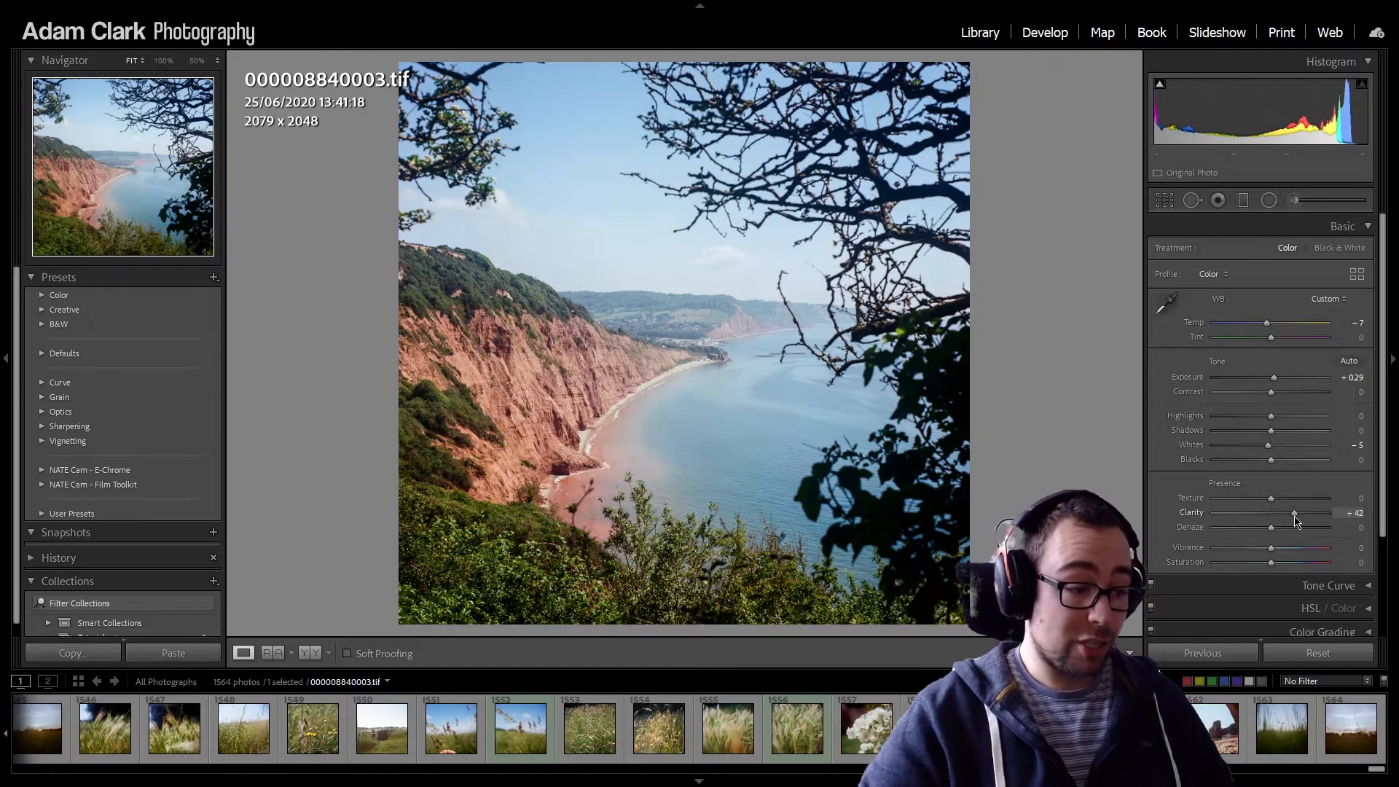
left_click_drag(1296, 520, 1270, 511)
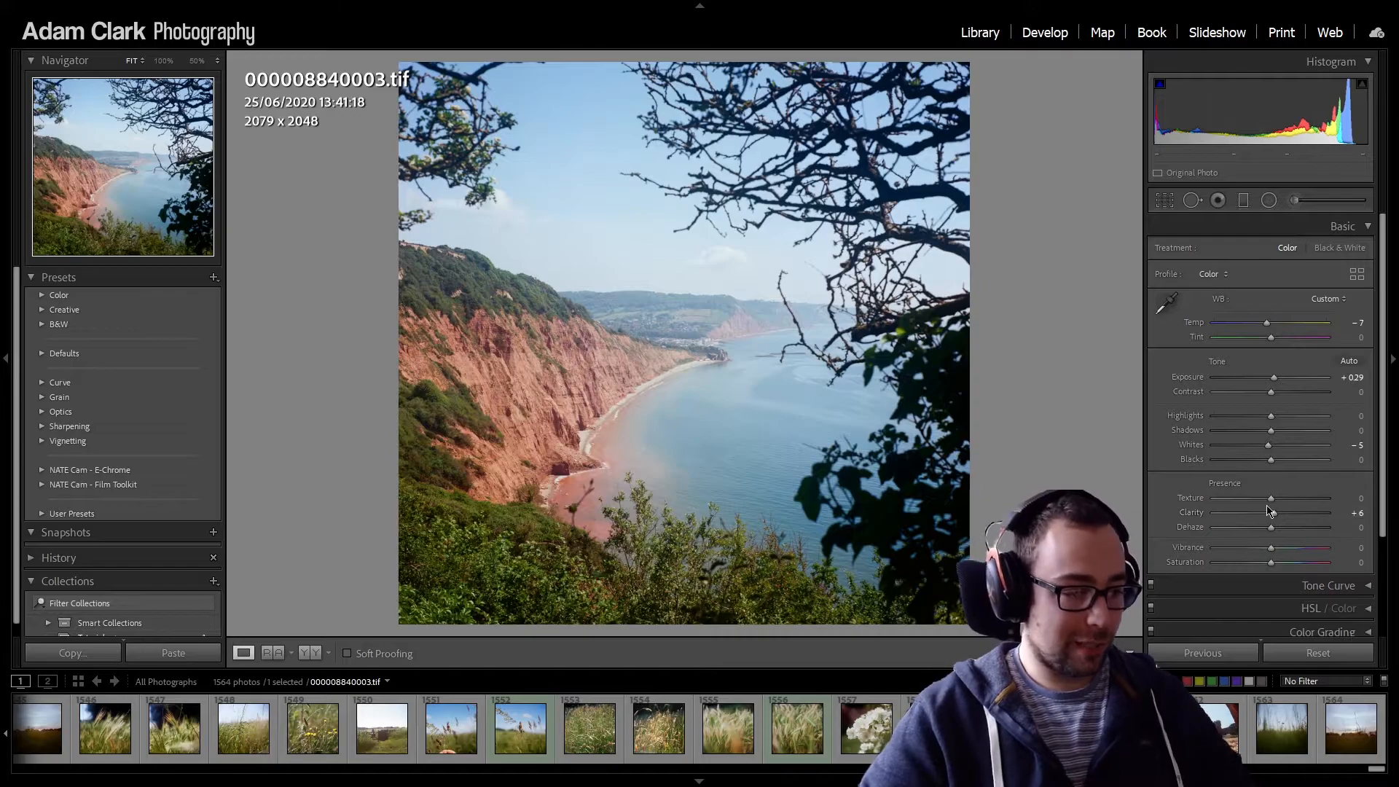
mouse_move(1269, 511)
left_mouse_down()
mouse_move(1287, 522)
mouse_move(1274, 523)
left_mouse_up()
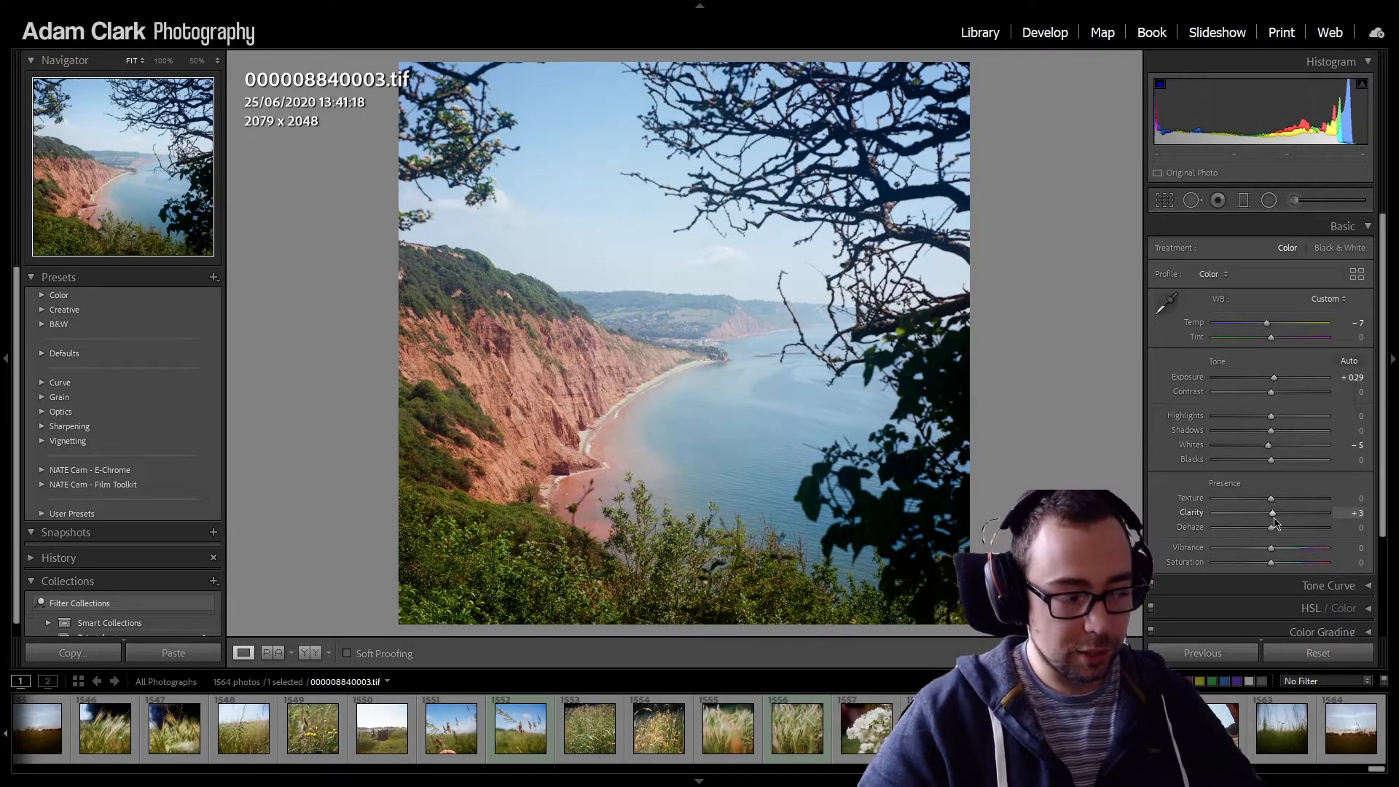
double_click(1199, 513)
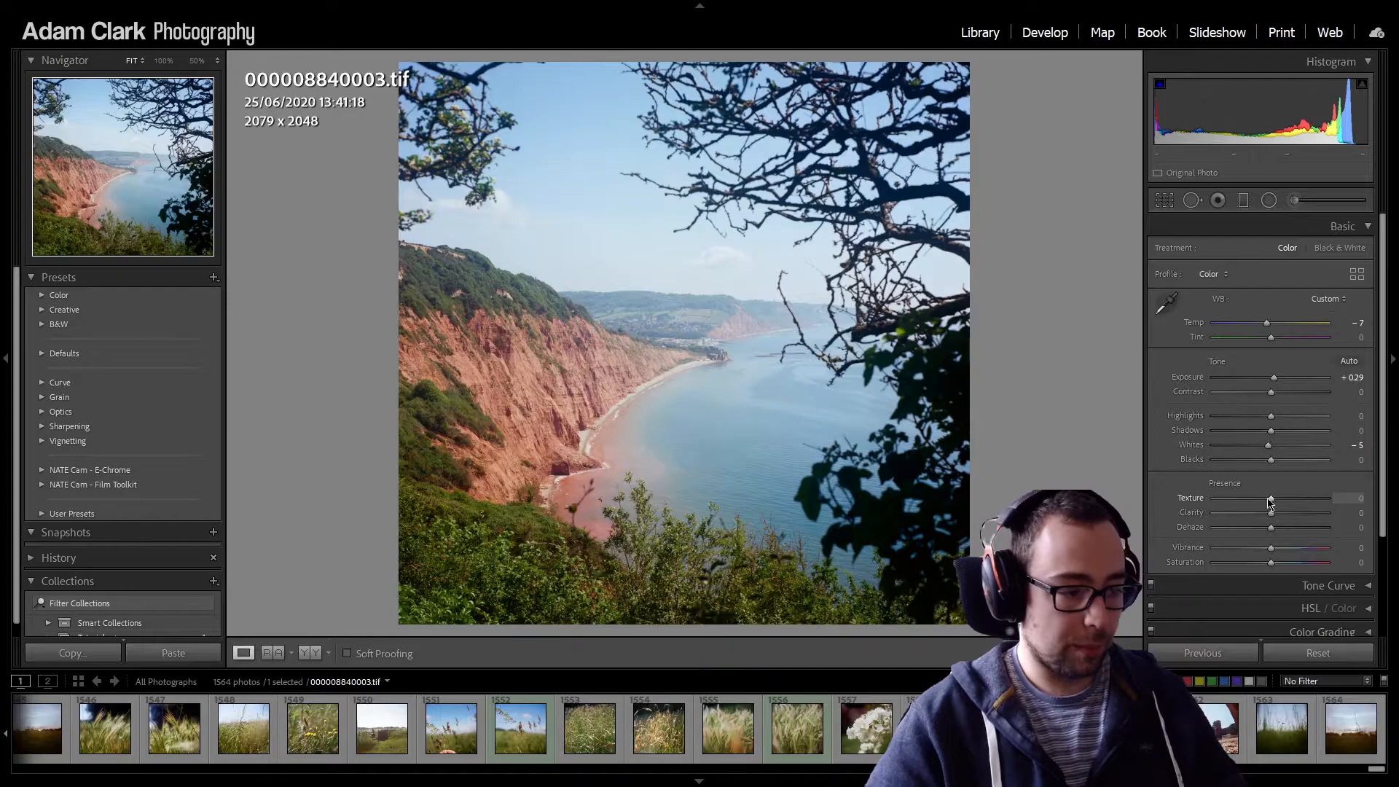
Step: Open the full export settings for the cliff photo and move the dialog to a clear spot over the image
right_click(448, 204)
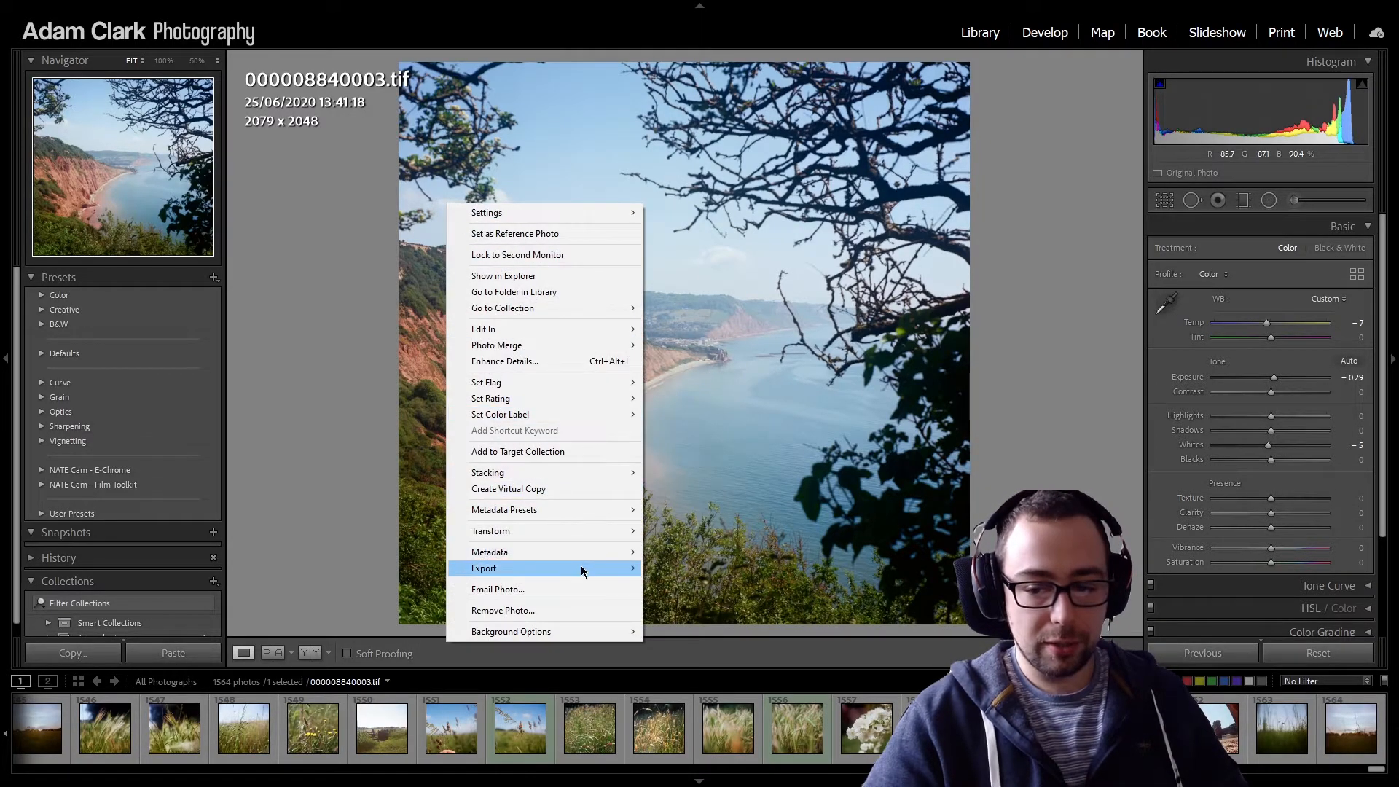
mouse_move(580, 566)
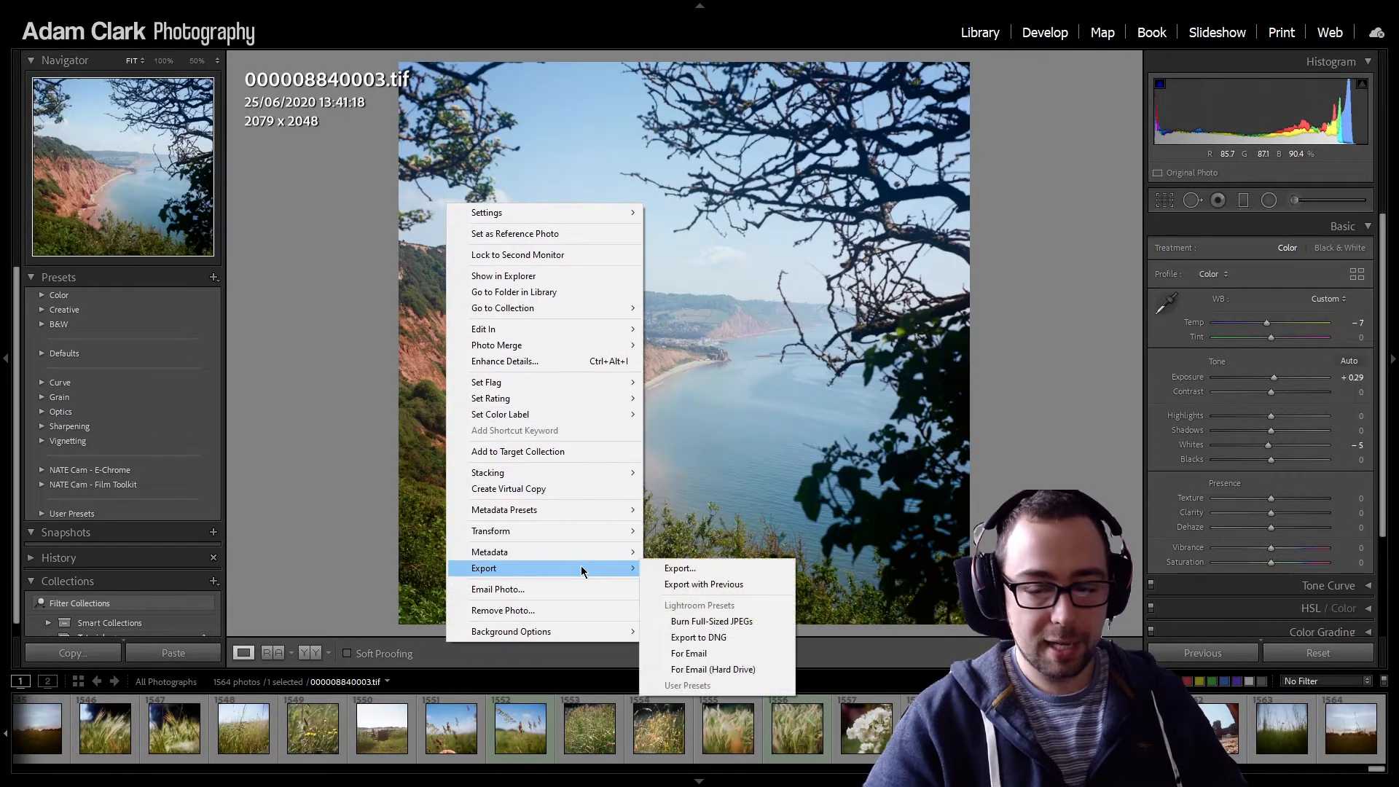
left_click(665, 570)
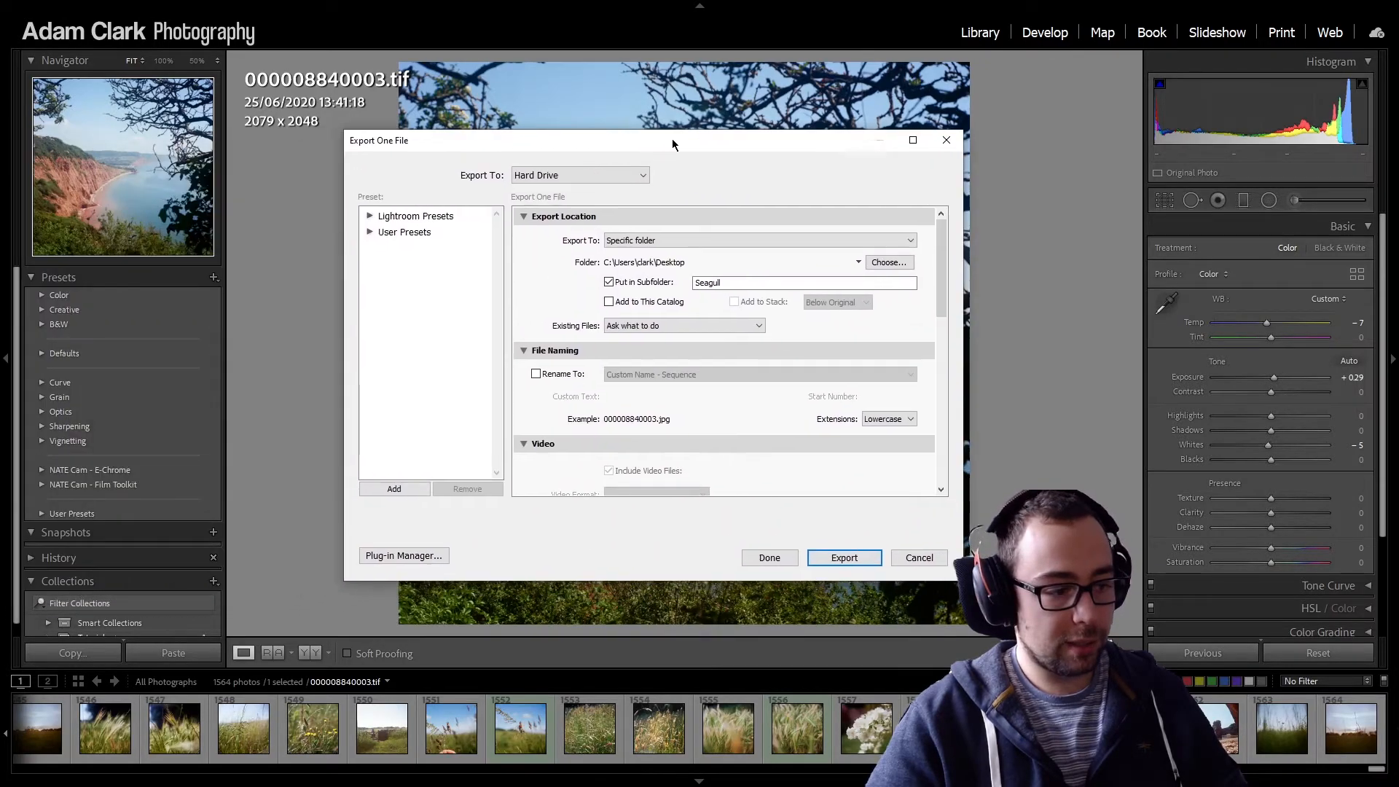
left_click_drag(672, 138, 565, 115)
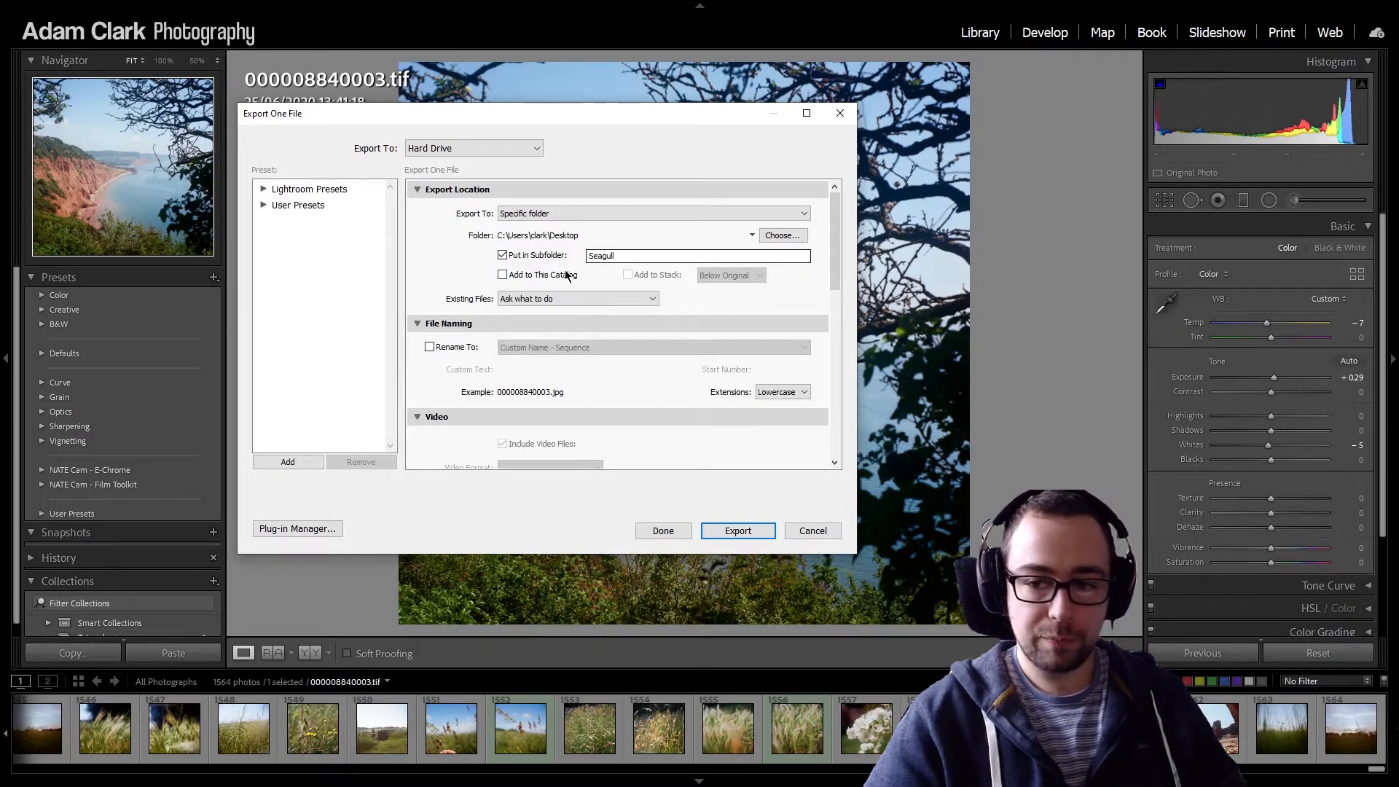
Step: Collapse every section of the export settings, from Export Location through Post-Processing
left_click(417, 189)
left_click(417, 208)
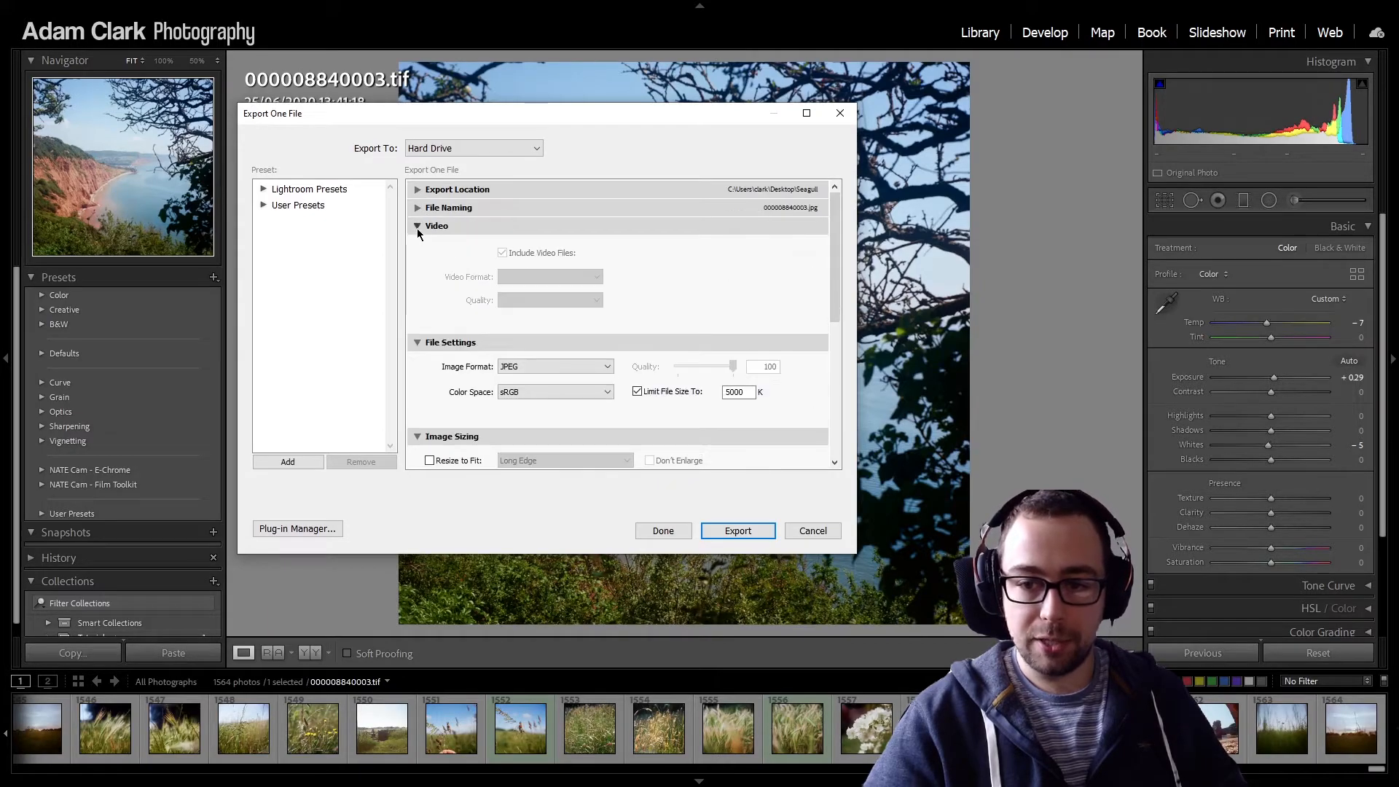
left_click(417, 226)
left_click(418, 244)
left_click(418, 263)
left_click(418, 280)
left_click(417, 299)
left_click(418, 317)
left_click(417, 335)
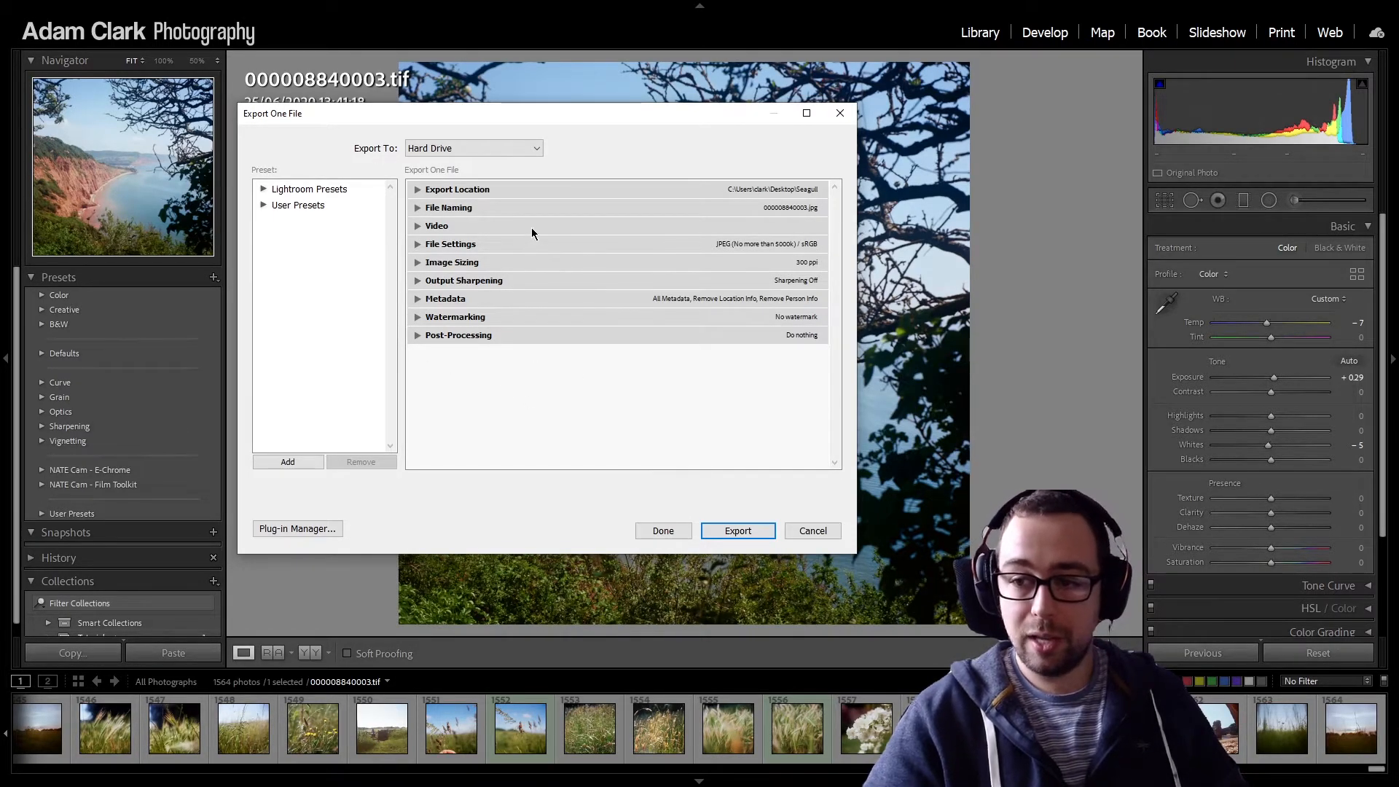
Step: Keep Desktop as the export folder, replace the subfolder name with test, and turn off putting the export in a subfolder
left_click(416, 190)
left_click(558, 257)
left_click(558, 258)
left_click_drag(620, 256, 569, 252)
key("BackSpace")
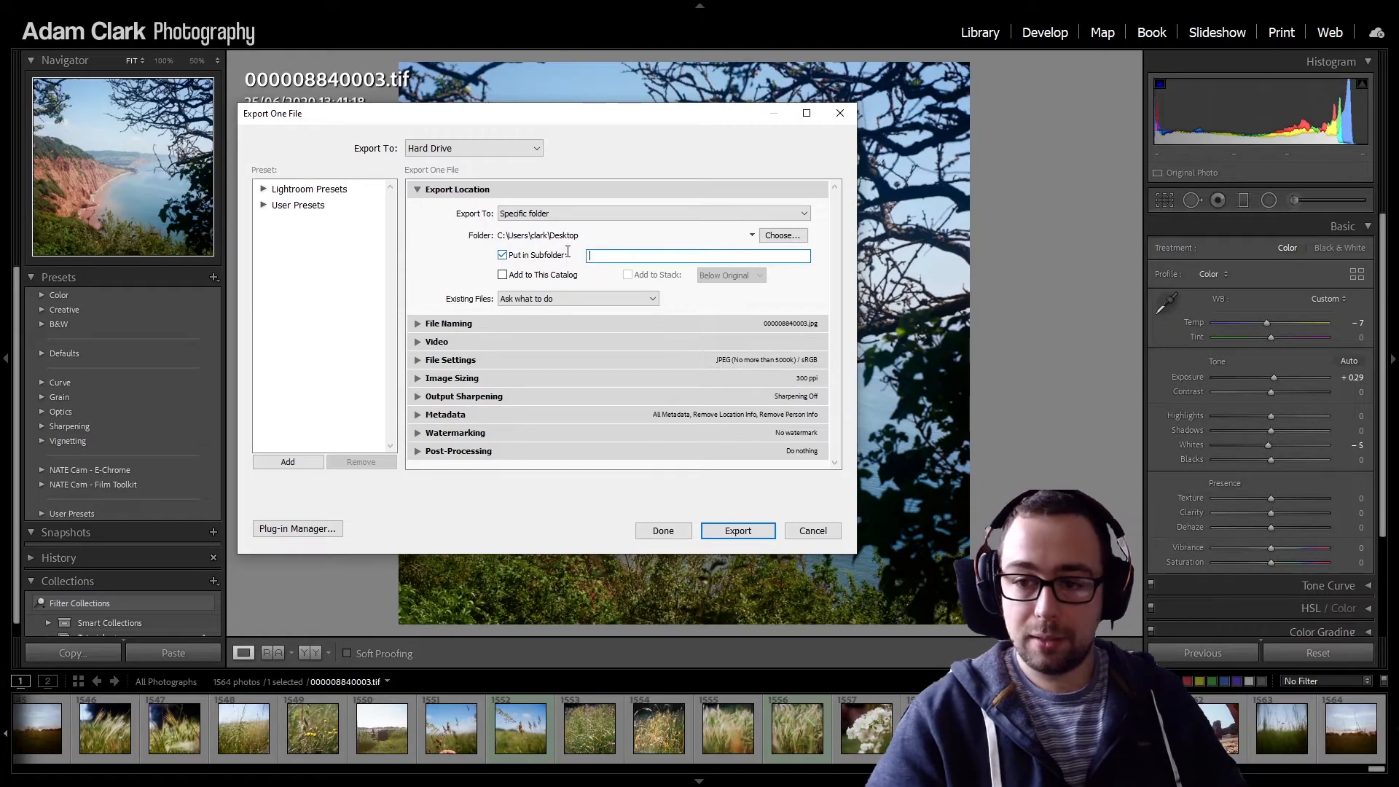
left_click(498, 236)
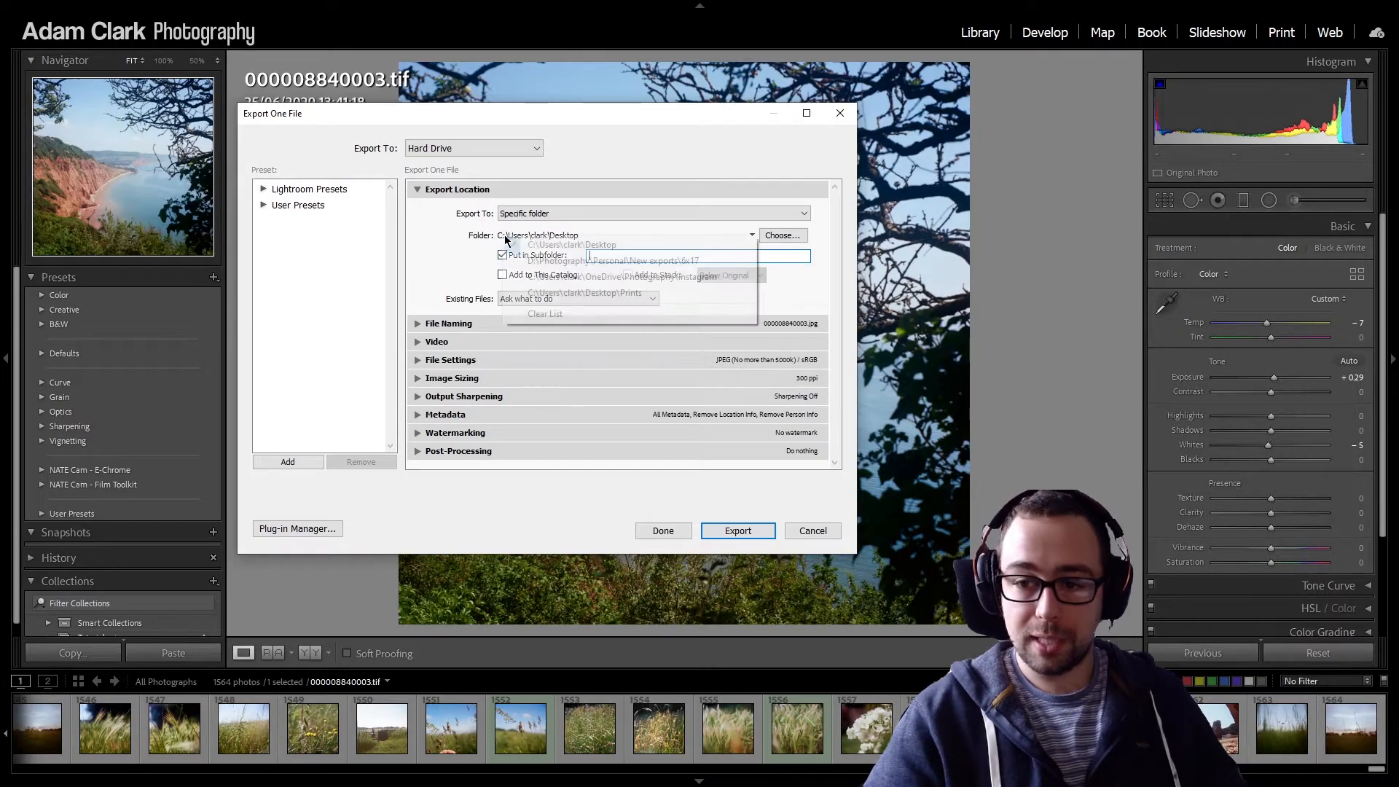
left_click(503, 242)
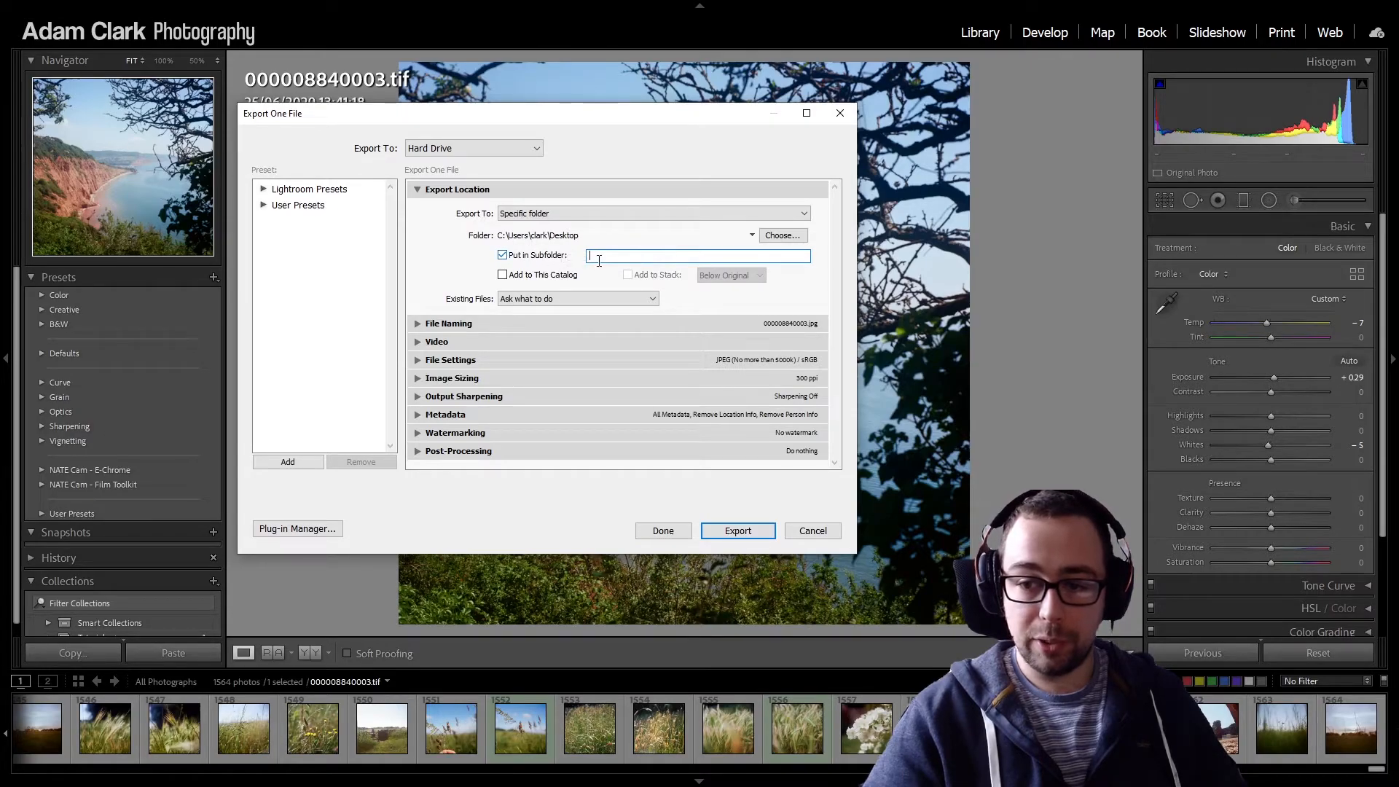
type("test")
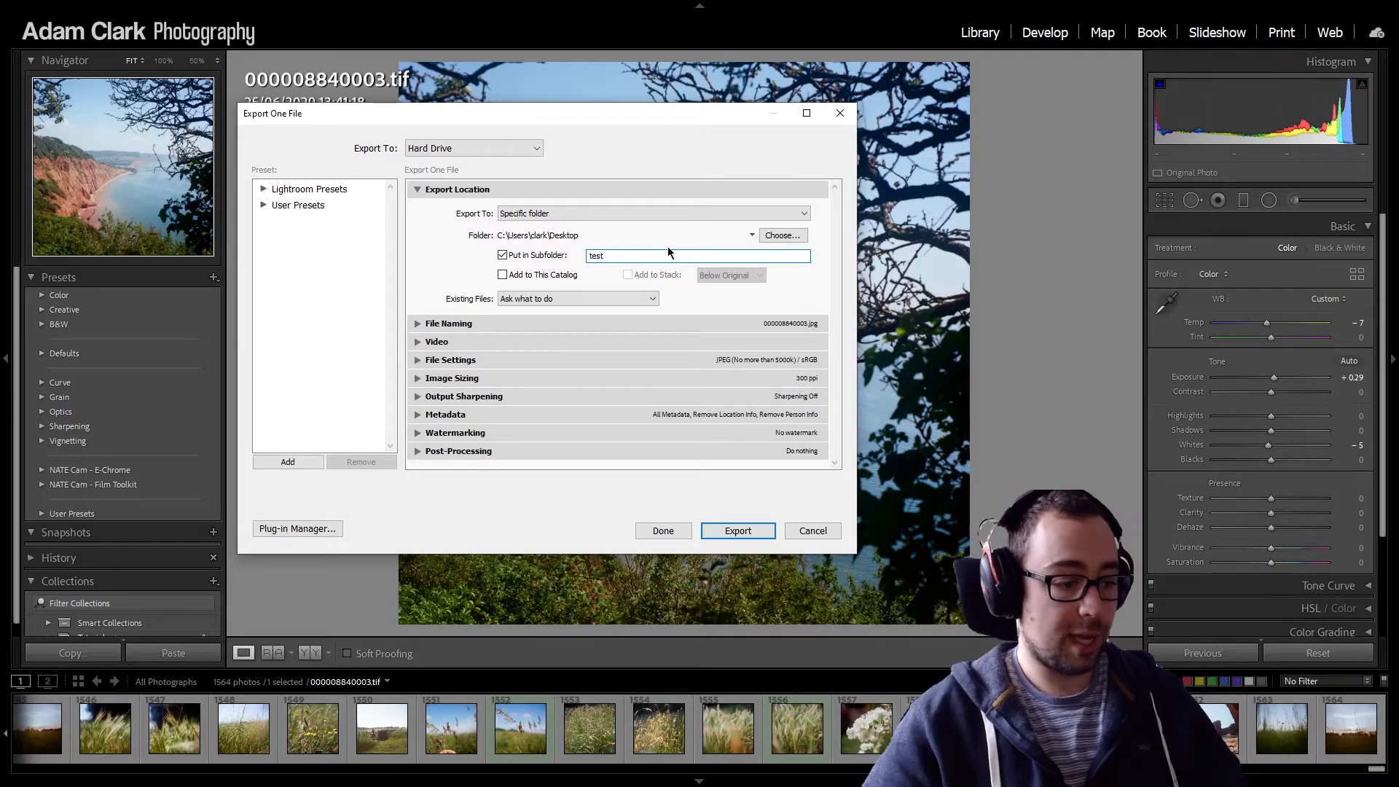
left_click(502, 255)
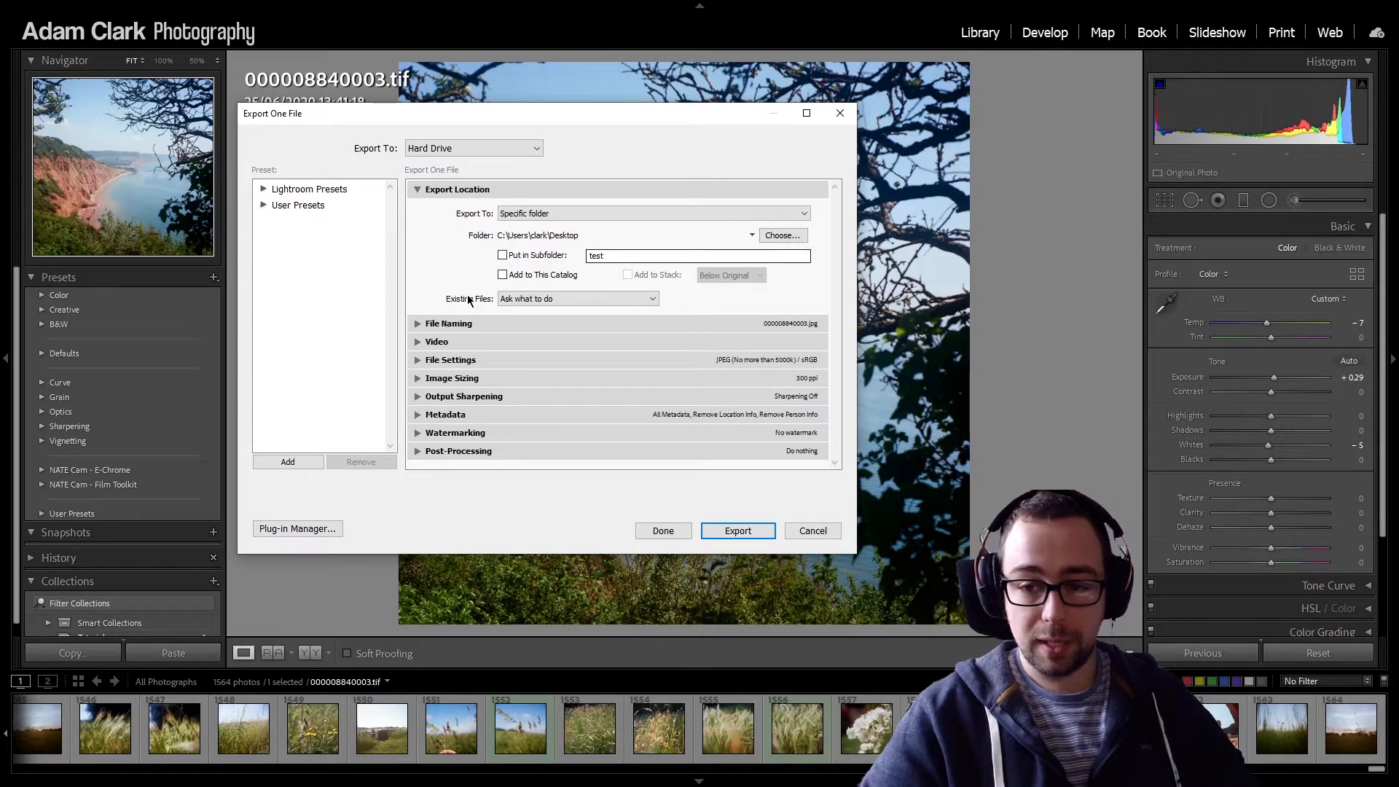
Step: Enable renaming for the exported file with the Filename - Sequence template and a start number of 1
left_click(427, 323)
scroll(532, 351, "down", 2)
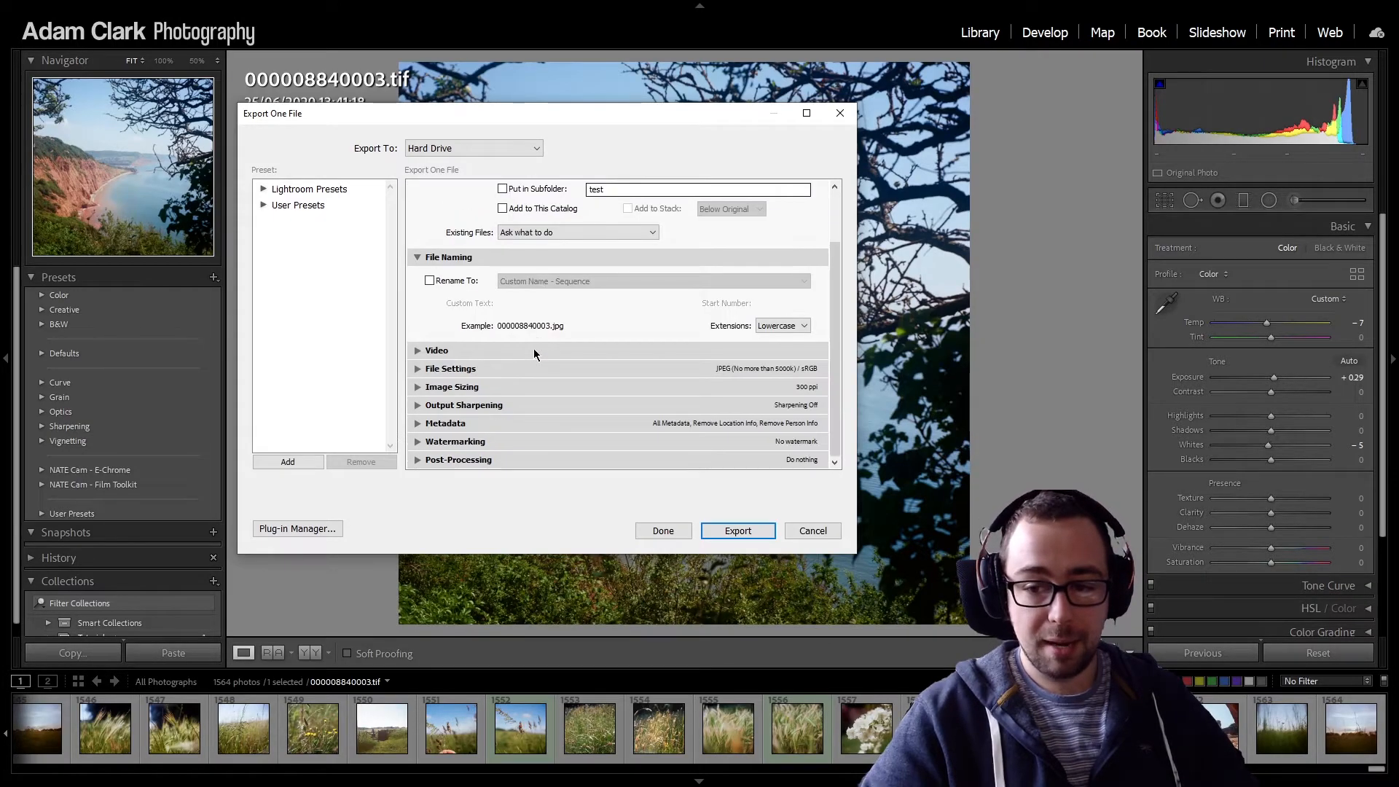
left_click(449, 282)
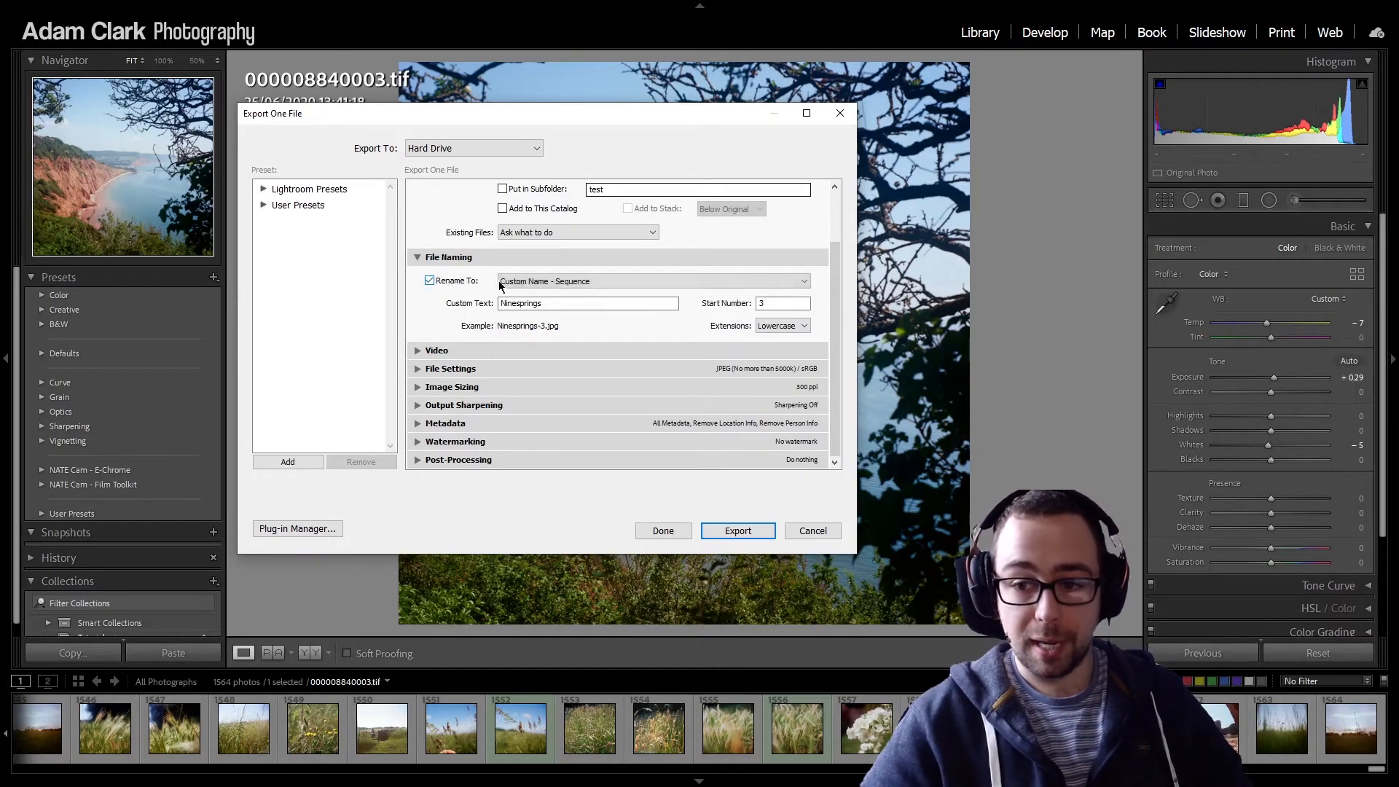
left_click(548, 283)
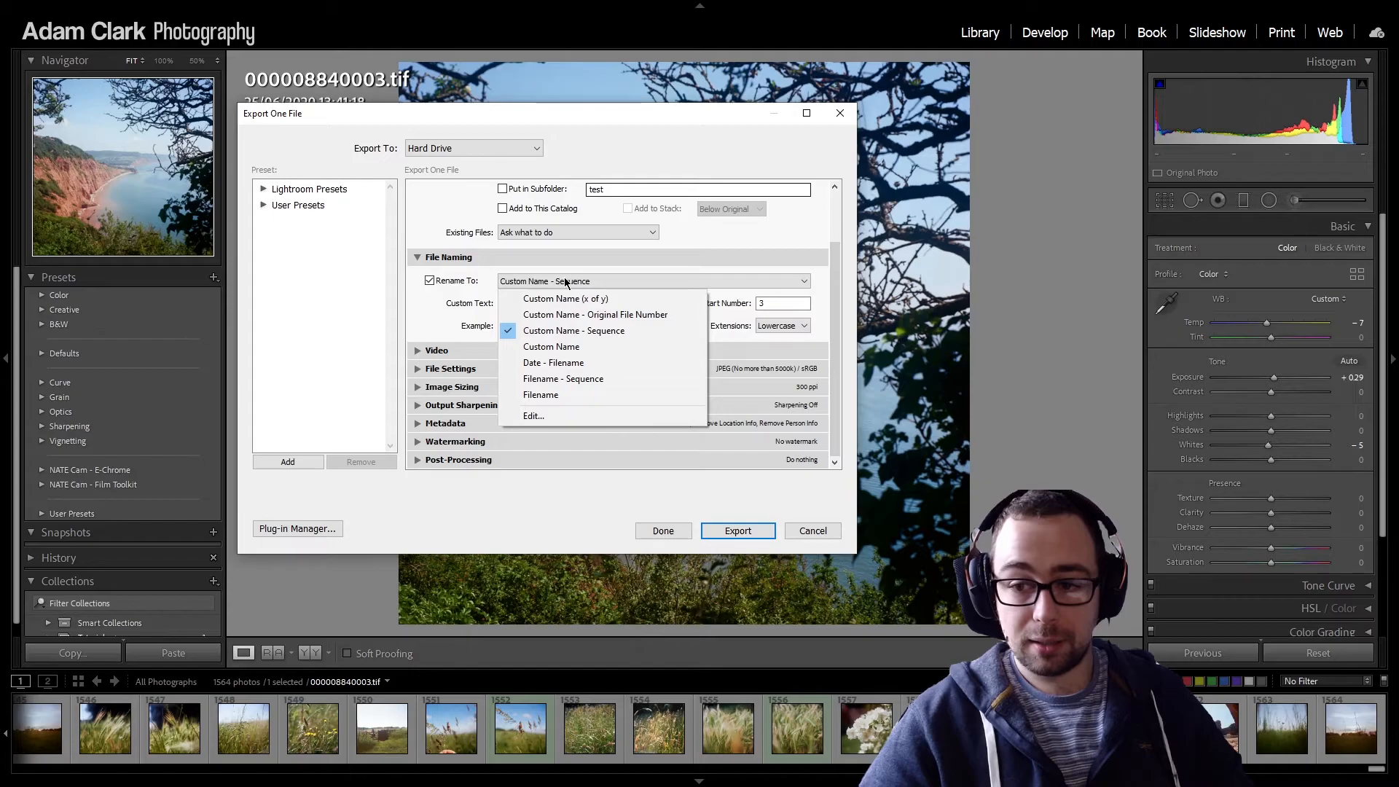
left_click(609, 379)
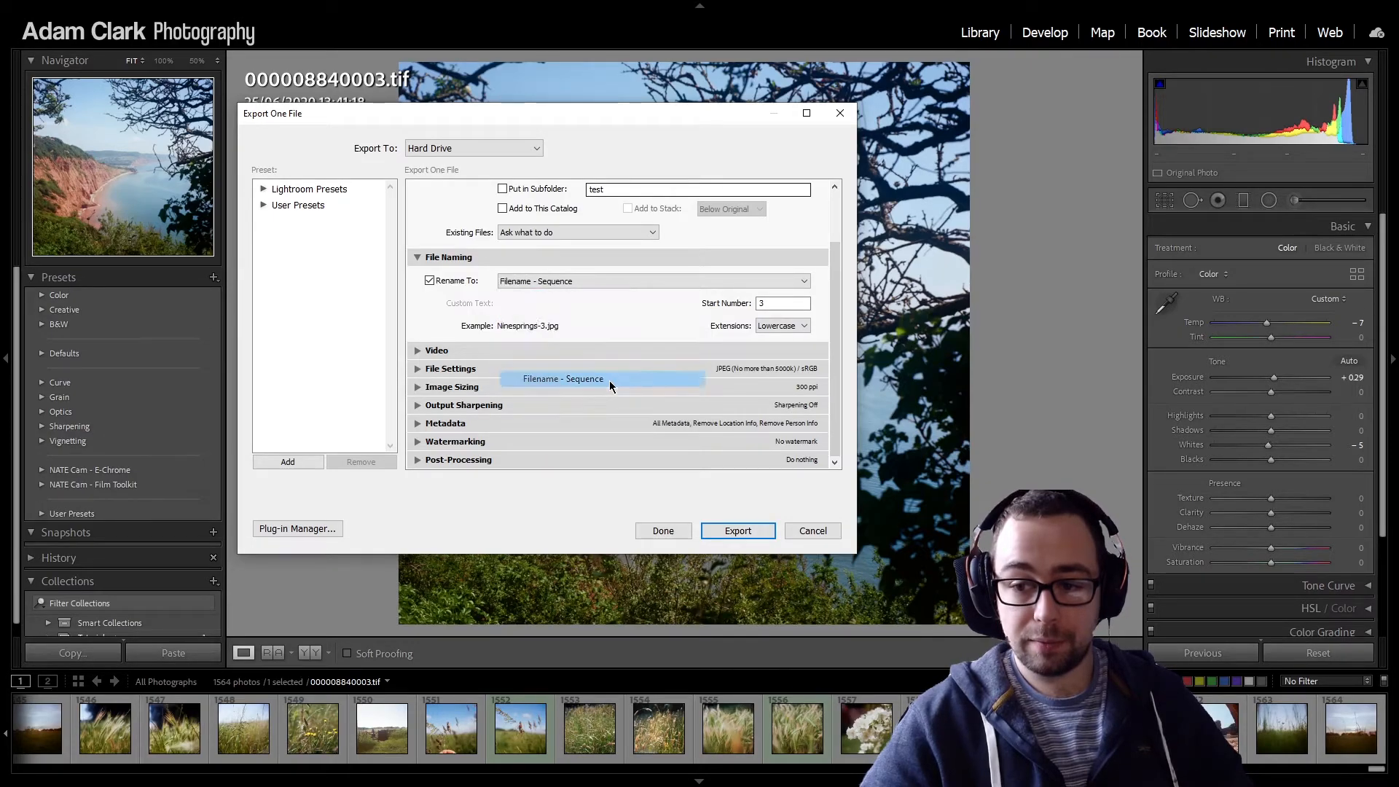
double_click(763, 303)
type("1")
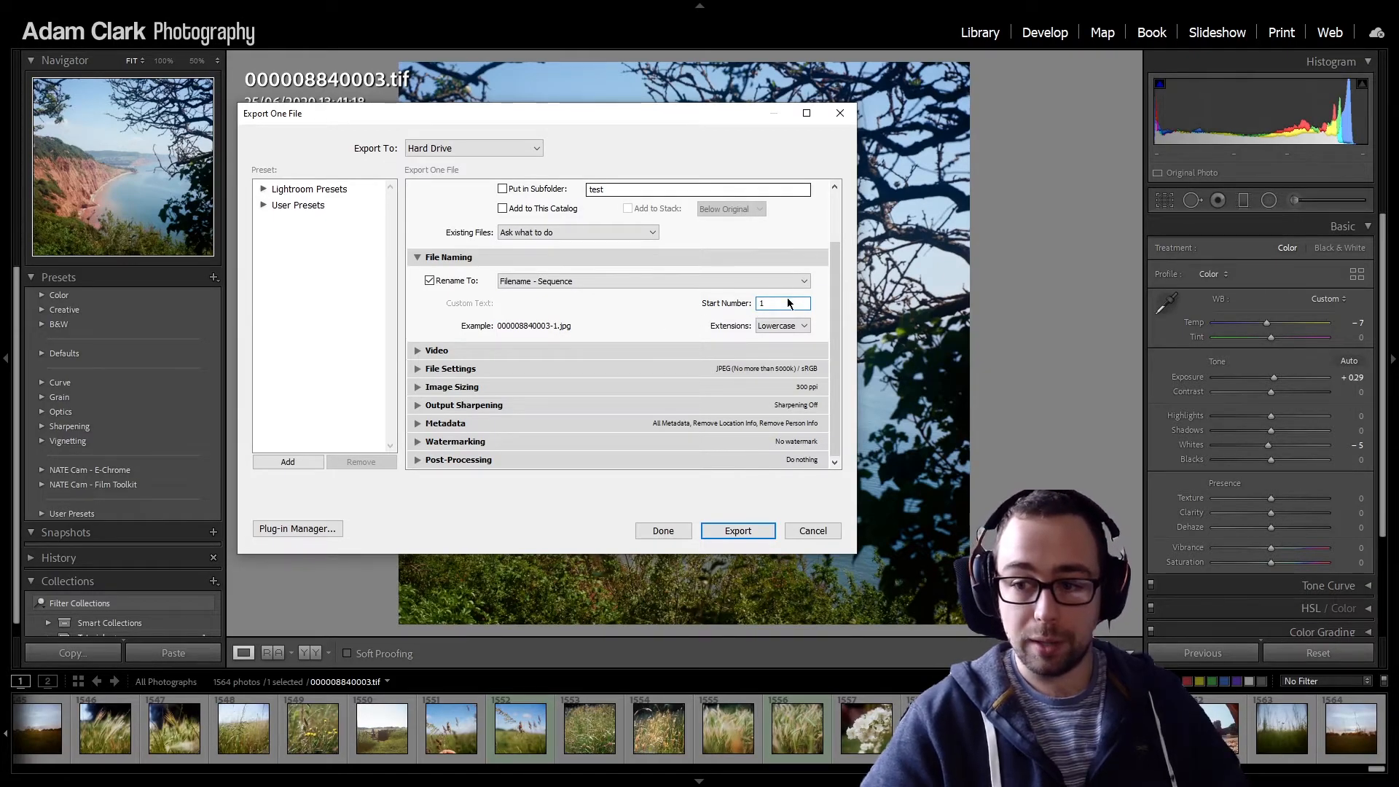
Step: Switch the file naming template to Custom Name - Sequence and set its custom text to test
left_click(626, 281)
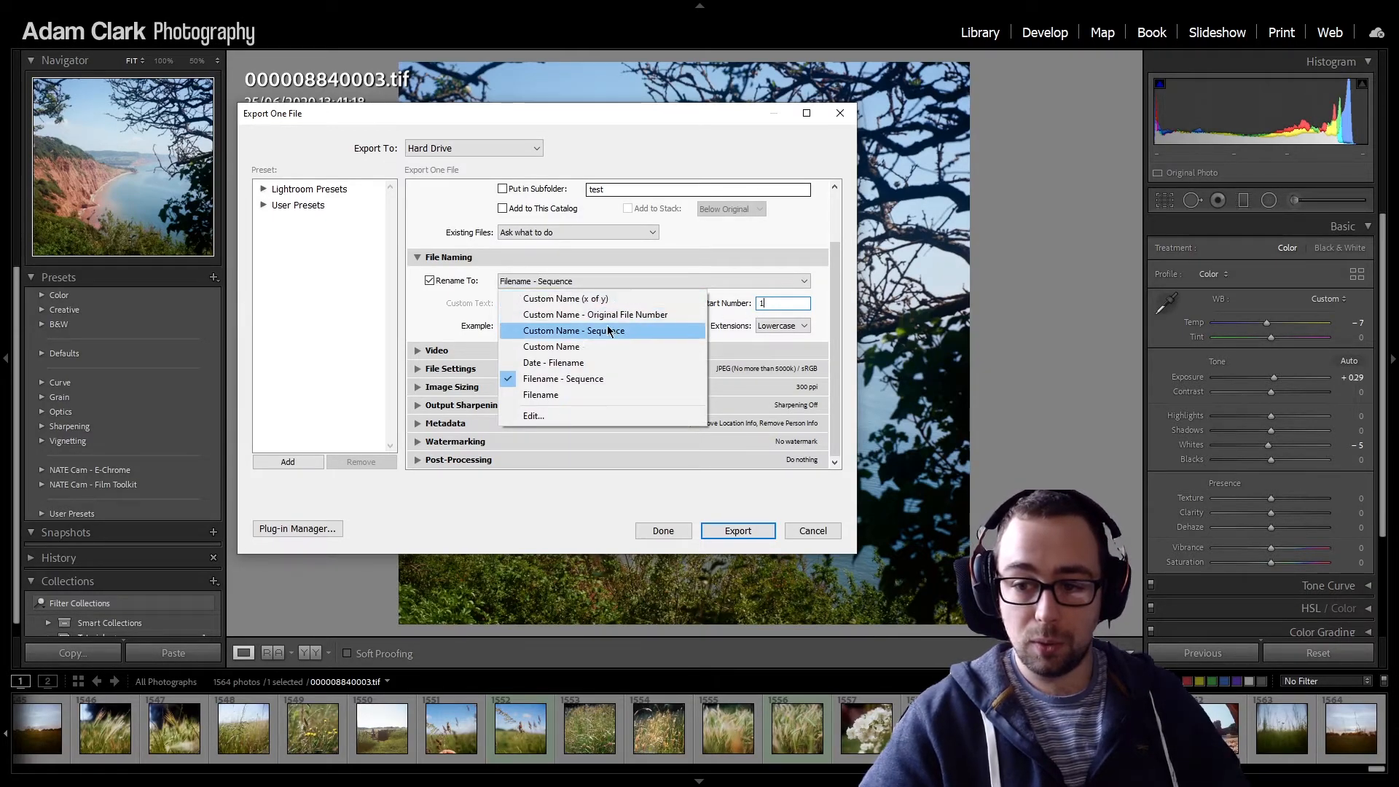
left_click(641, 331)
double_click(555, 308)
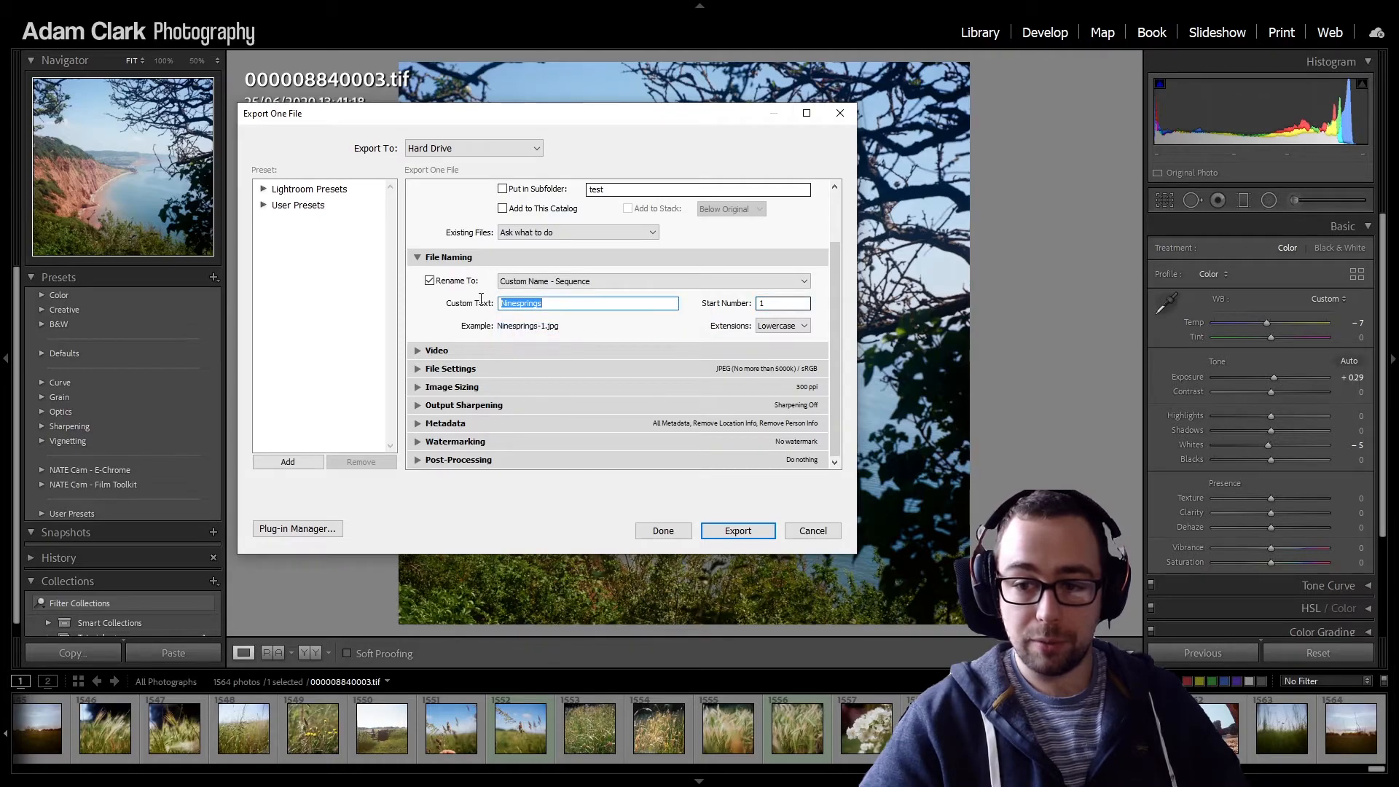
type("test")
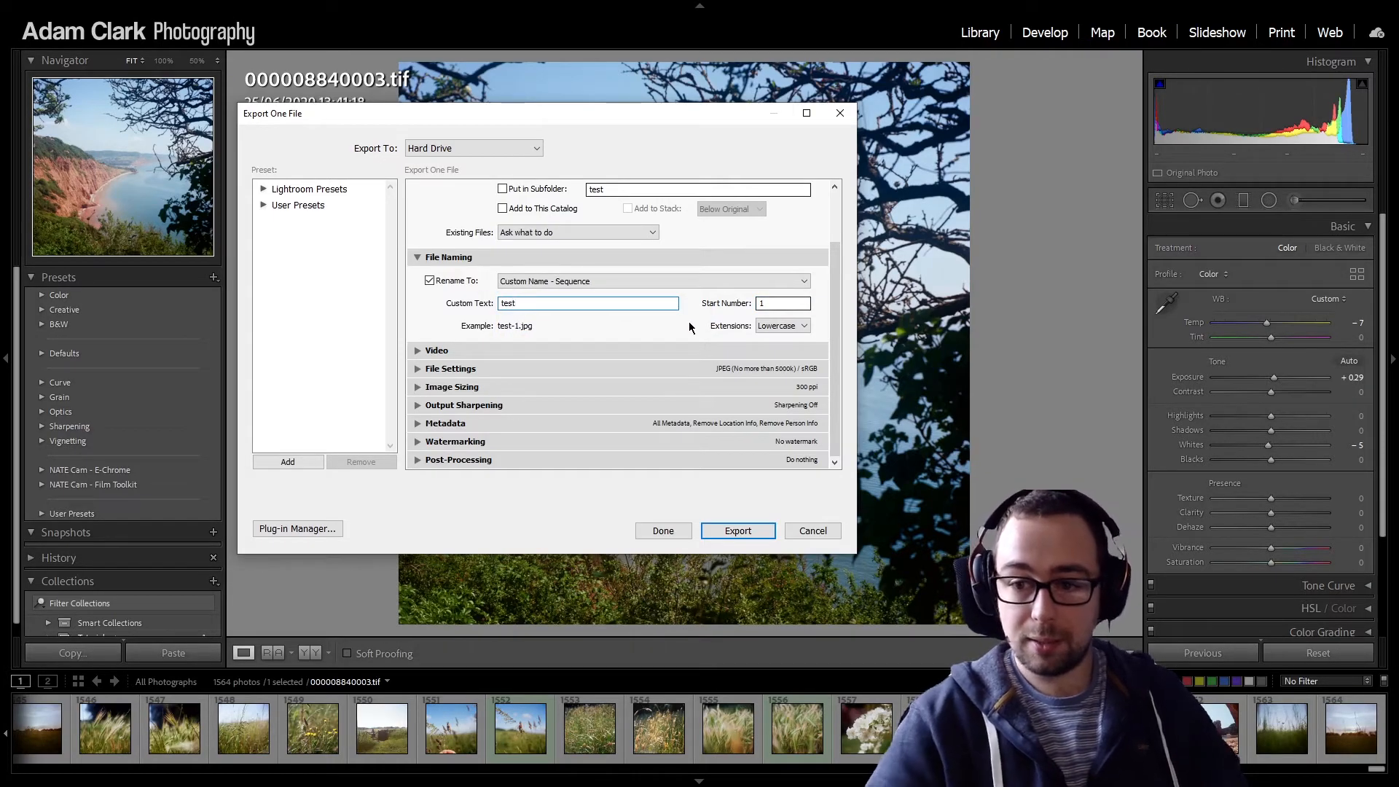
Step: Keep test as the custom text with start number 1, and enable the Simple Copyright Watermark for the export
key("Tab")
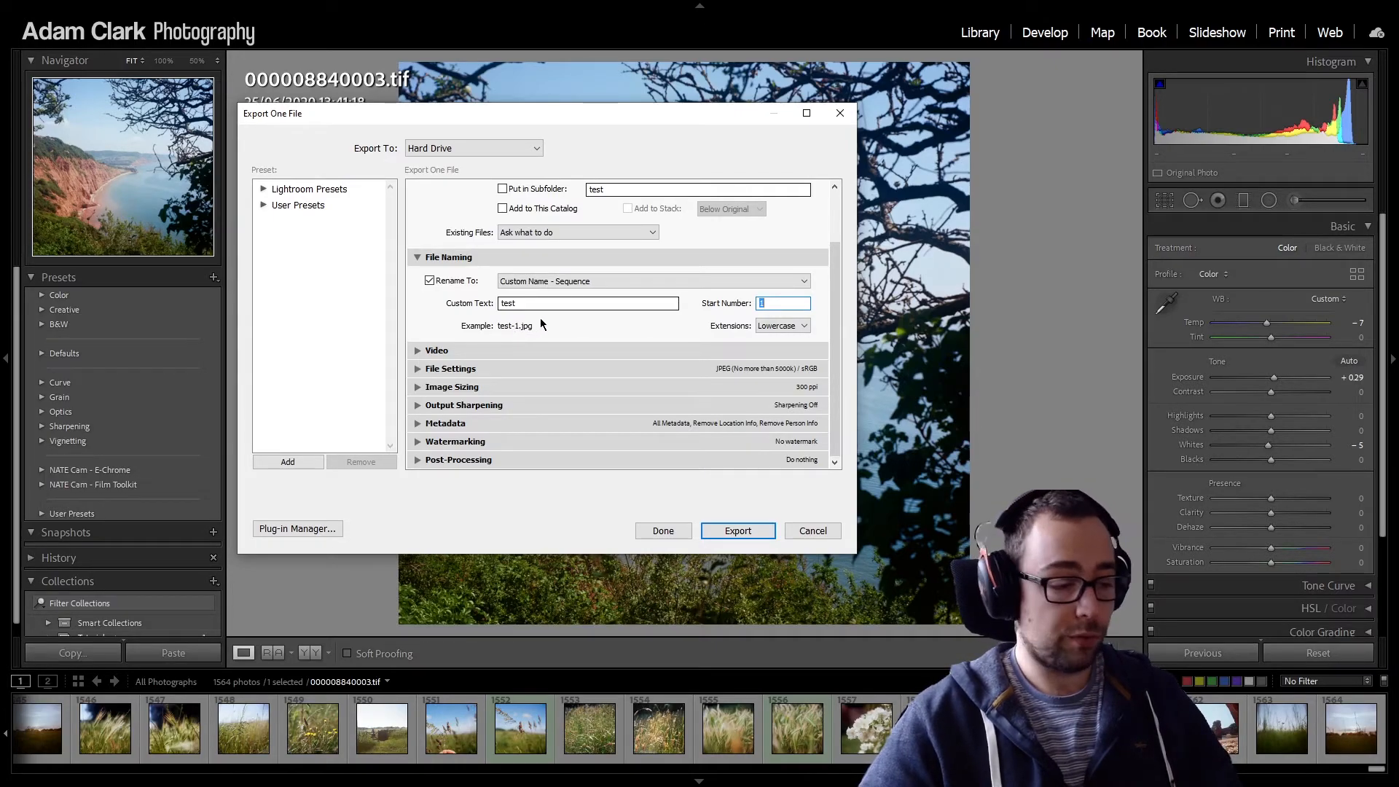
double_click(508, 304)
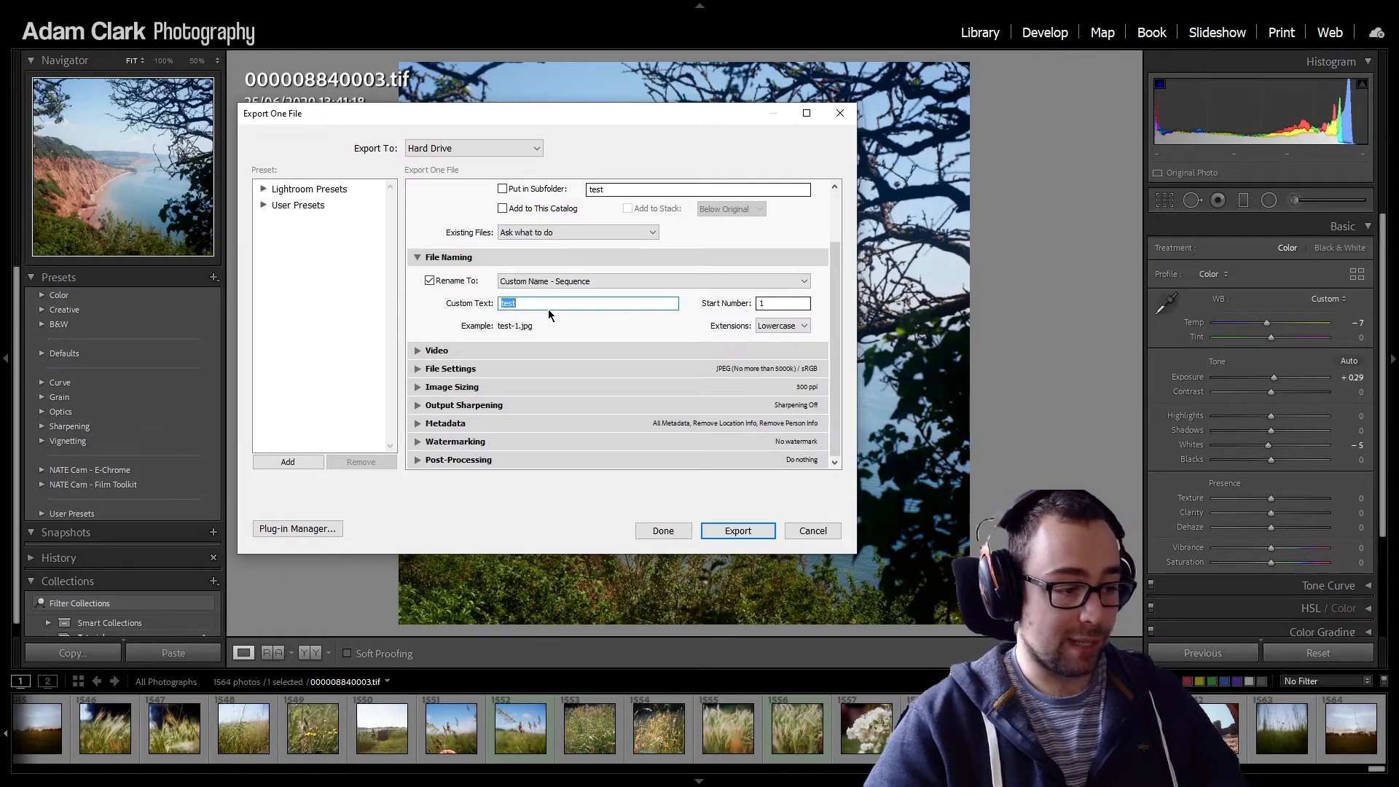
left_click(454, 442)
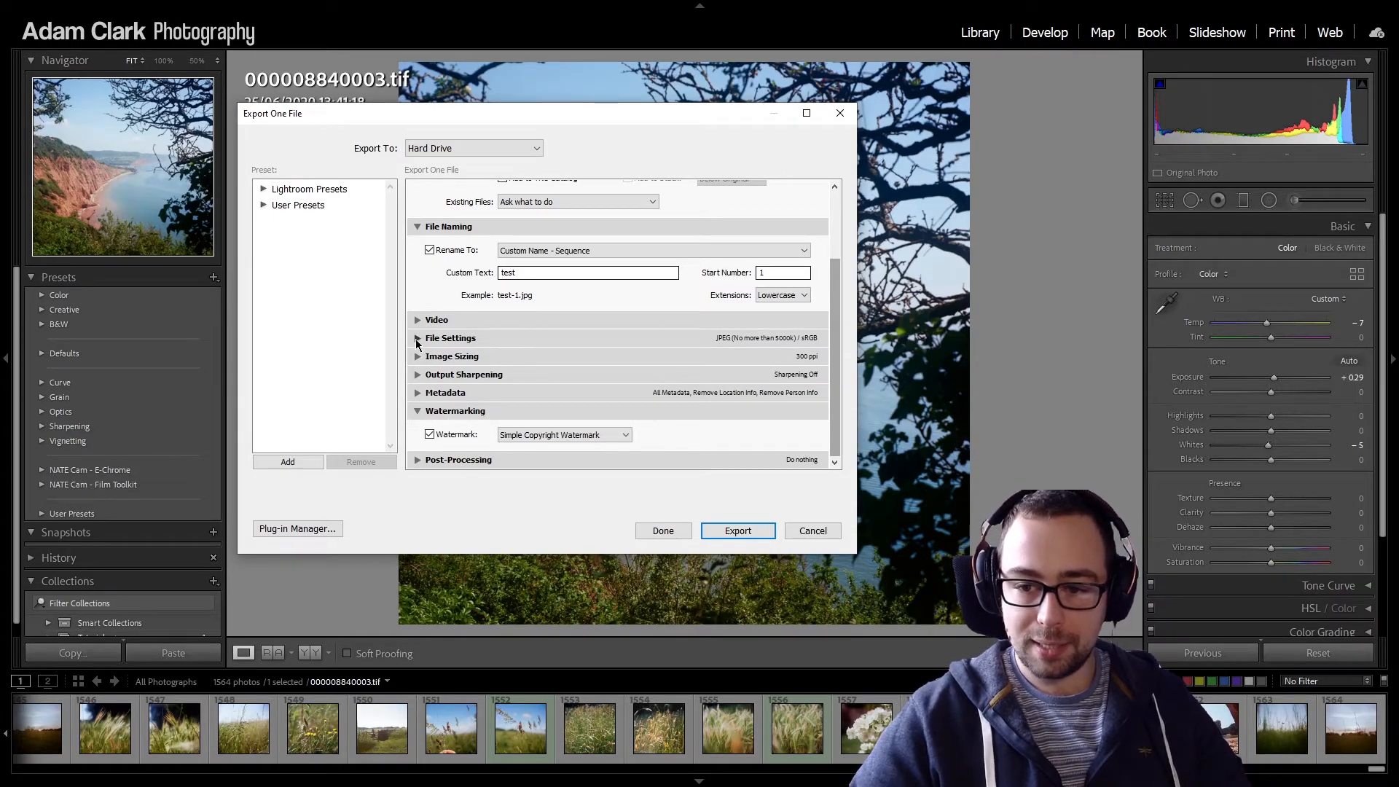
Step: Expand the File Settings and Image Sizing sections, keep JPEG as the image format, and keep the file size limit at 5000 K
left_click(418, 339)
left_click(418, 356)
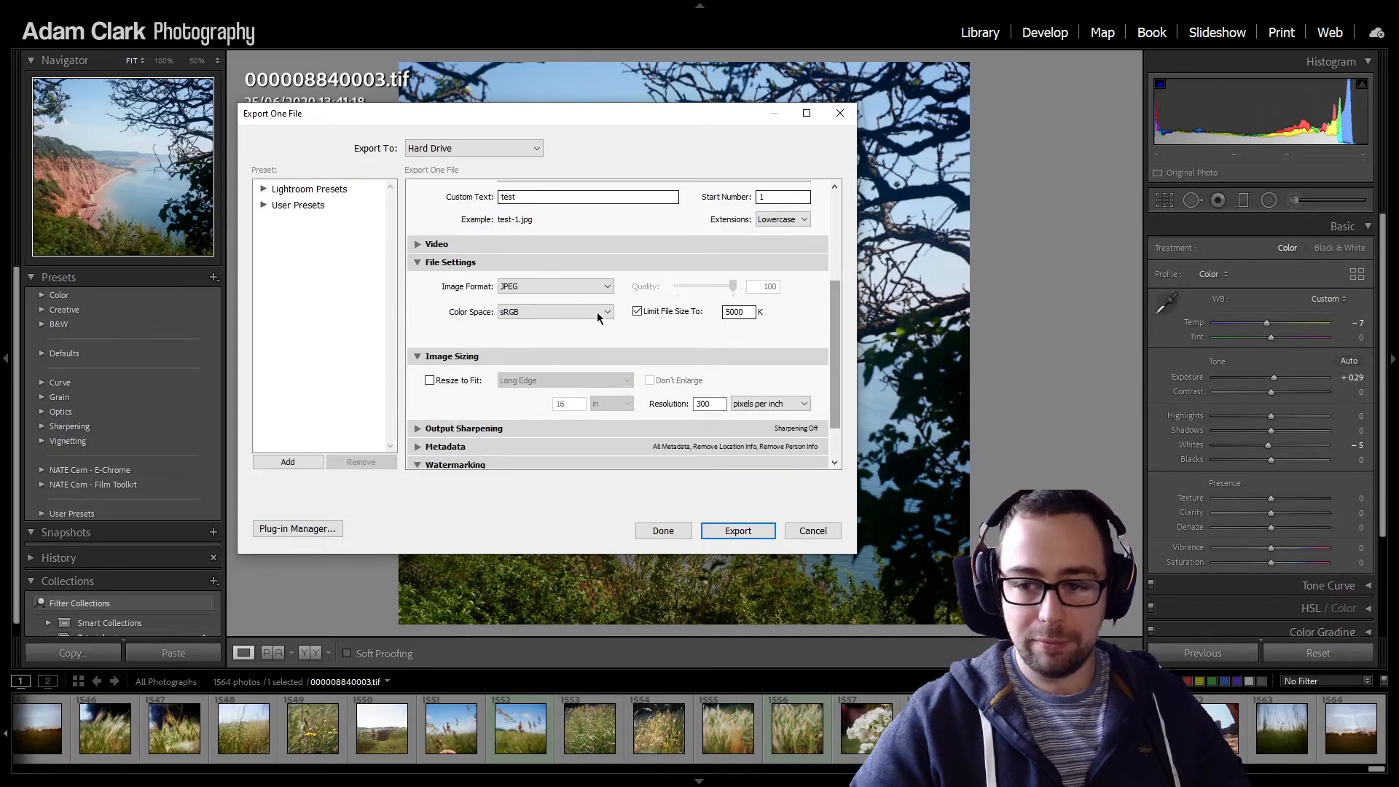
left_click(583, 285)
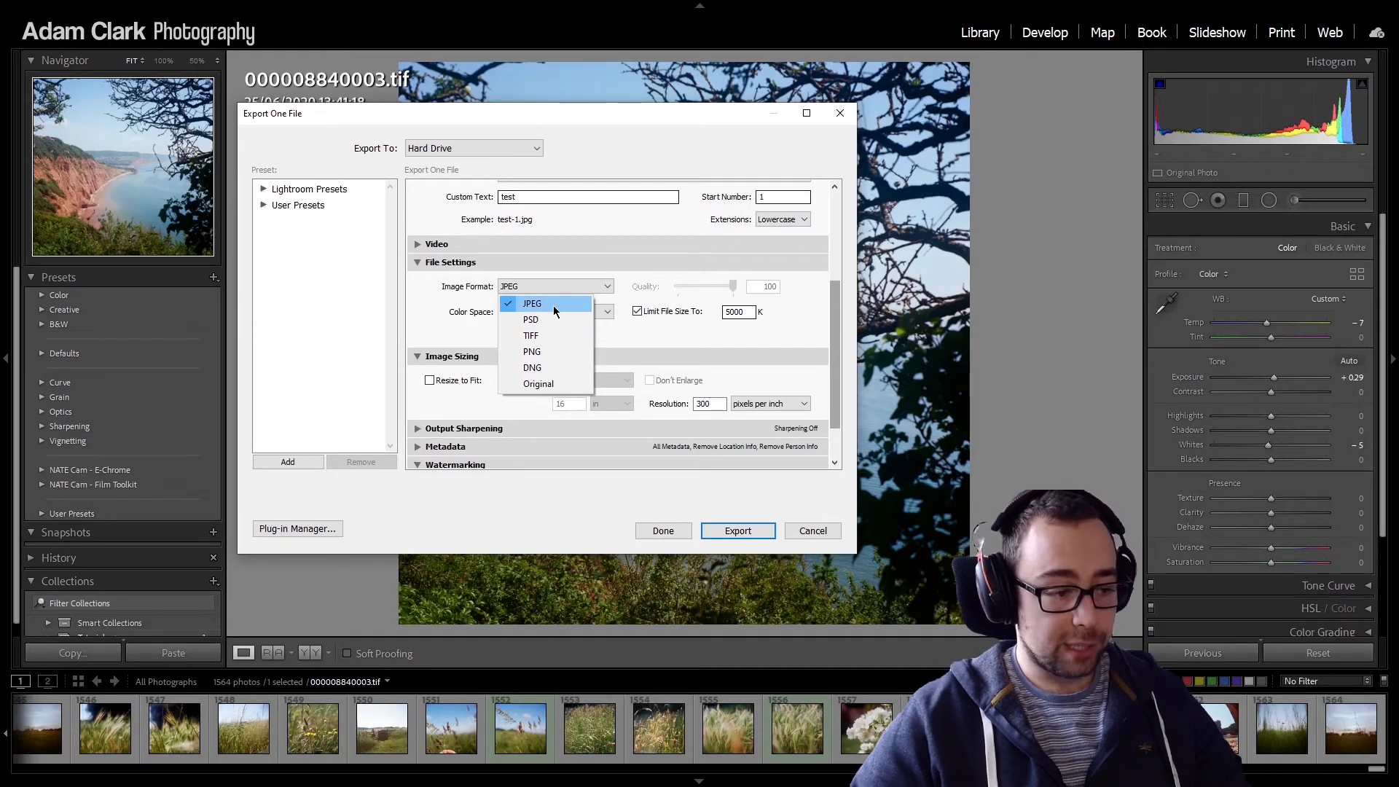
left_click(554, 309)
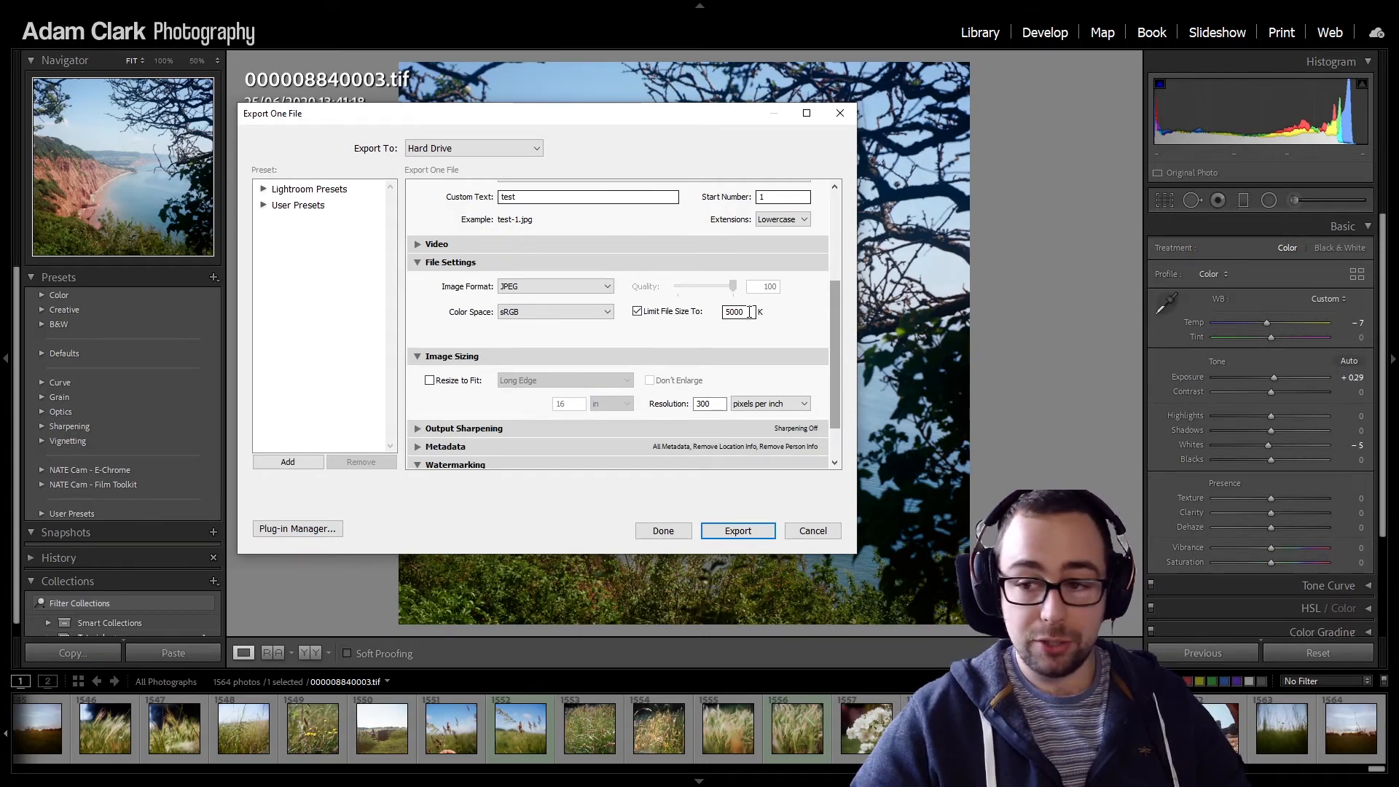
left_click_drag(749, 316, 729, 313)
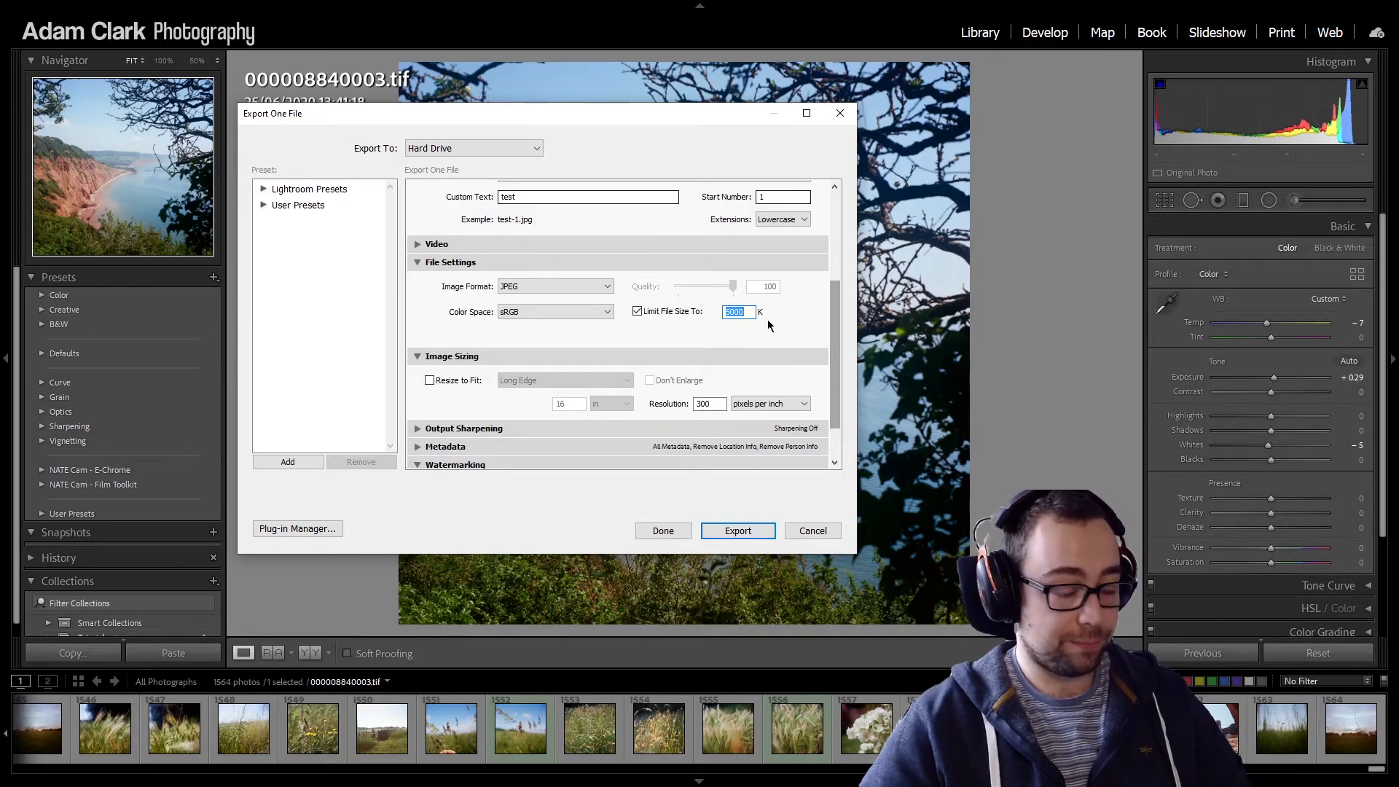
scroll(484, 369, "down", 1)
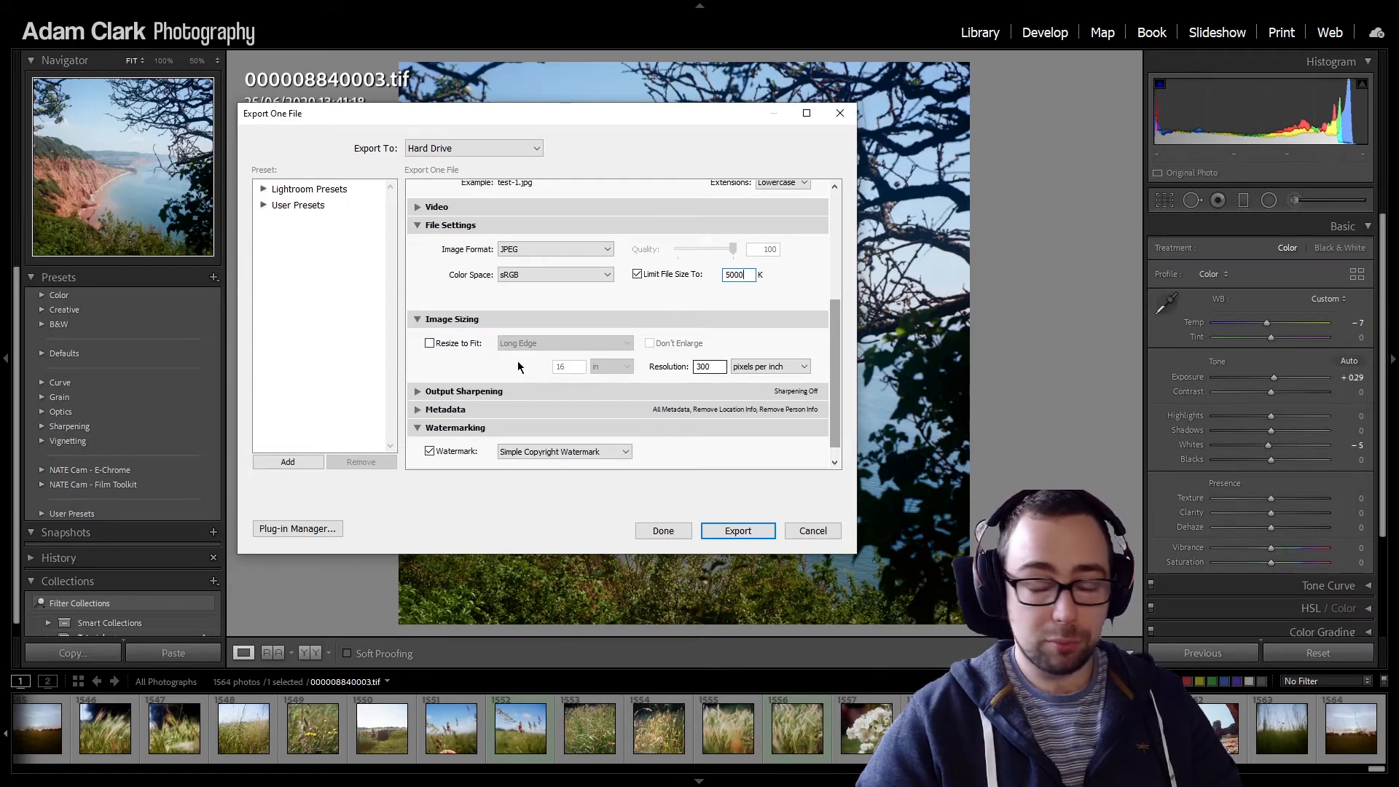
Step: Try resizing the export to fit a long edge of 16 in, and collapse the Image Sizing section
left_click(444, 345)
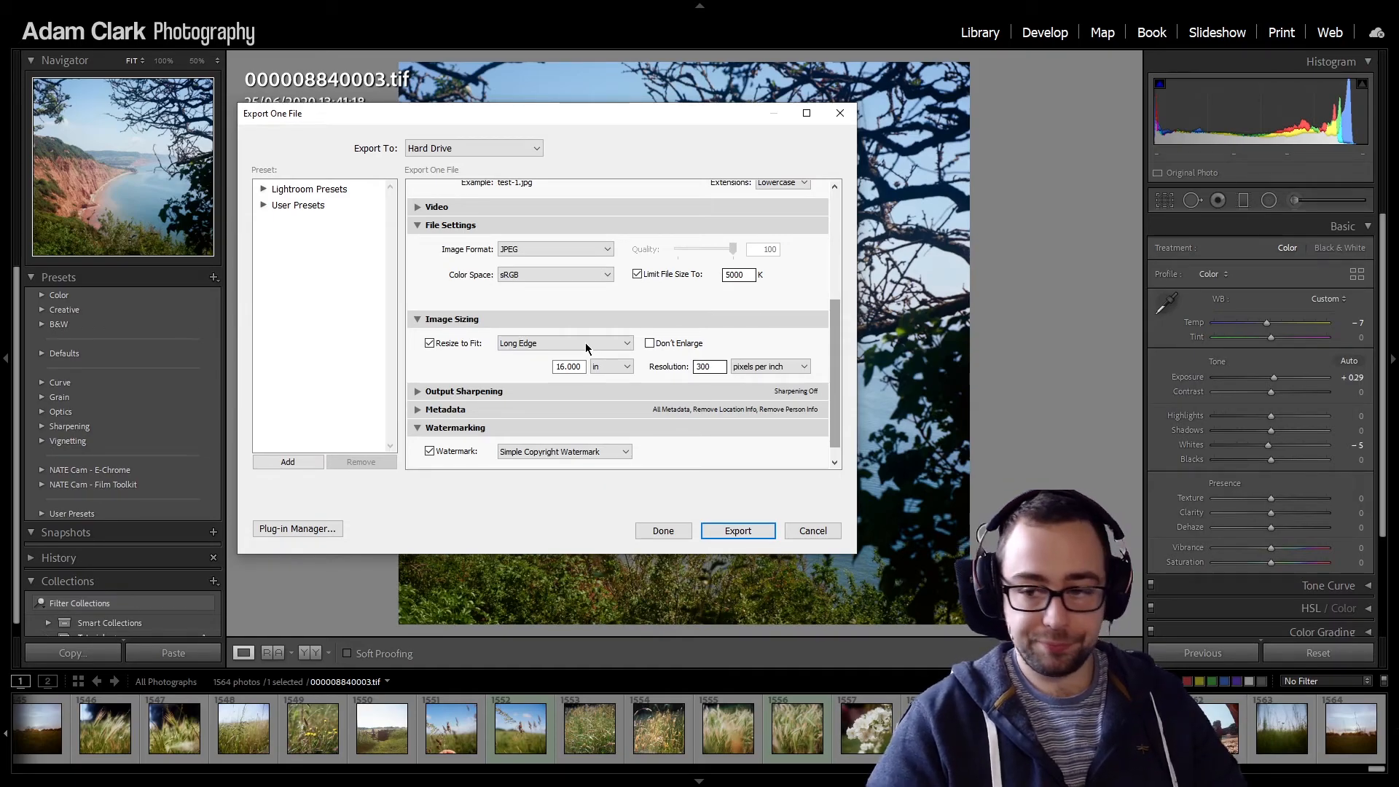
left_click(430, 344)
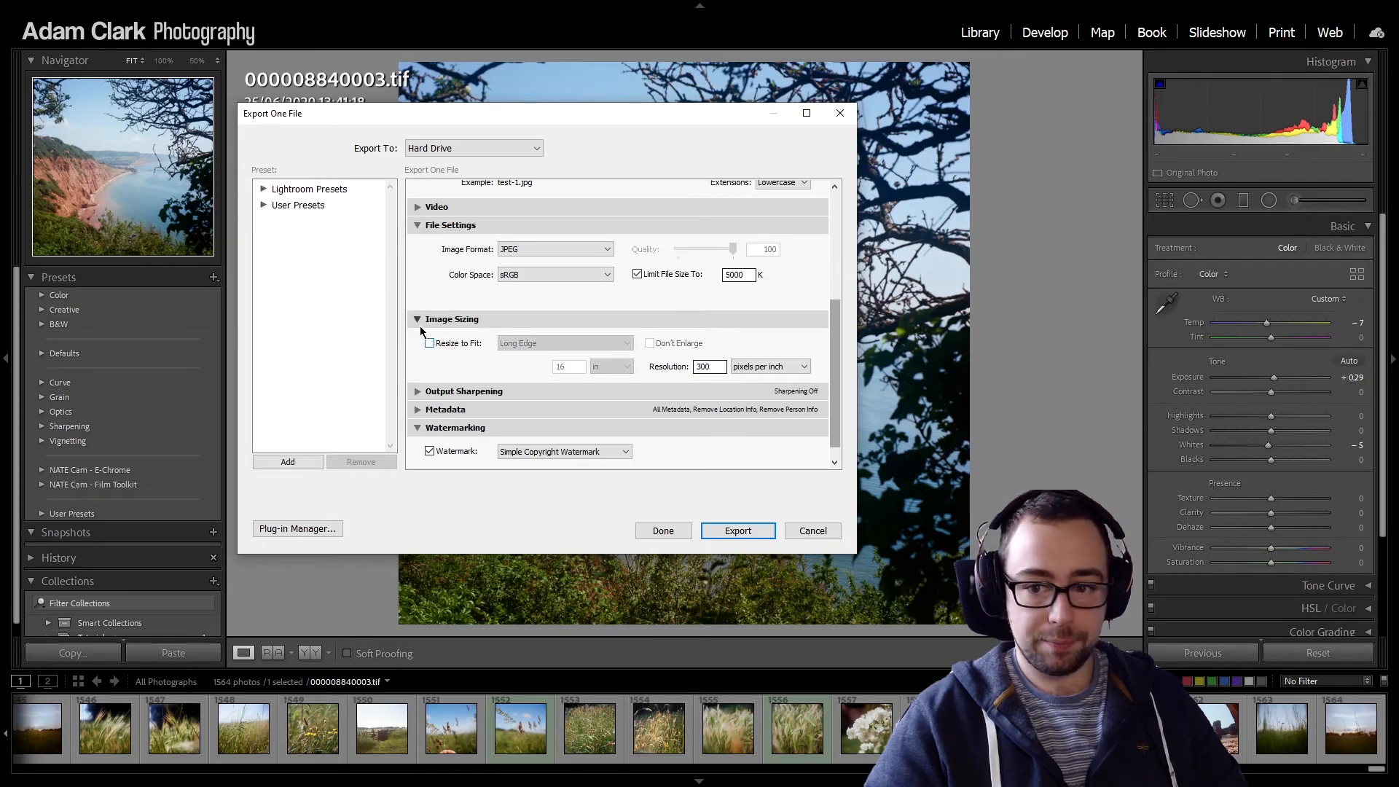
left_click(419, 323)
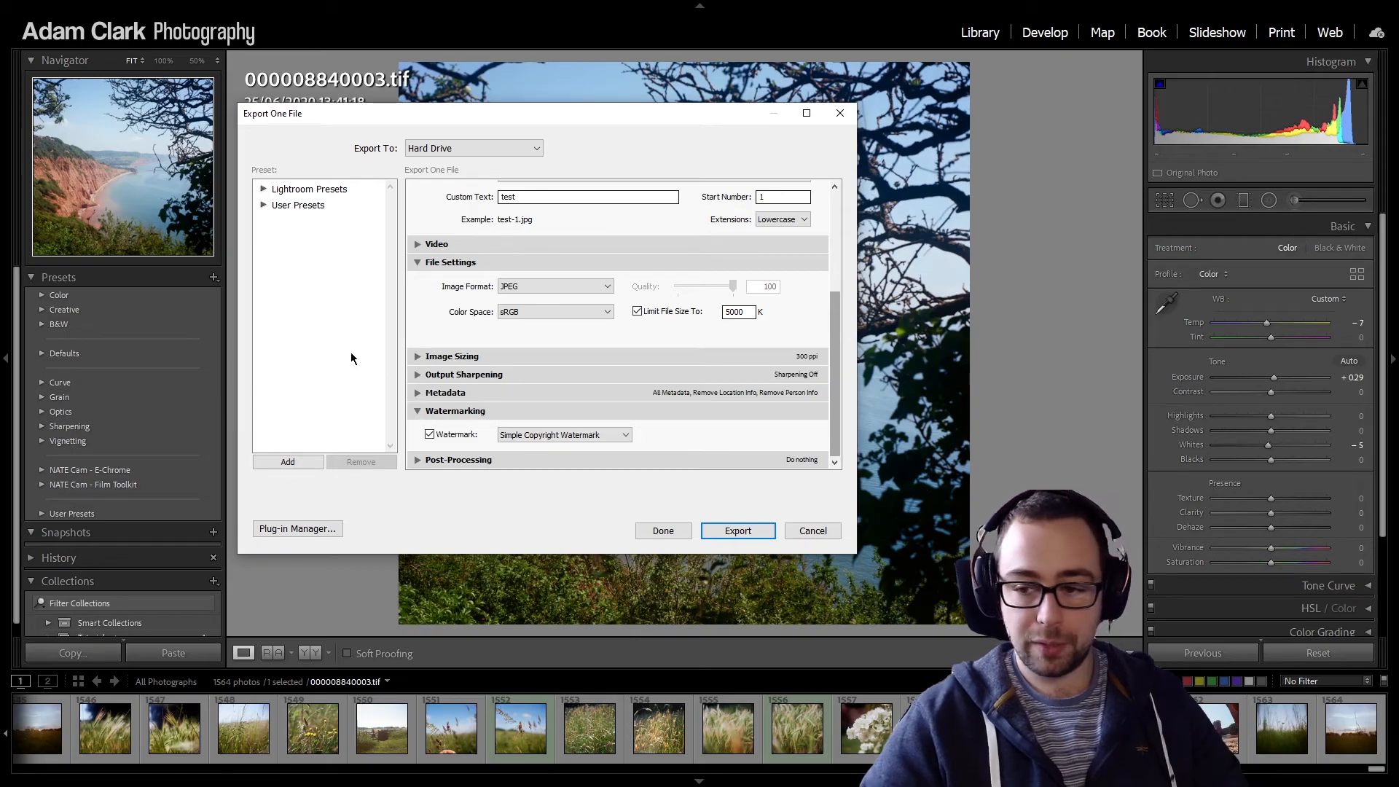
Step: Turn off the file size limit and export the photo
left_click(663, 315)
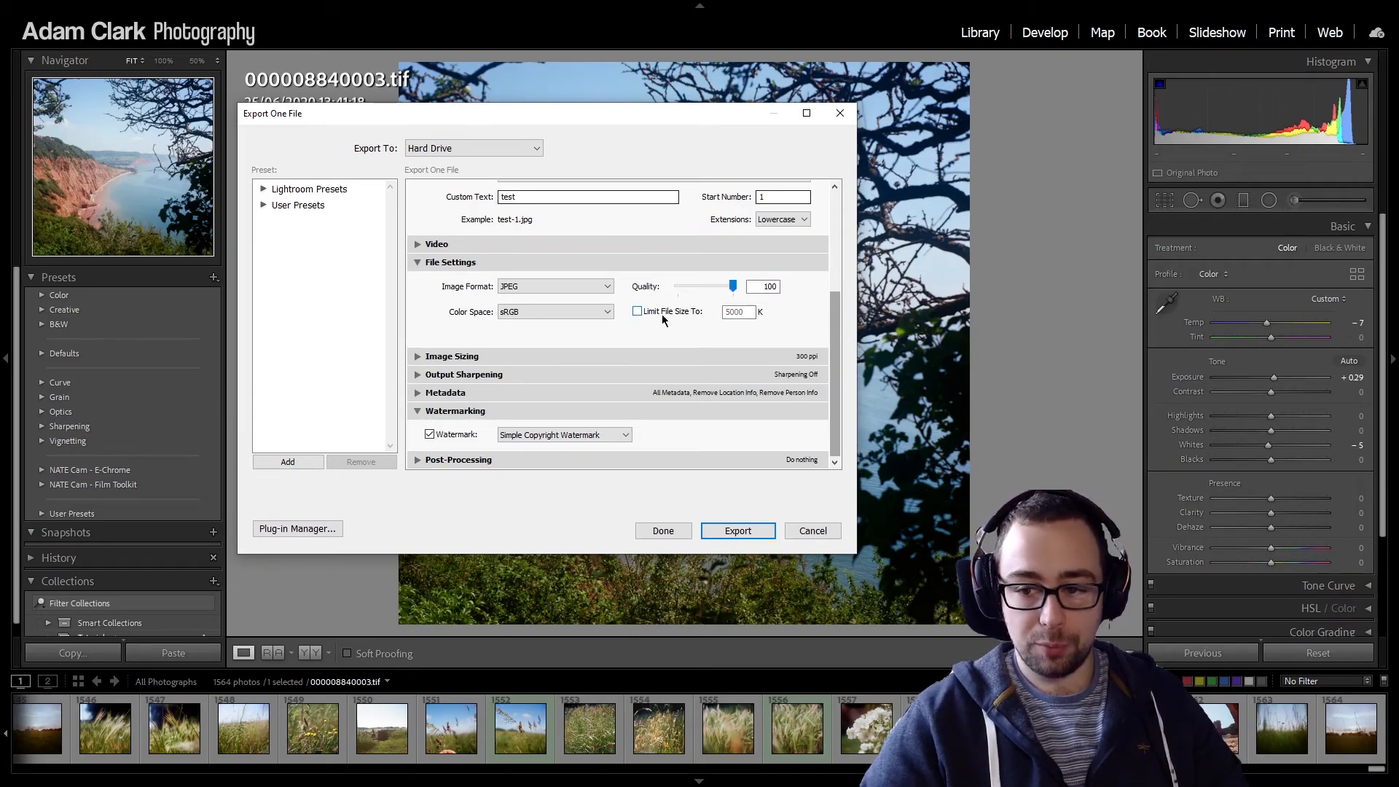
left_click(738, 530)
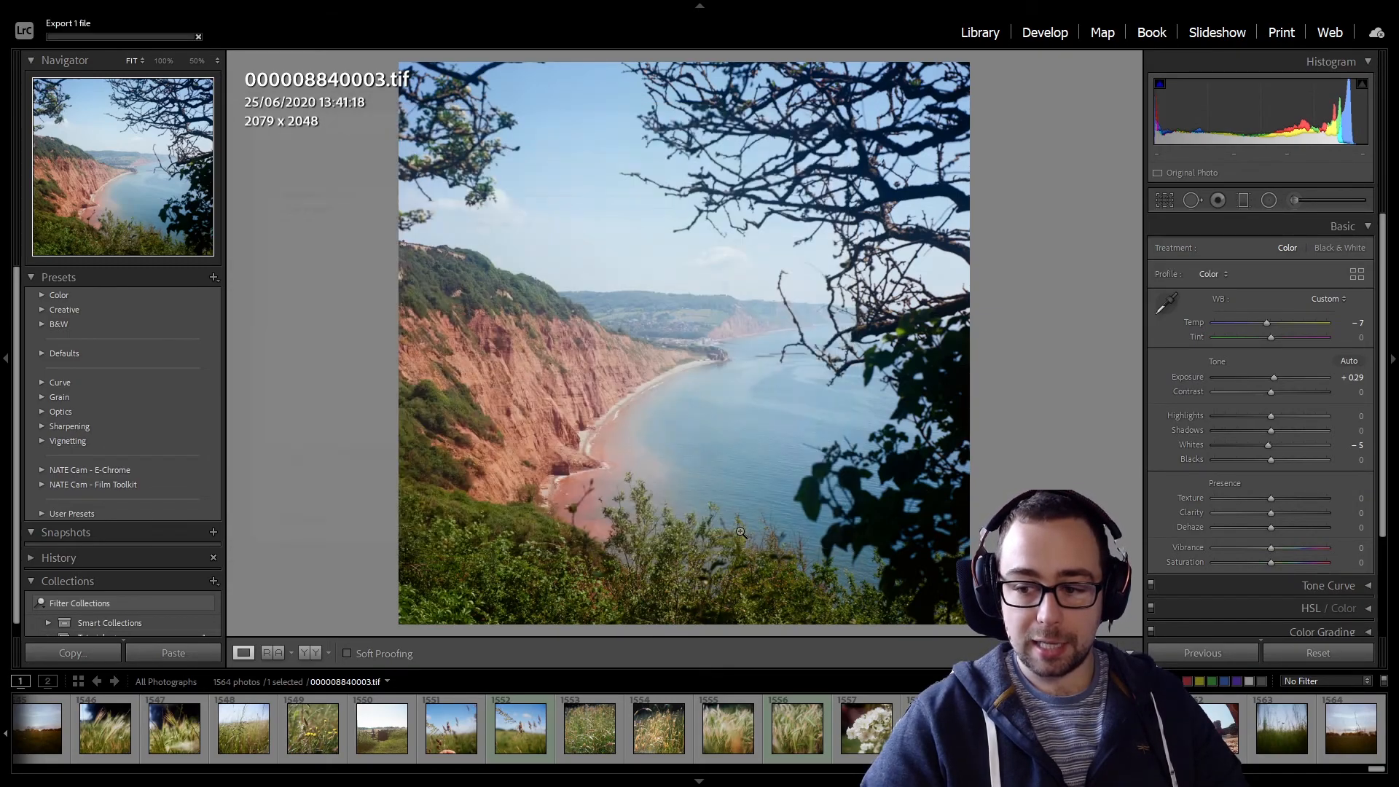